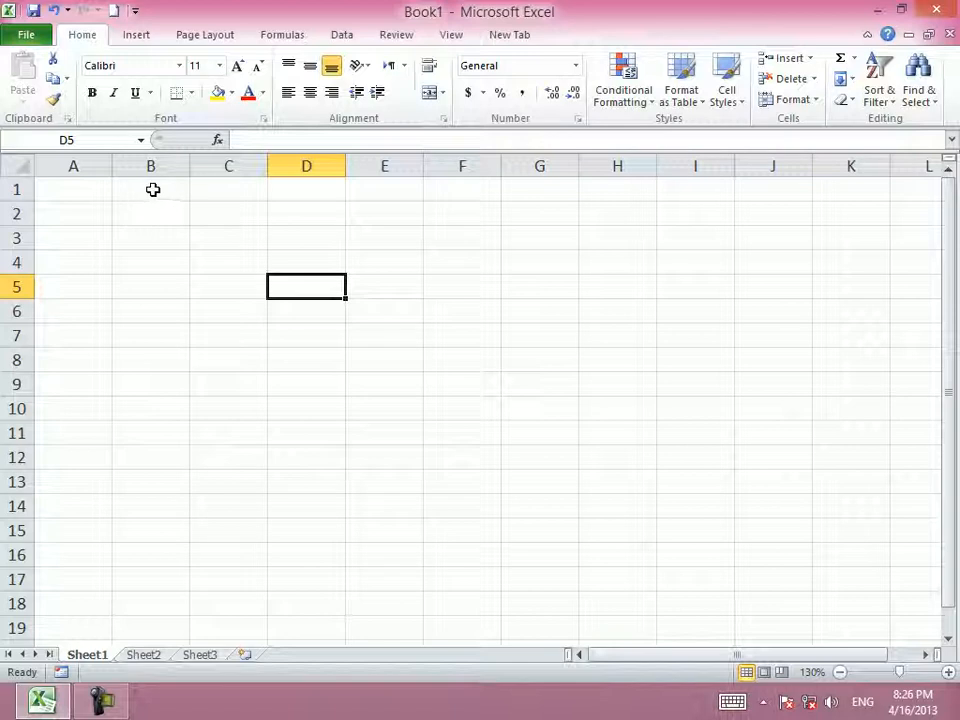
Step: Merge and center cells B1:I2 into one title cell
left_click_drag(159, 189, 288, 190)
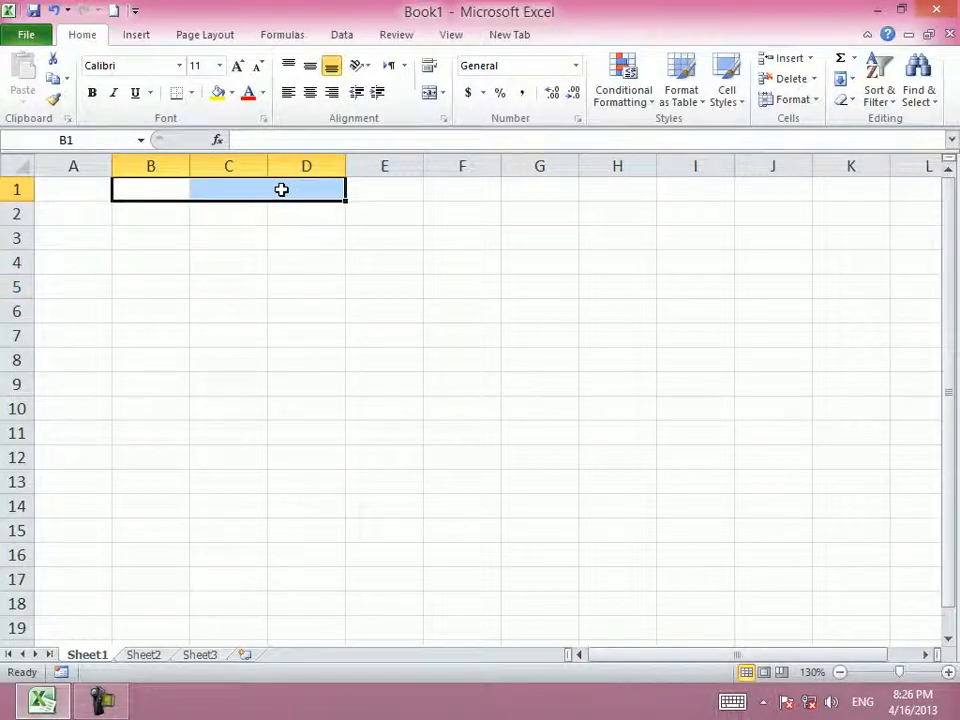
left_click_drag(166, 186, 671, 206)
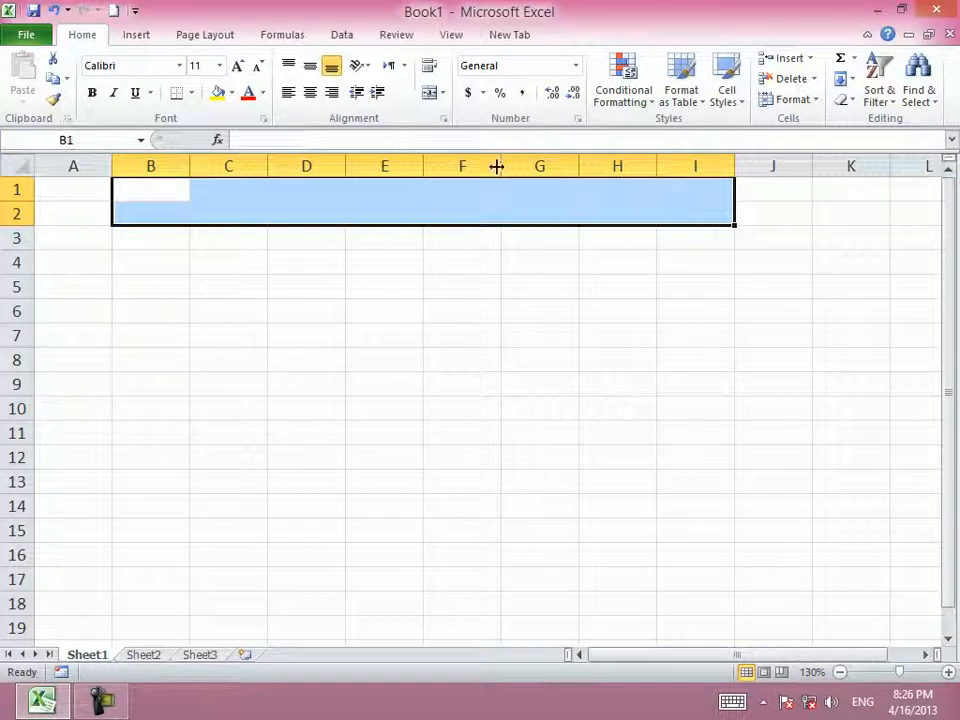
left_click(430, 92)
left_click(382, 285)
left_click(366, 209)
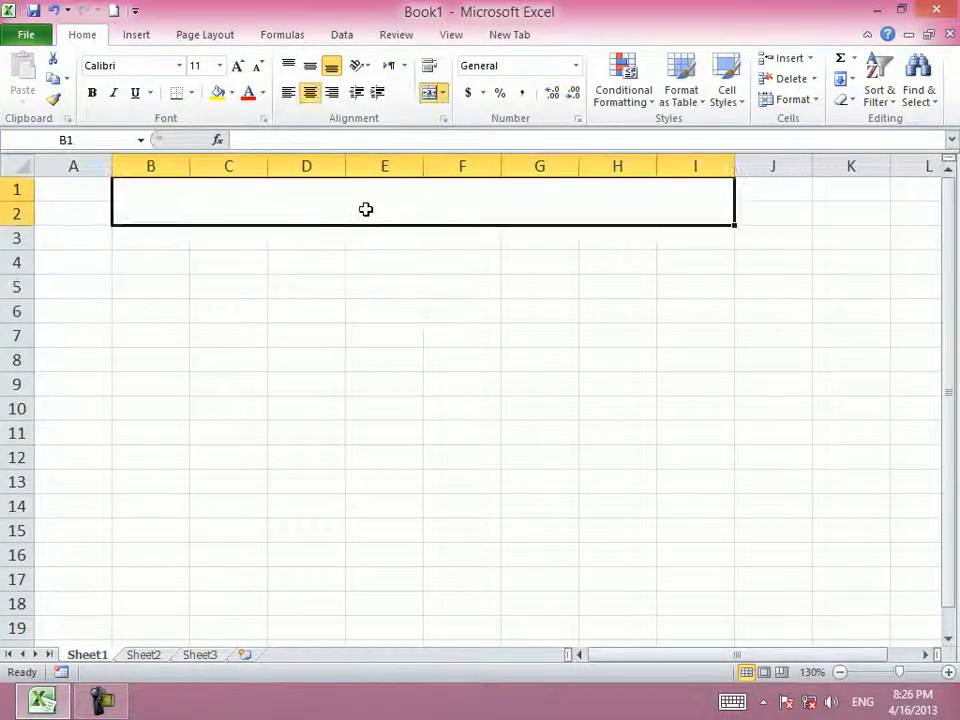
Step: Enter the title "Student attendance sheet" in the merged cell and middle-align it vertically
type("Student atten")
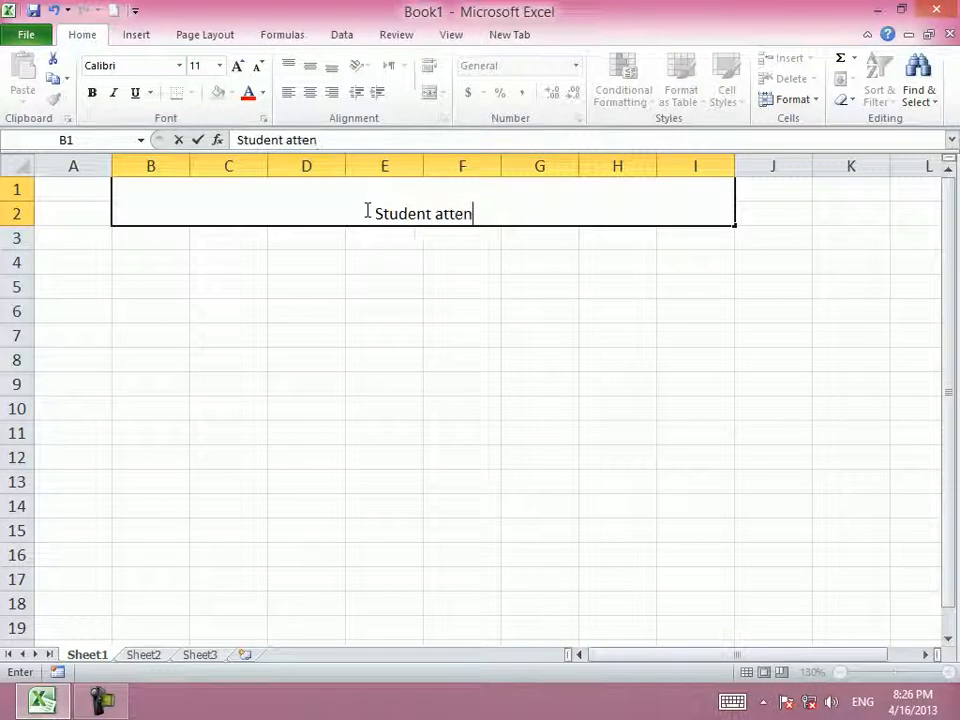
type("dance ")
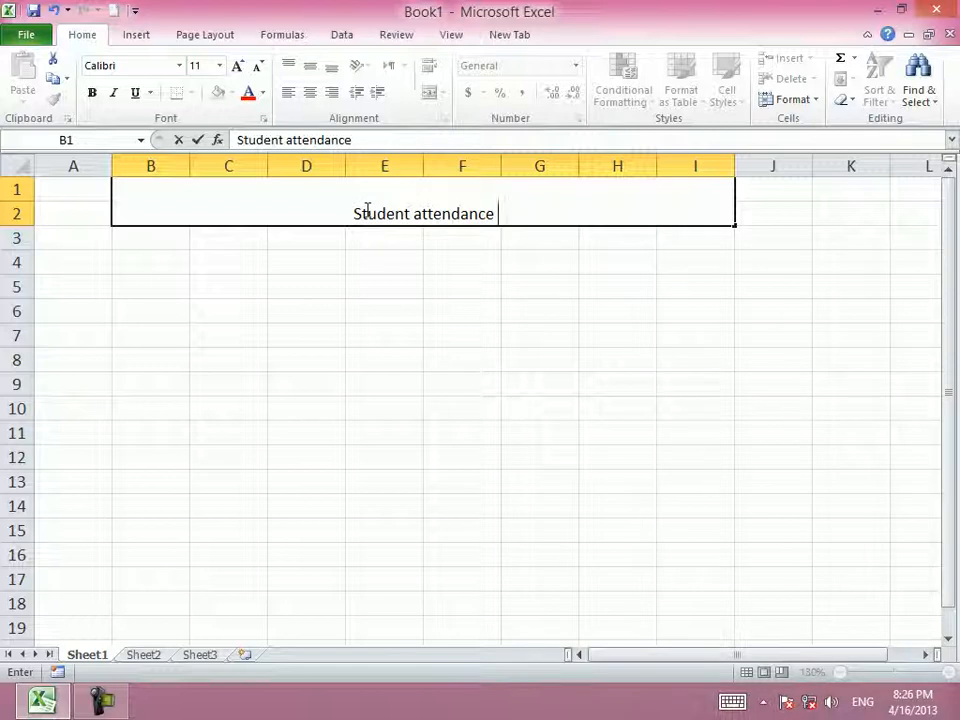
type("sheet")
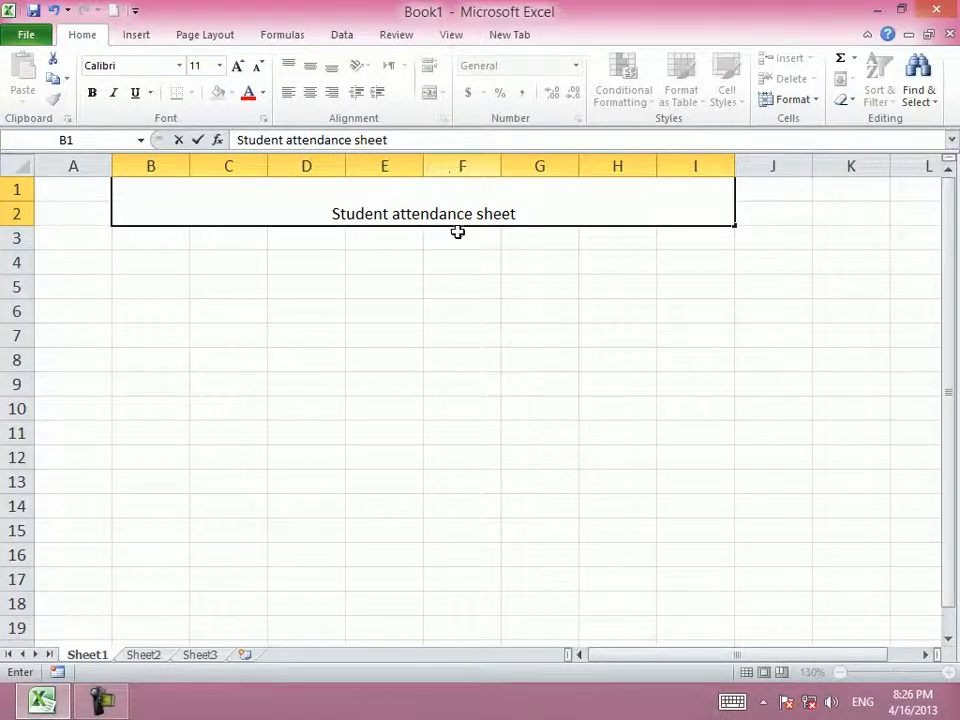
left_click(390, 384)
left_click(457, 214)
left_click(310, 65)
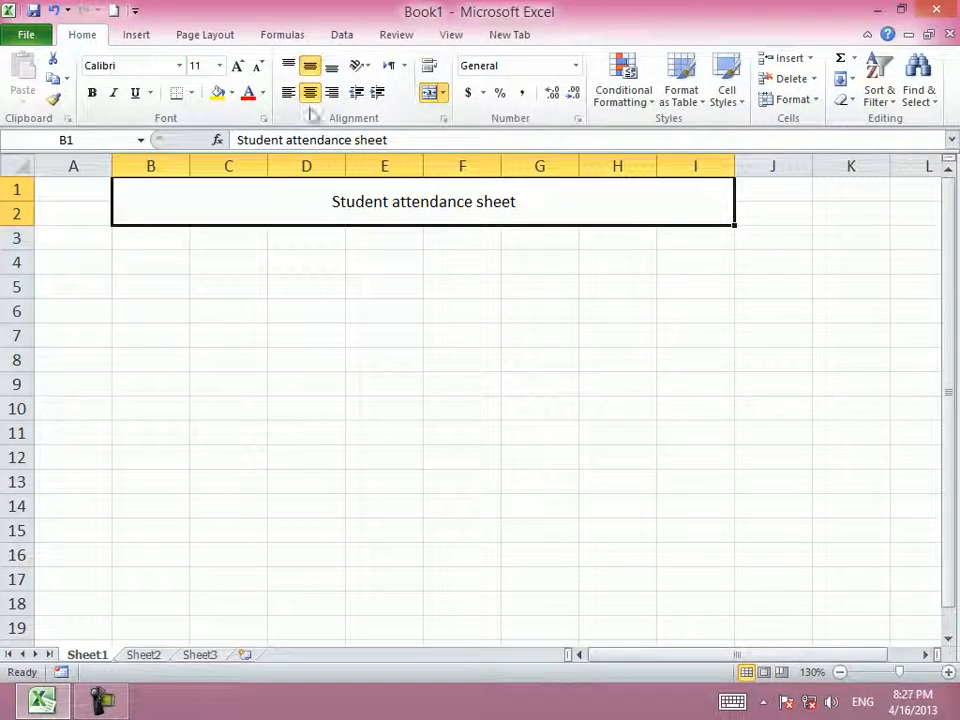
Step: Enlarge the title's font size to 24
left_click(237, 66)
left_click(237, 66)
left_click(237, 66)
left_click(237, 66)
left_click(237, 66)
left_click(237, 66)
left_click(237, 66)
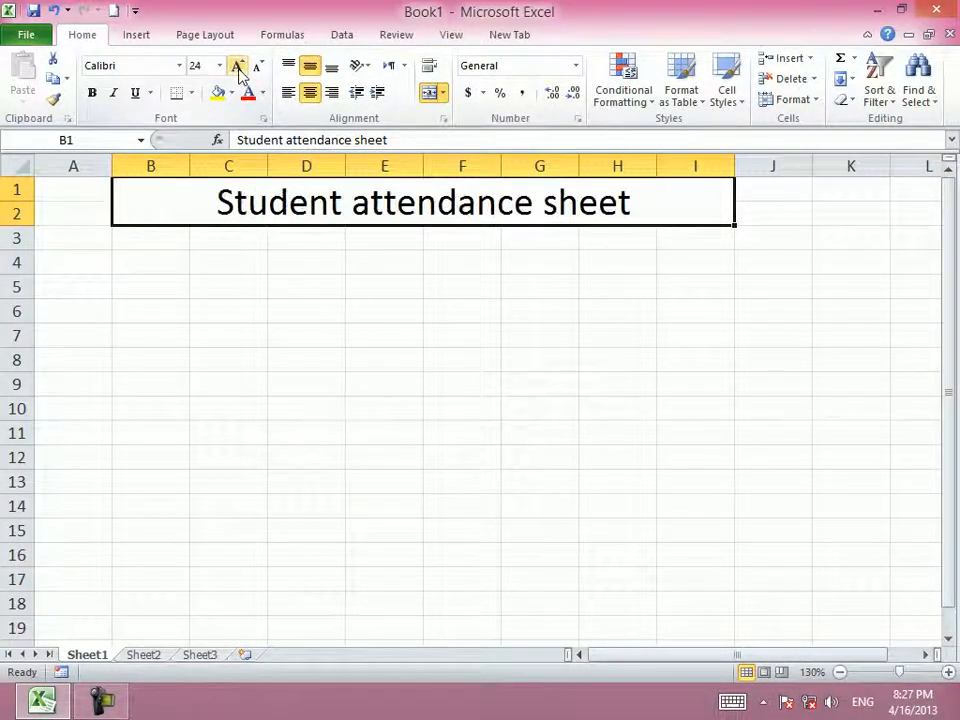
Step: Give the title cell a green fill and make its text bold, italic and underlined
left_click(231, 92)
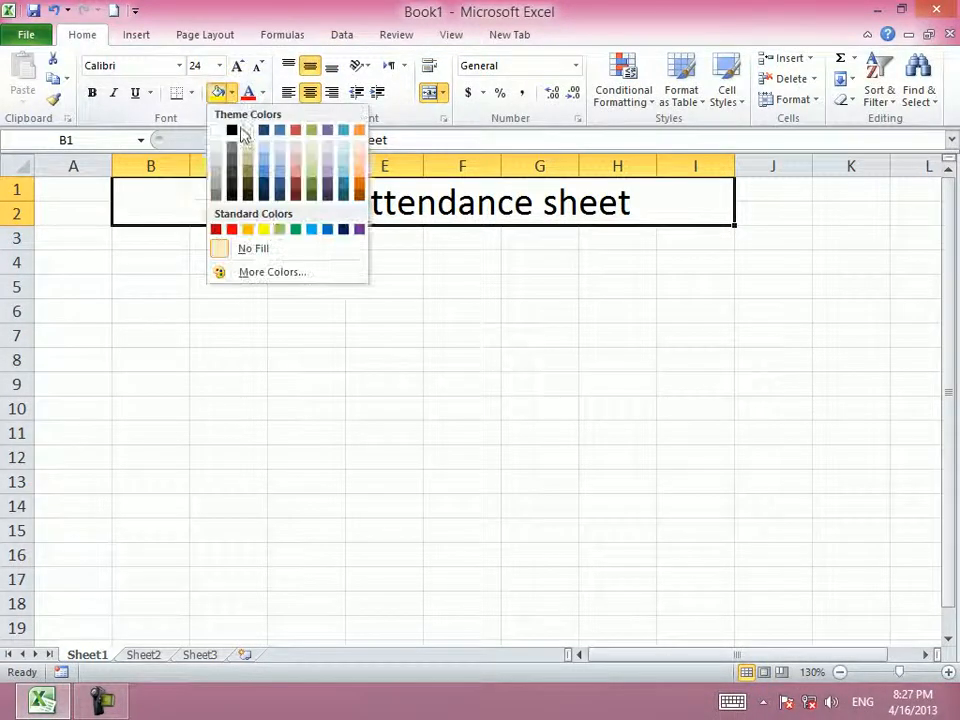
left_click(302, 230)
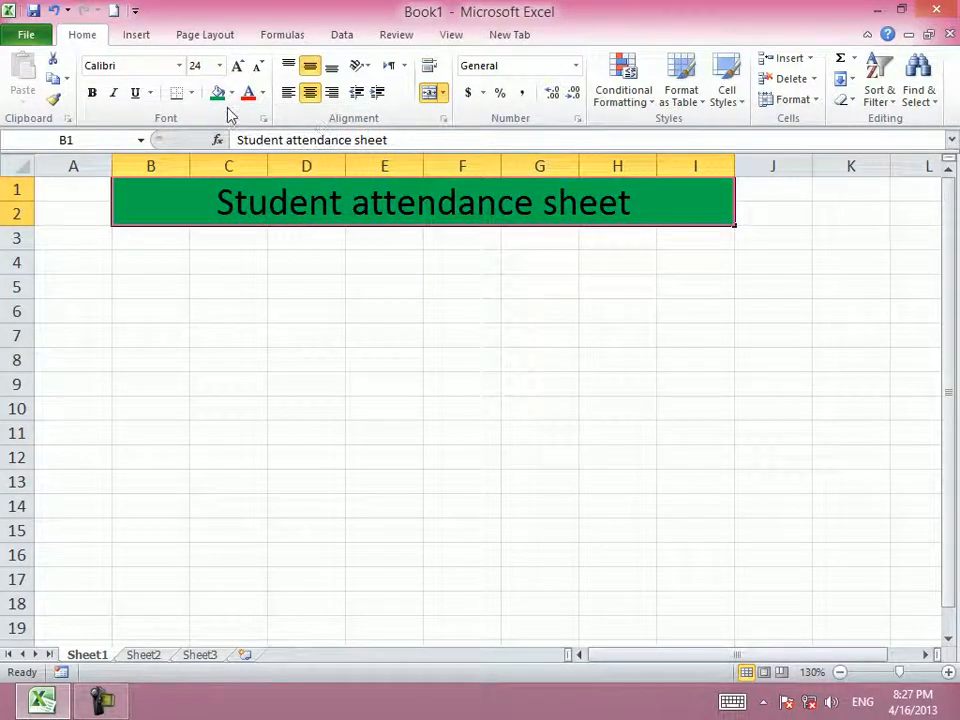
left_click(113, 92)
left_click(91, 92)
left_click(134, 92)
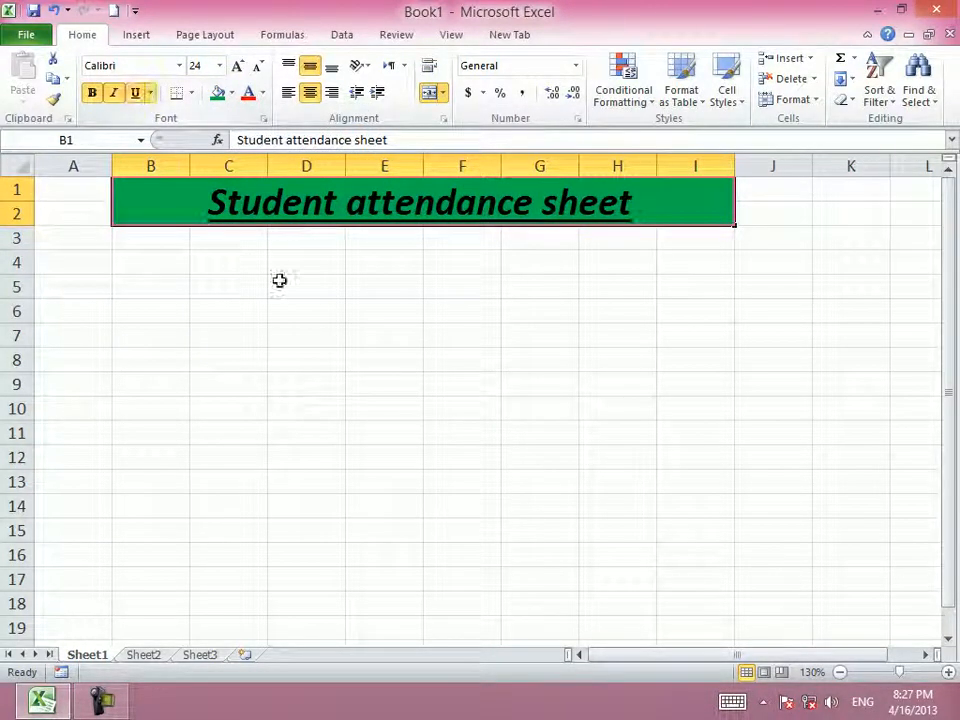
left_click(306, 287)
Step: Enter the column headings "Serial No" in A3 and "Name" in B3
left_click(70, 240)
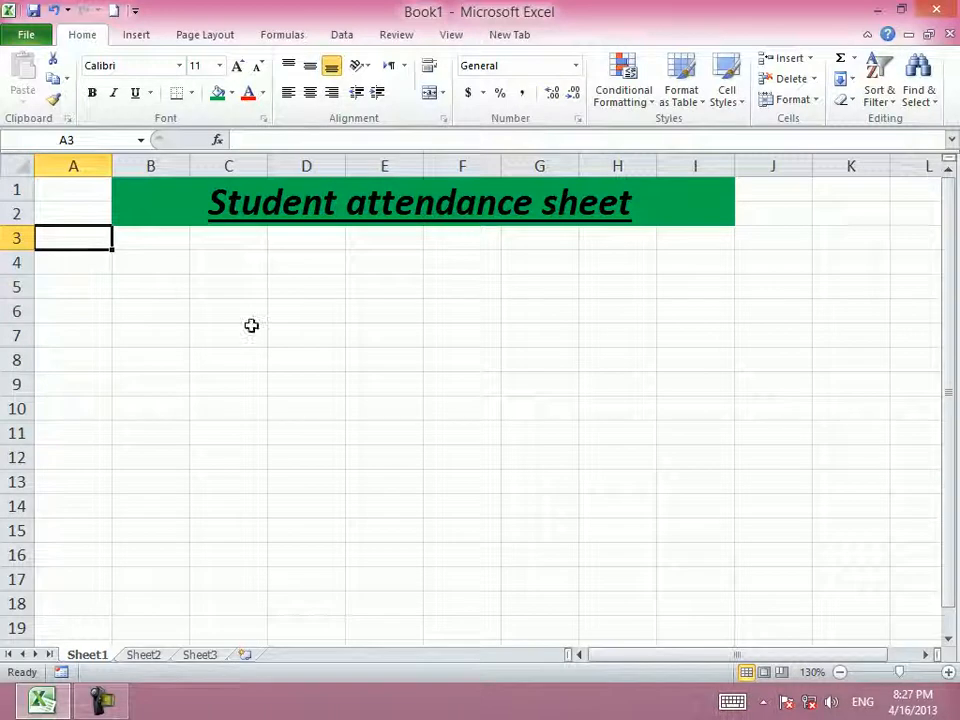
type("Si")
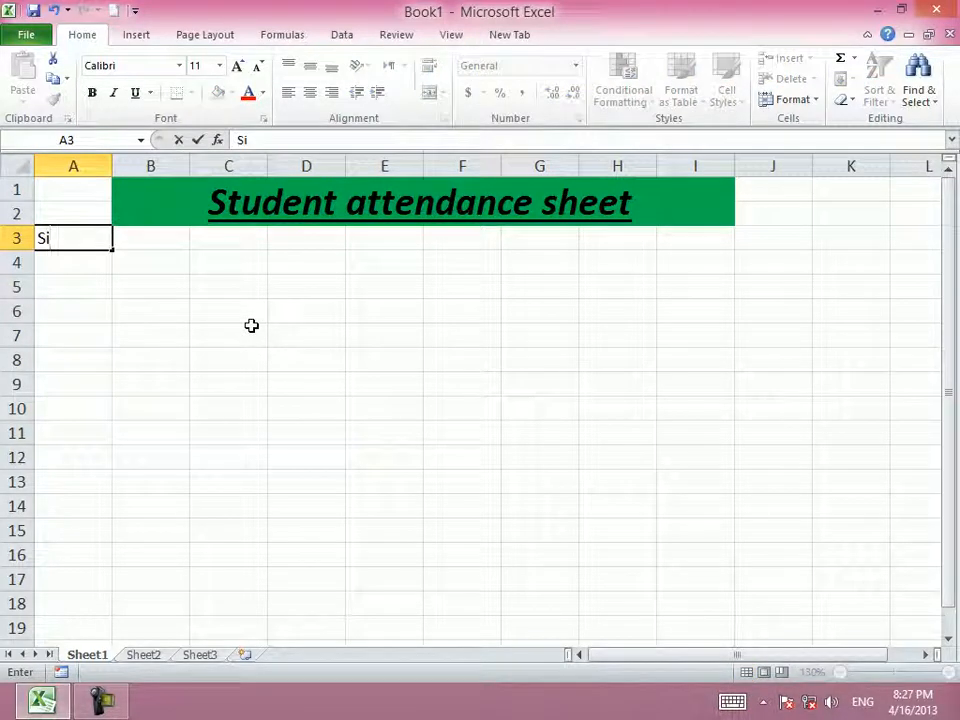
type("rial")
key("Tab")
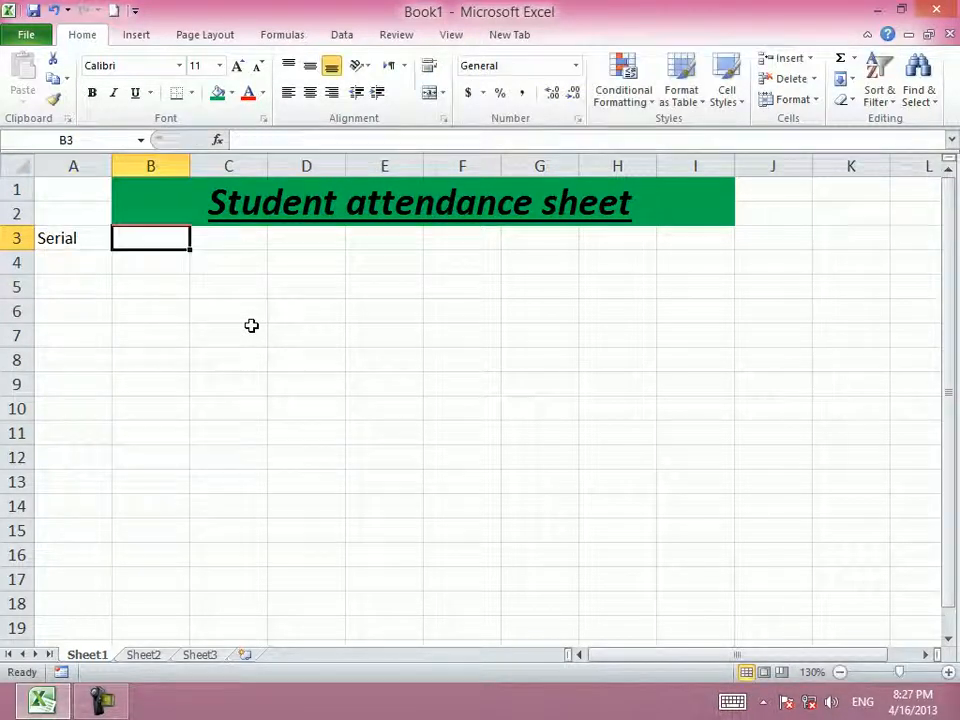
key("Left")
key("Up")
key("Down")
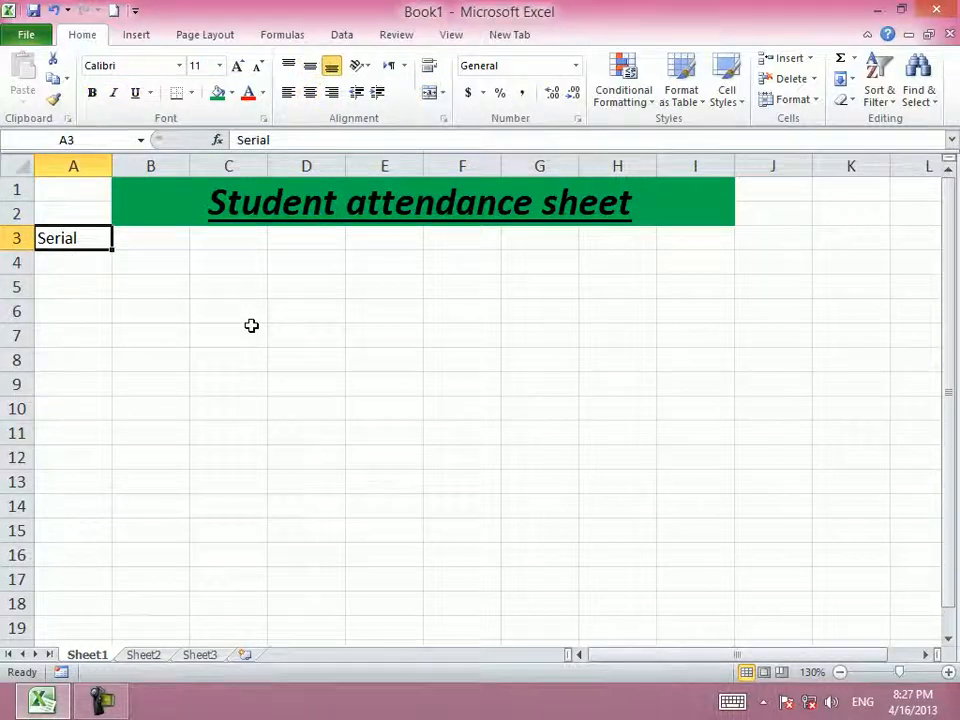
key("F2")
type("B")
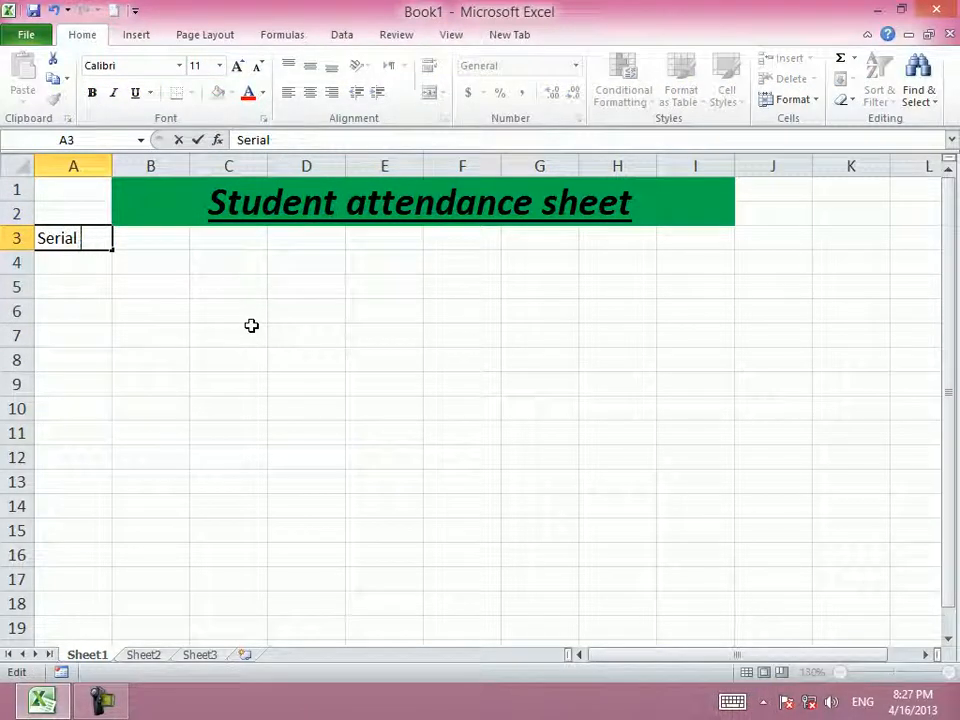
type("o")
key("Tab")
type("Name")
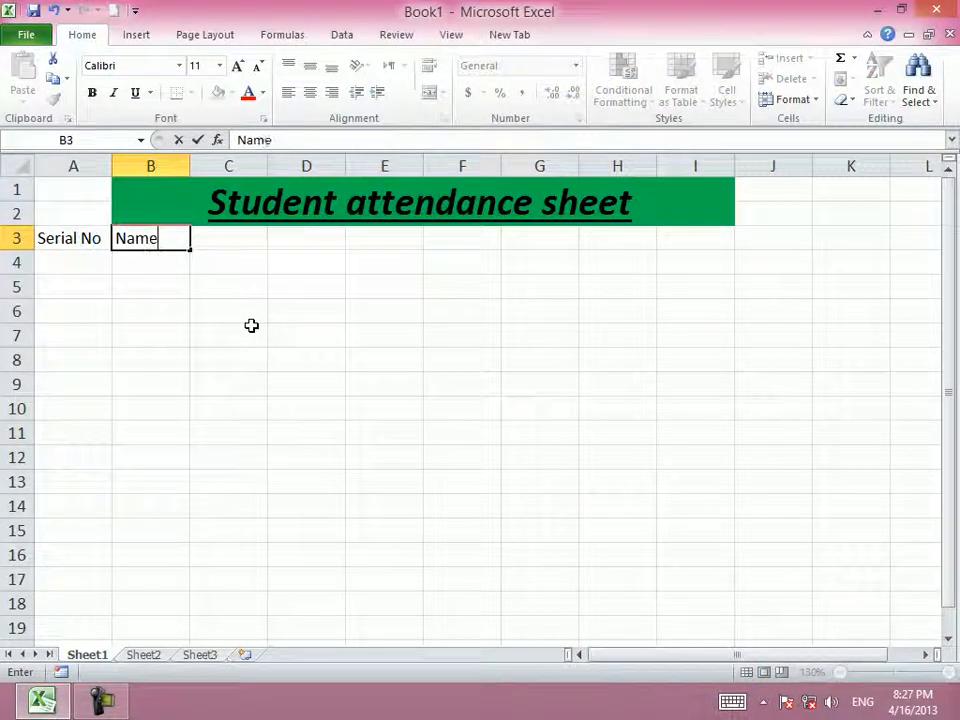
key("Tab")
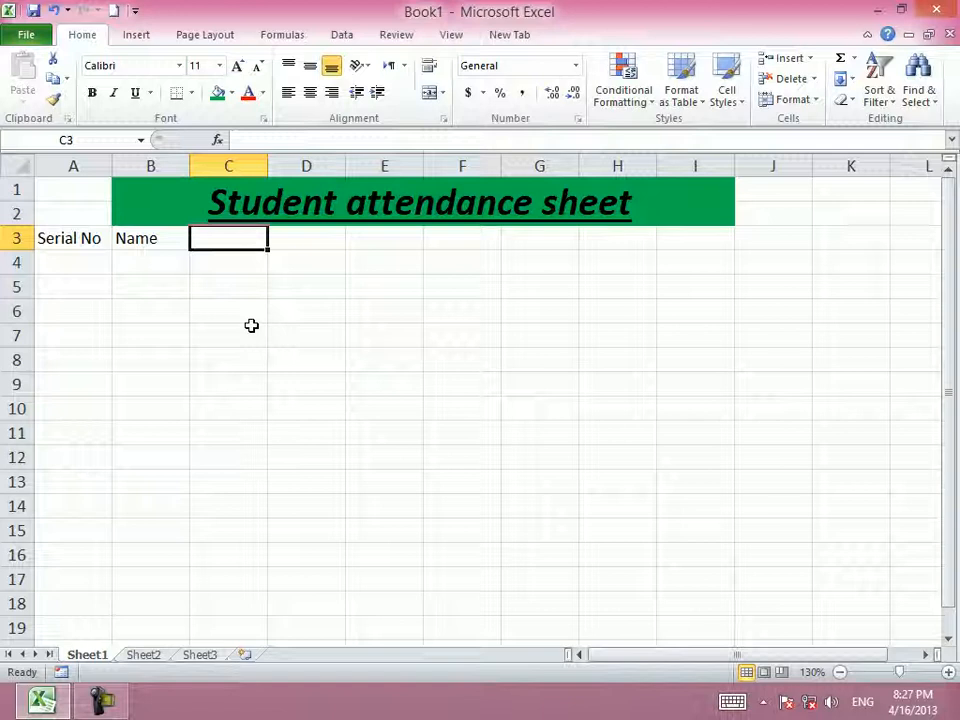
Step: Enter Saturday as the heading in C3
type("satur")
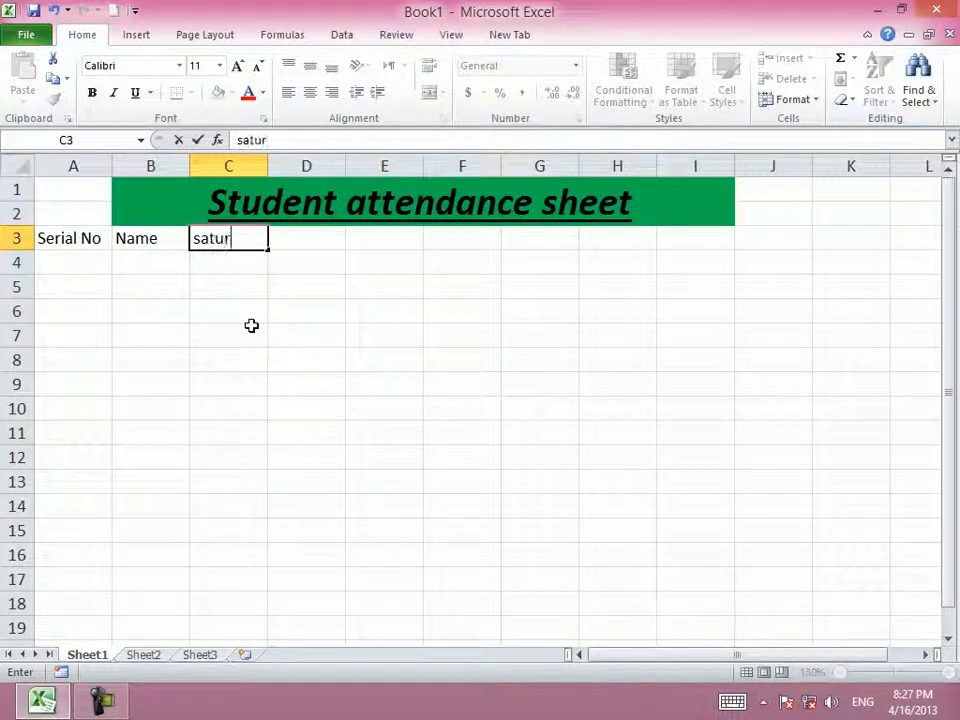
type("day")
key("Return")
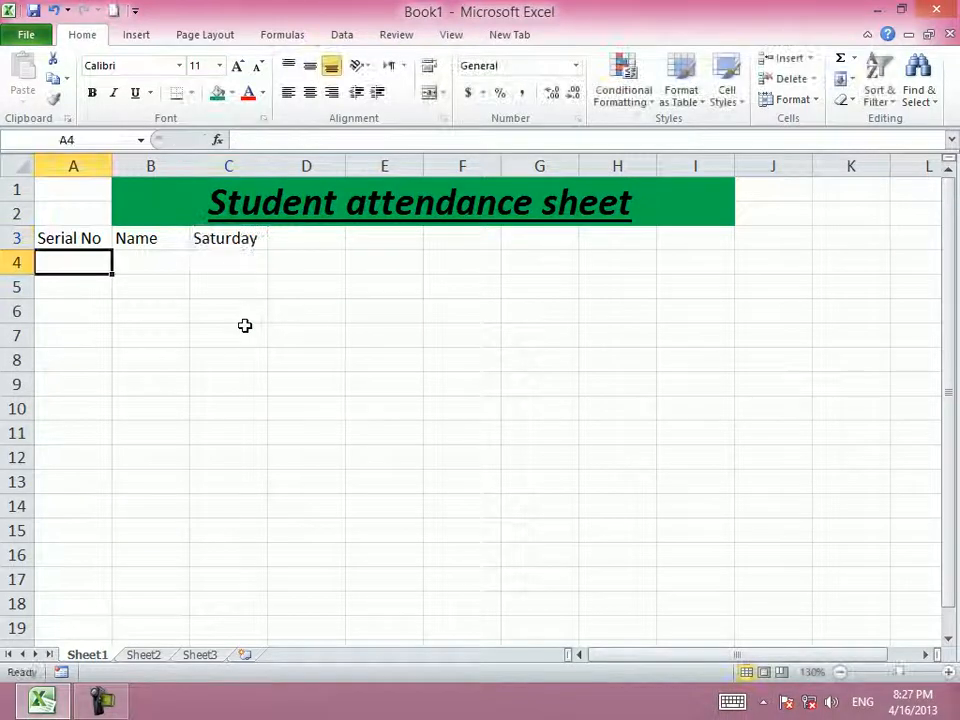
left_click(246, 244)
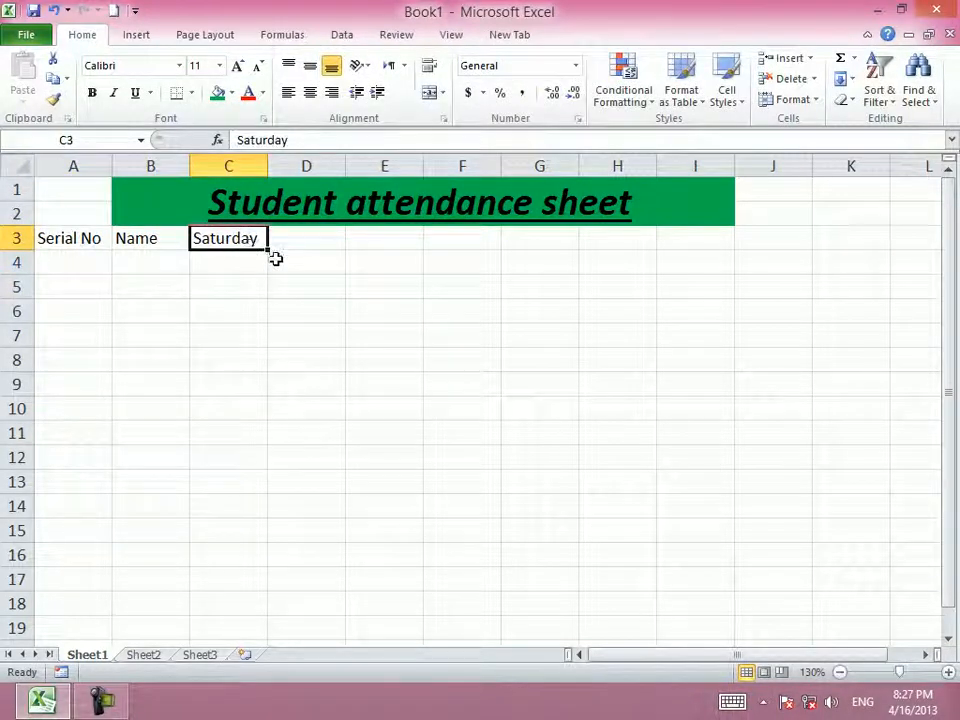
left_click_drag(268, 291, 225, 288)
Step: Enter 1 in C3 and fill the row across to AF3 as a series from 1 to 30
left_click(218, 240)
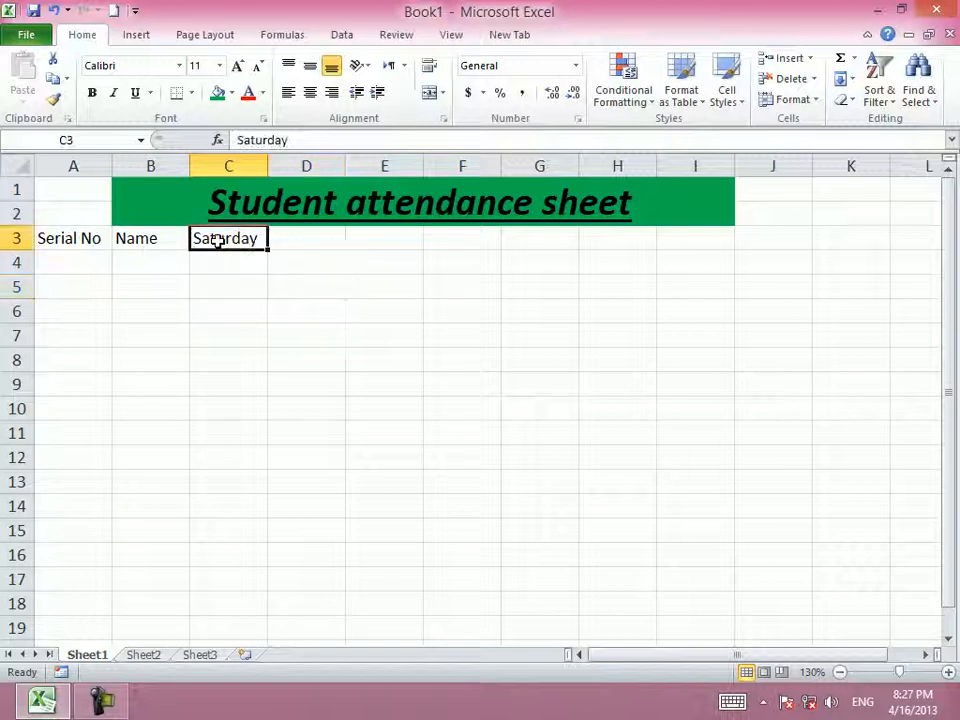
type("1")
left_click(259, 330)
left_click(223, 242)
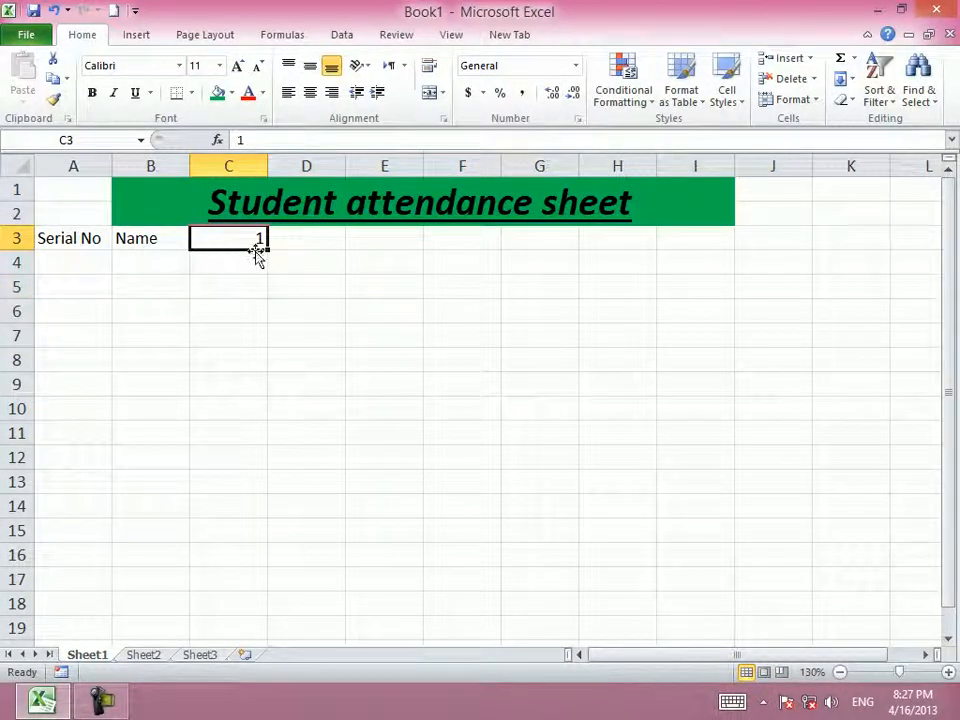
left_click_drag(267, 251, 525, 253)
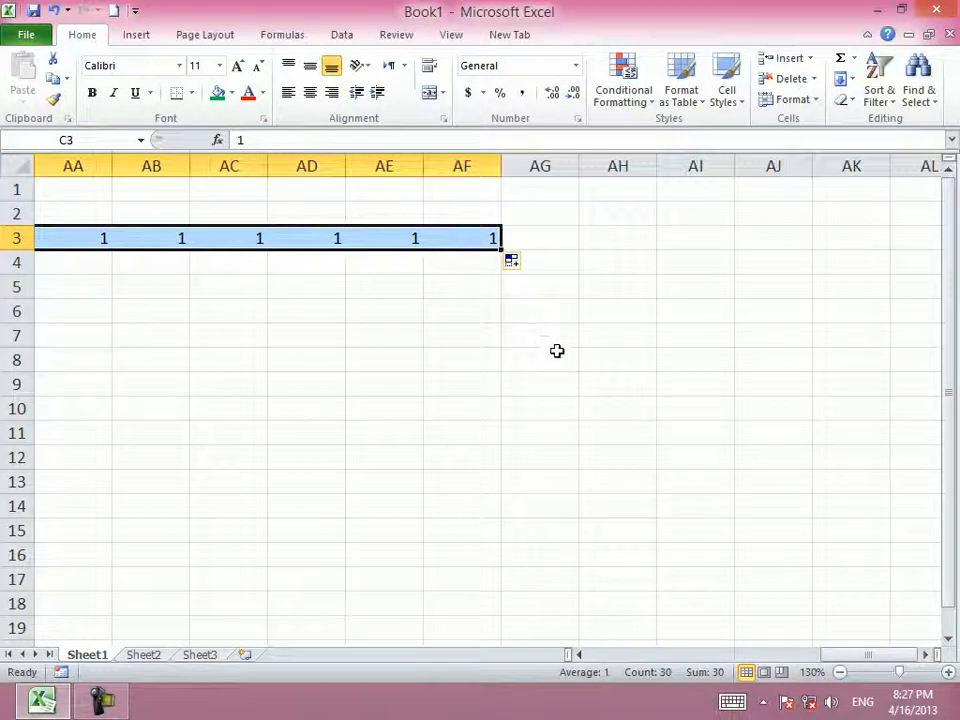
key("ctrl+z")
mouse_move(268, 251)
left_mouse_down()
mouse_move(945, 254)
mouse_move(852, 273)
mouse_move(471, 244)
mouse_move(266, 248)
left_mouse_up()
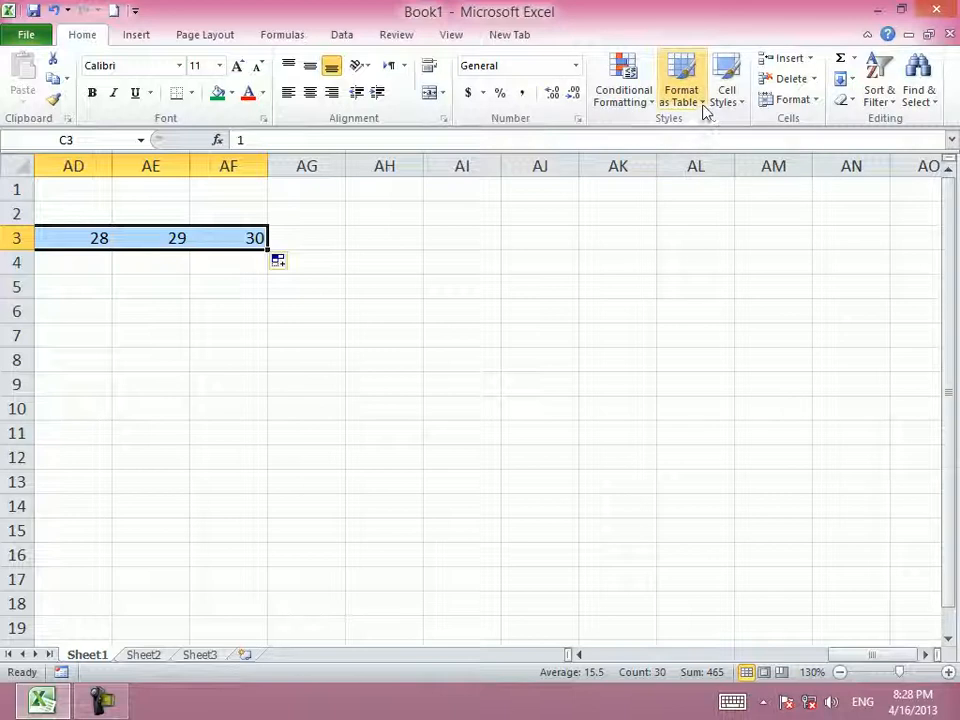
Step: AutoFit the column width of the day columns C to AF
left_click(800, 100)
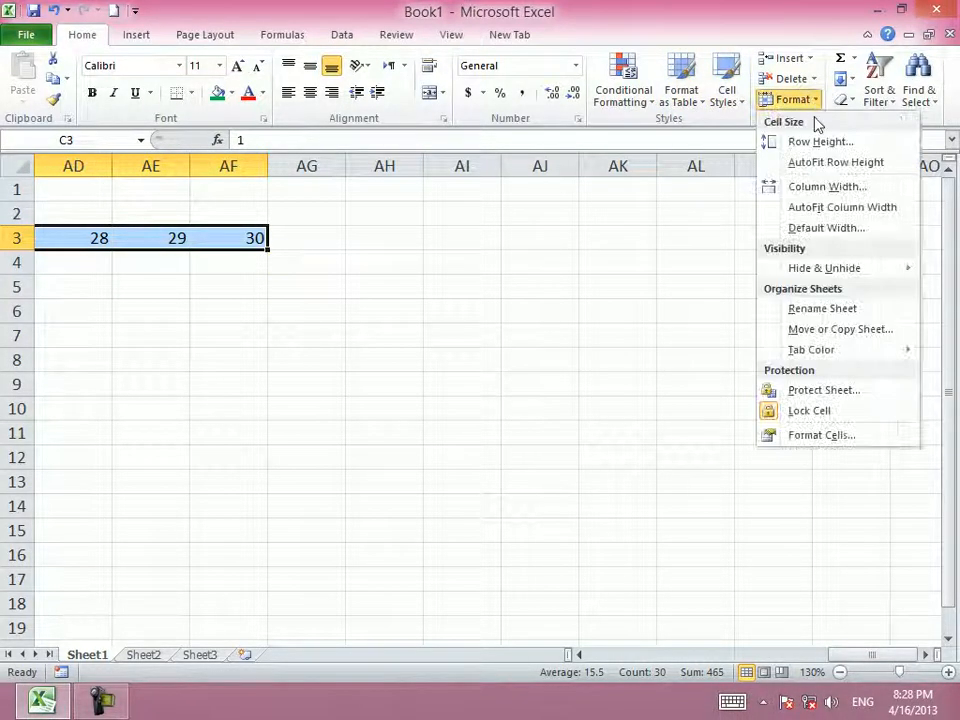
left_click(848, 207)
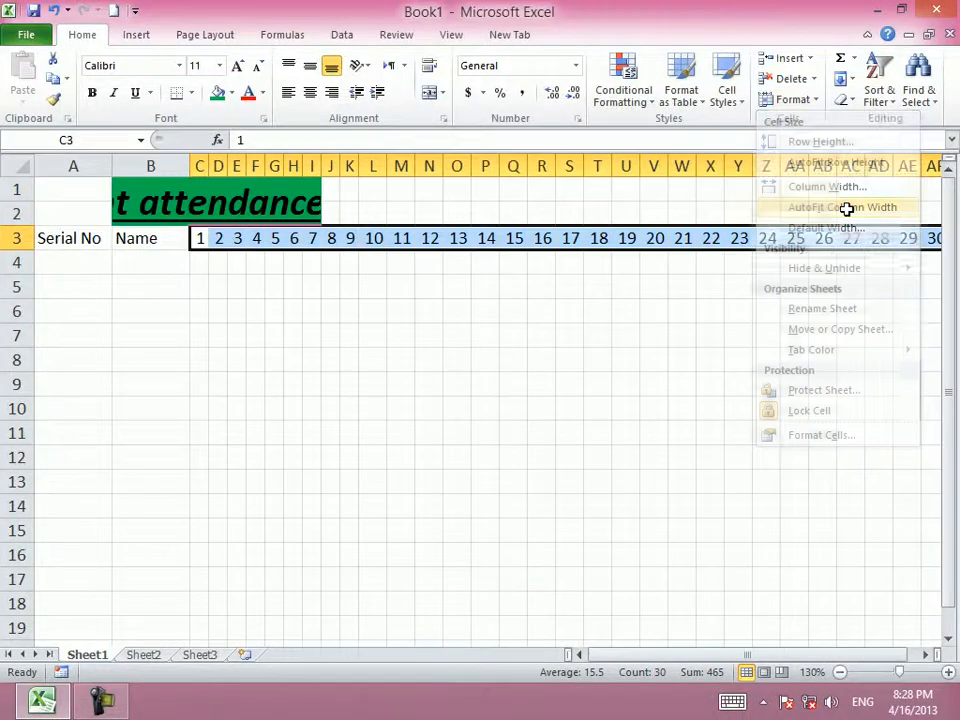
left_click(531, 378)
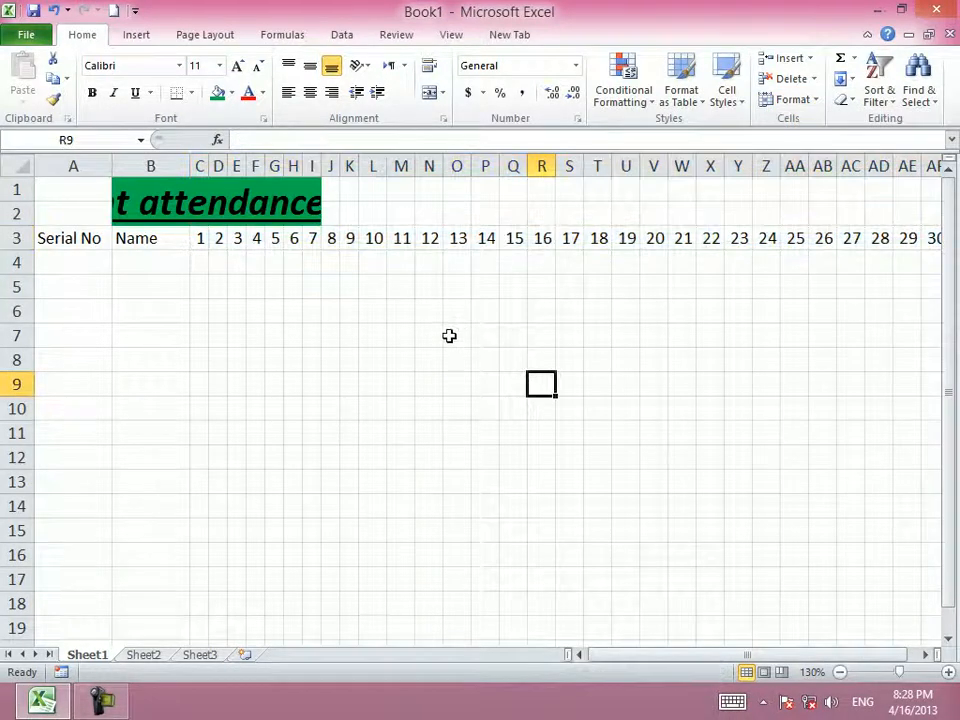
Step: Check the day columns from 1 to 30 across the sheet at 115% zoom
left_click(375, 336)
left_click(513, 335)
left_click(628, 311)
left_click(664, 303)
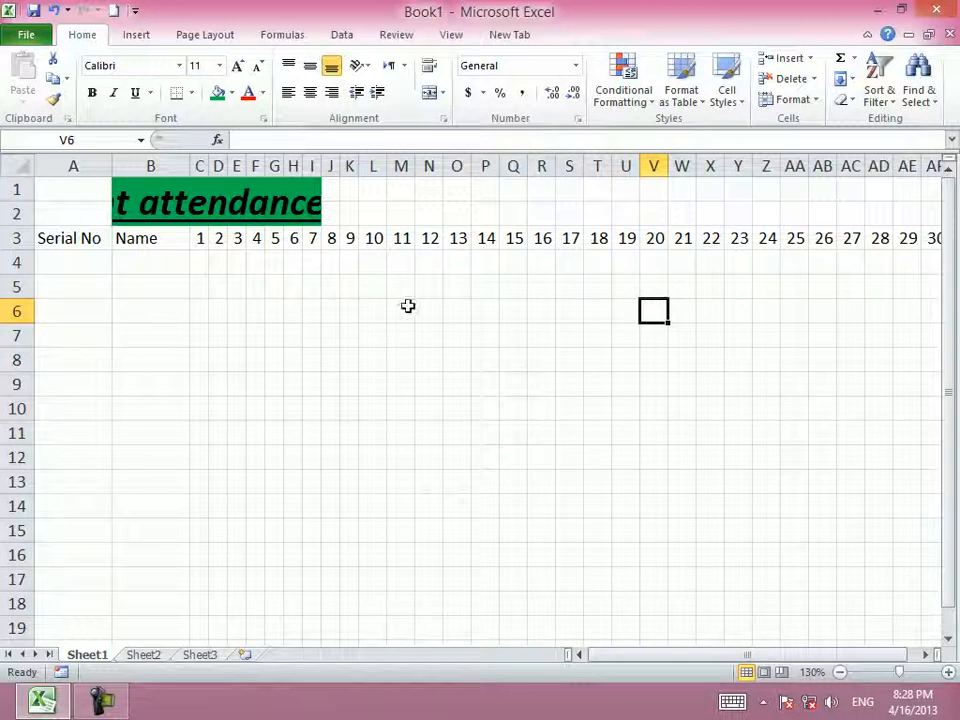
left_click(171, 267)
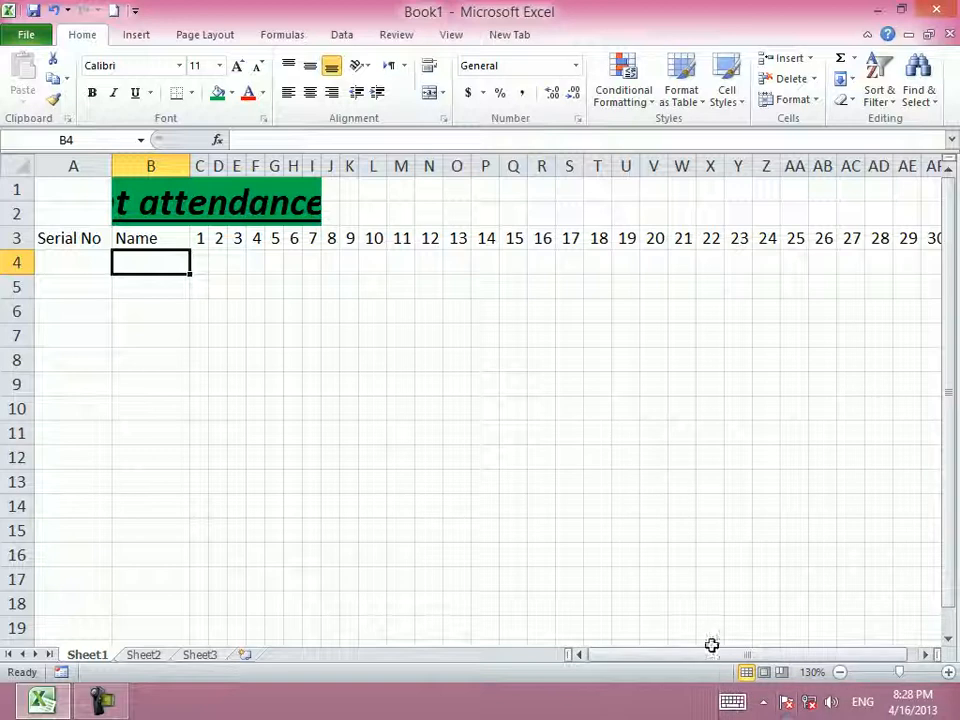
left_click_drag(710, 660, 785, 648)
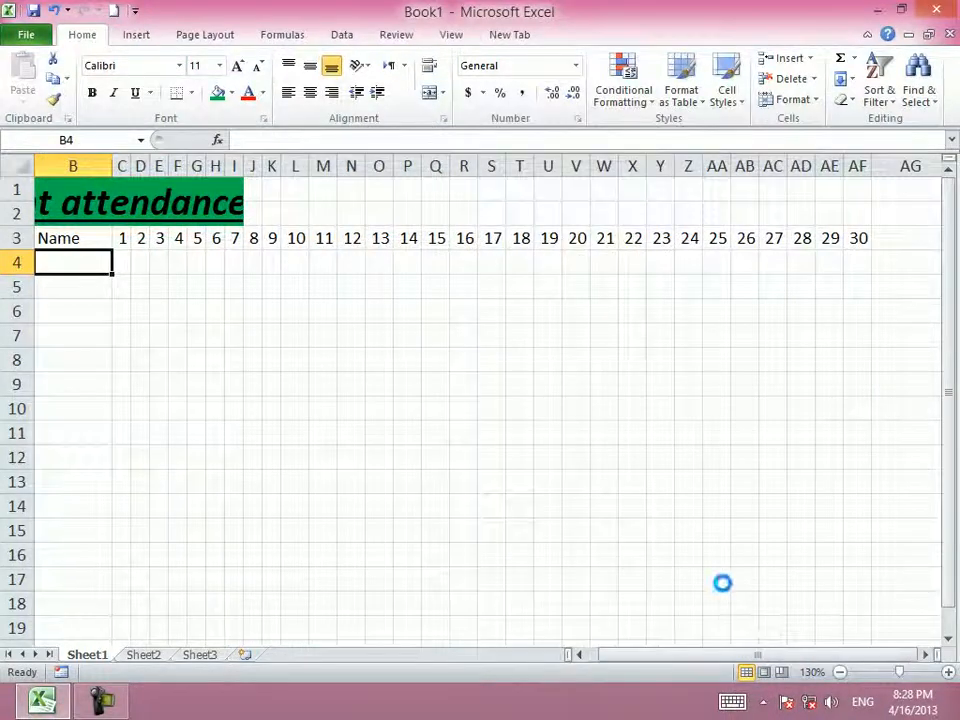
scroll(724, 583, "down", 2)
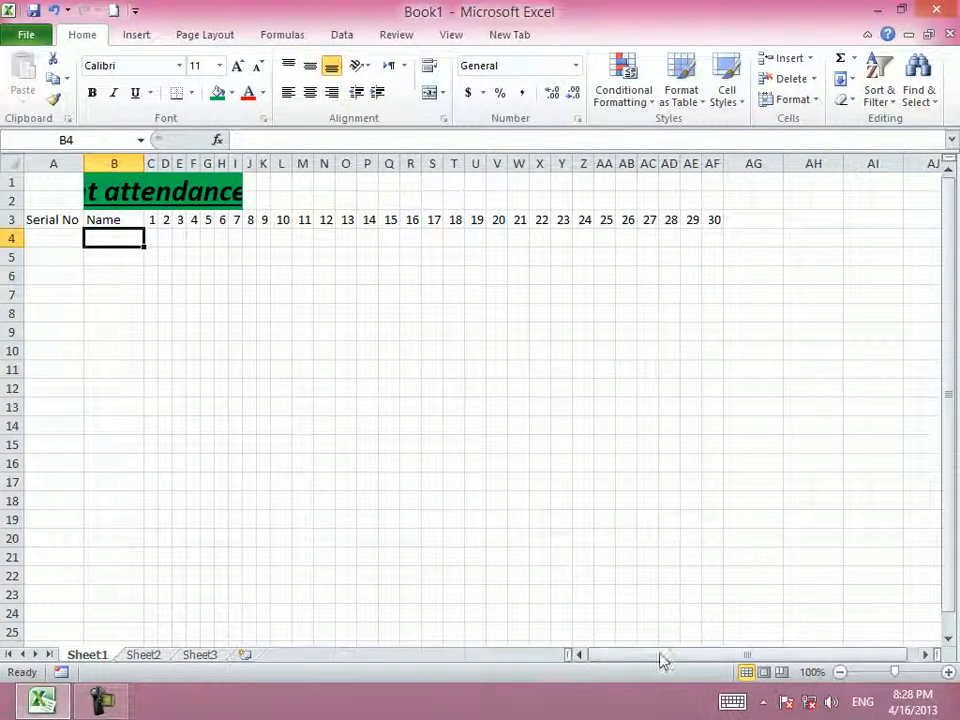
scroll(660, 643, "up", 1)
left_click(593, 443)
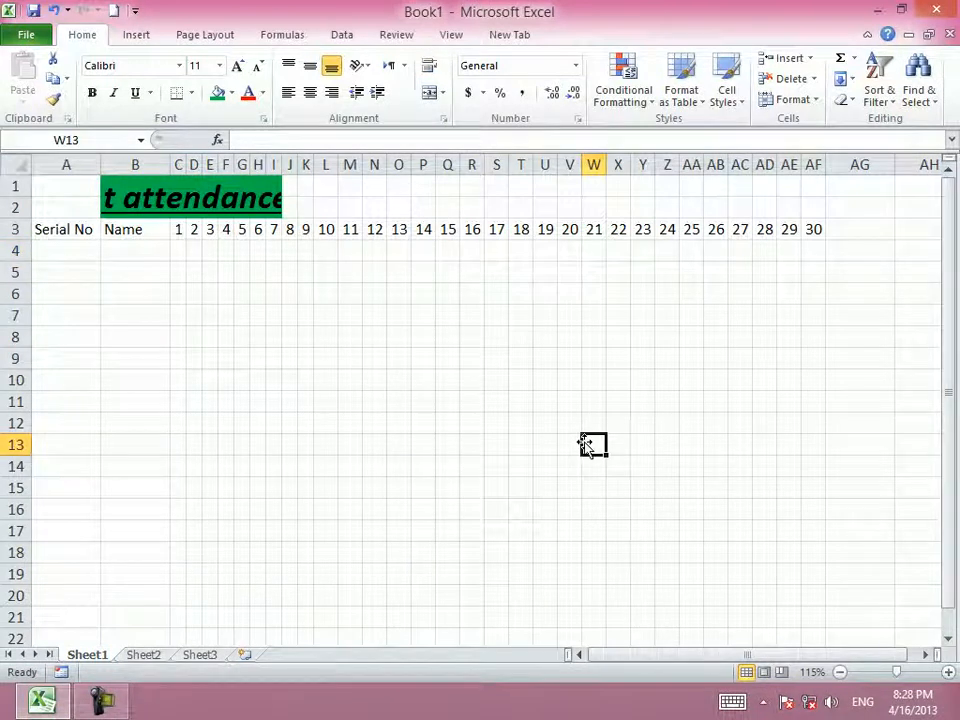
Step: Enter 1 in A4 under Serial No and fill the column down as a series to 20
left_click_drag(176, 252, 808, 536)
left_click(92, 247)
type("1")
left_click(131, 315)
left_click(88, 246)
left_click_drag(102, 260, 105, 493)
scroll(450, 550, "up", 3)
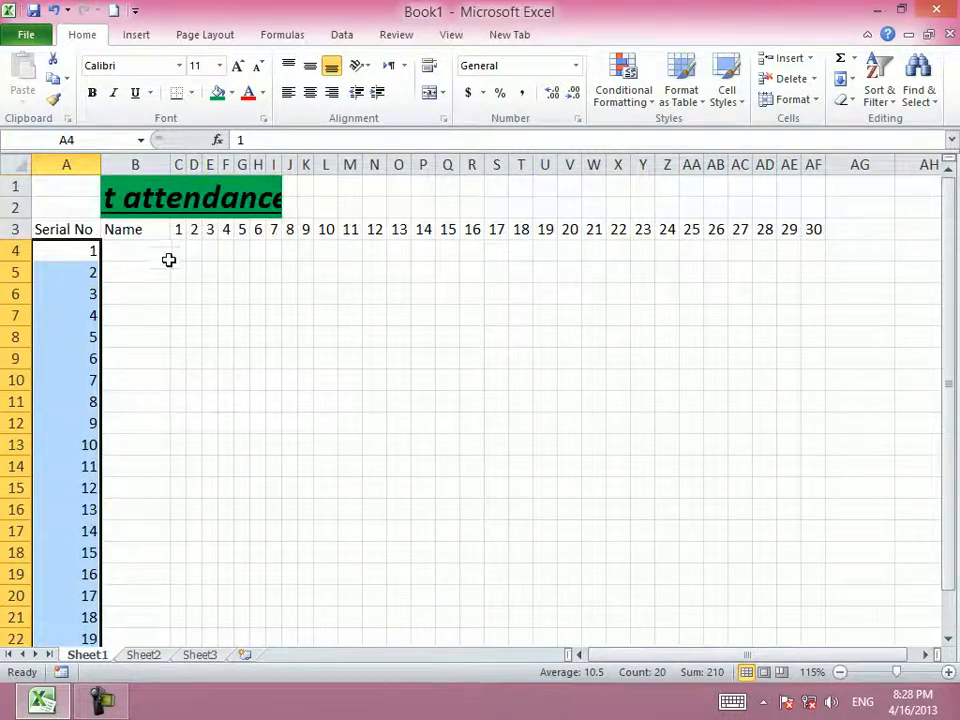
Step: Select the attendance cells under day columns 1 to 30, from C4 across to column AF and down the serial number rows
left_click_drag(184, 246, 806, 591)
scroll(799, 510, "up", 1)
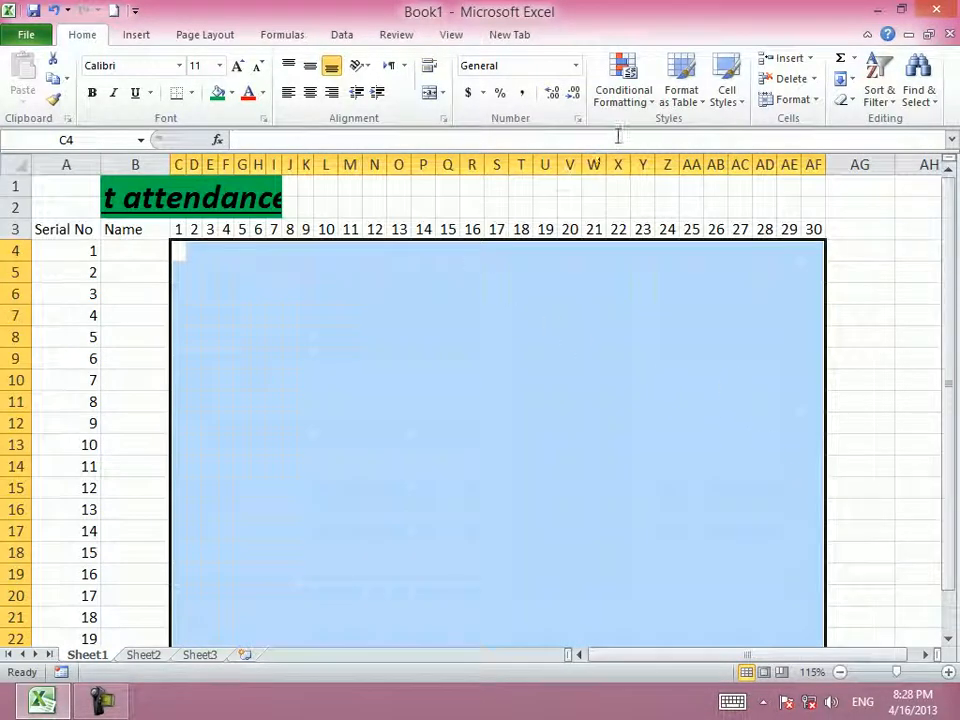
left_click(638, 102)
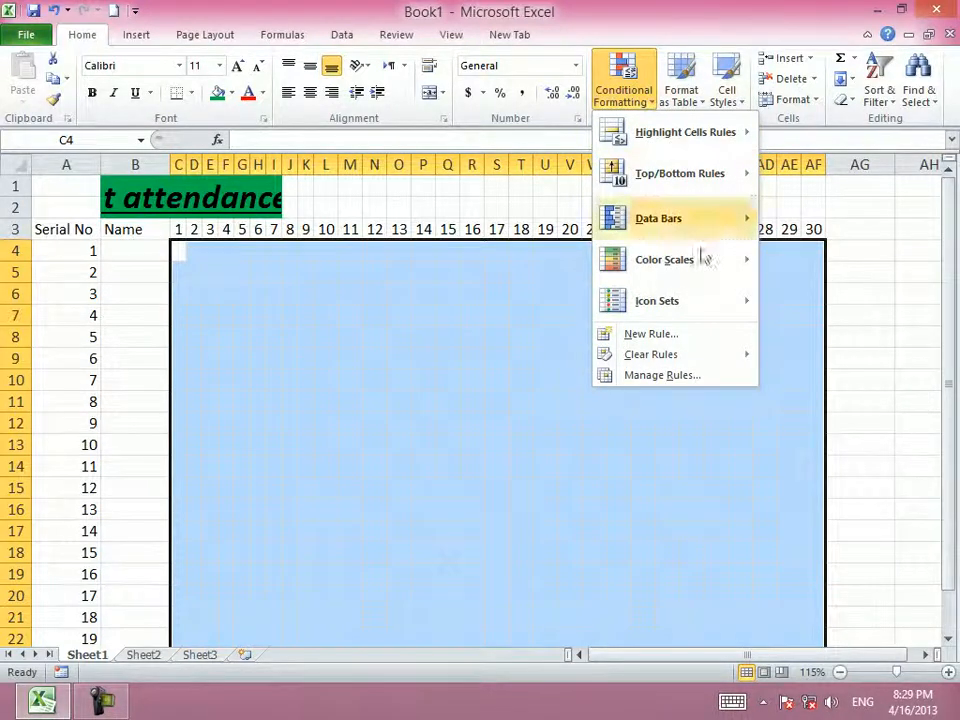
left_click(663, 385)
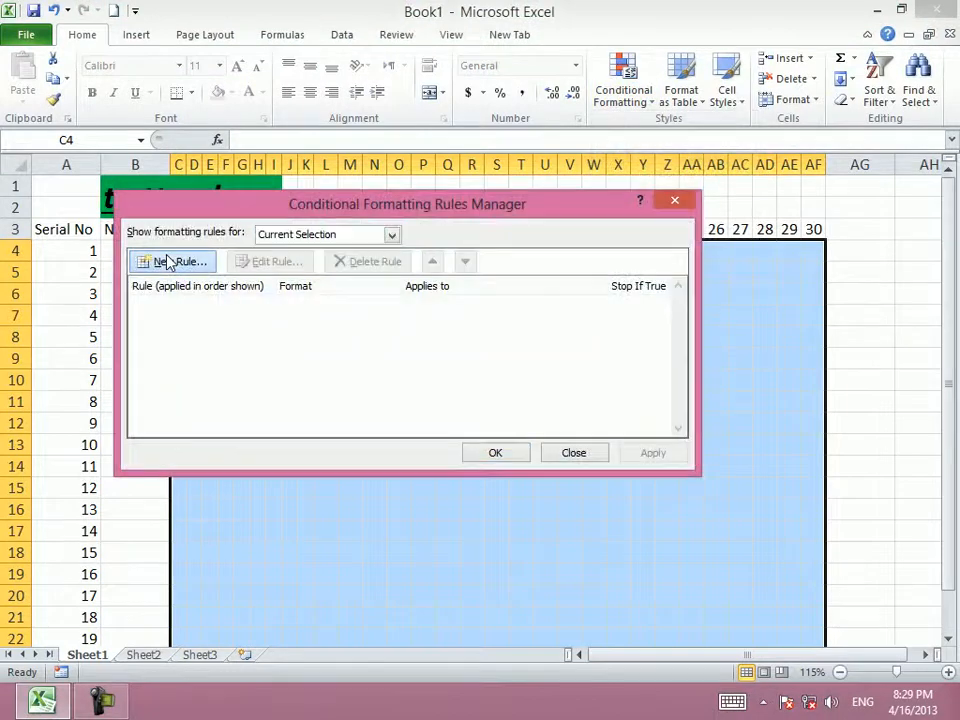
left_click(168, 261)
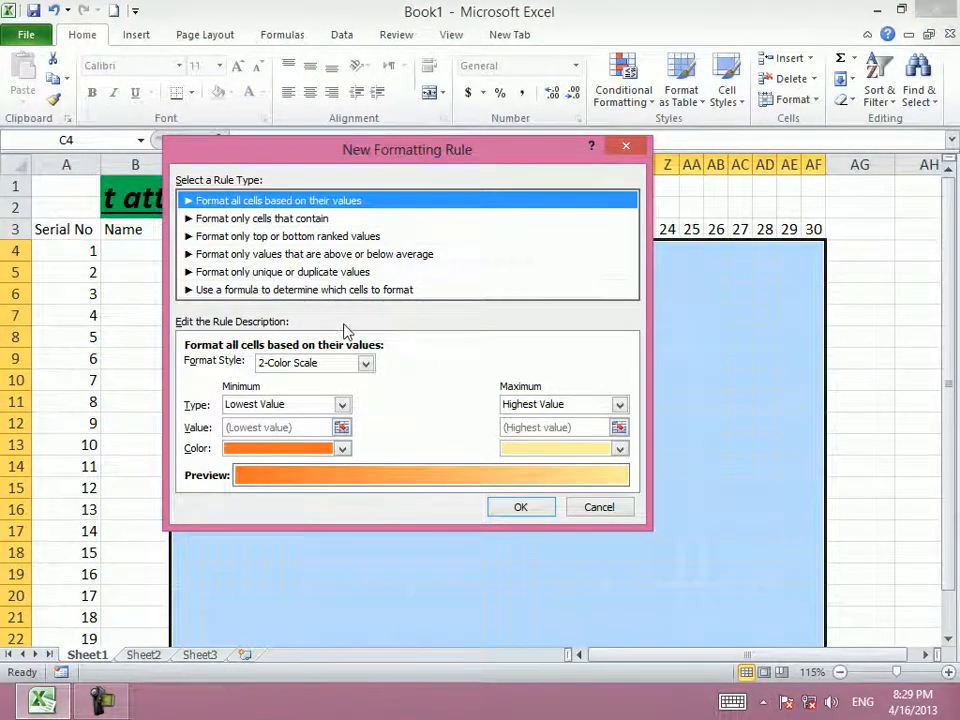
left_click(272, 272)
left_click(285, 219)
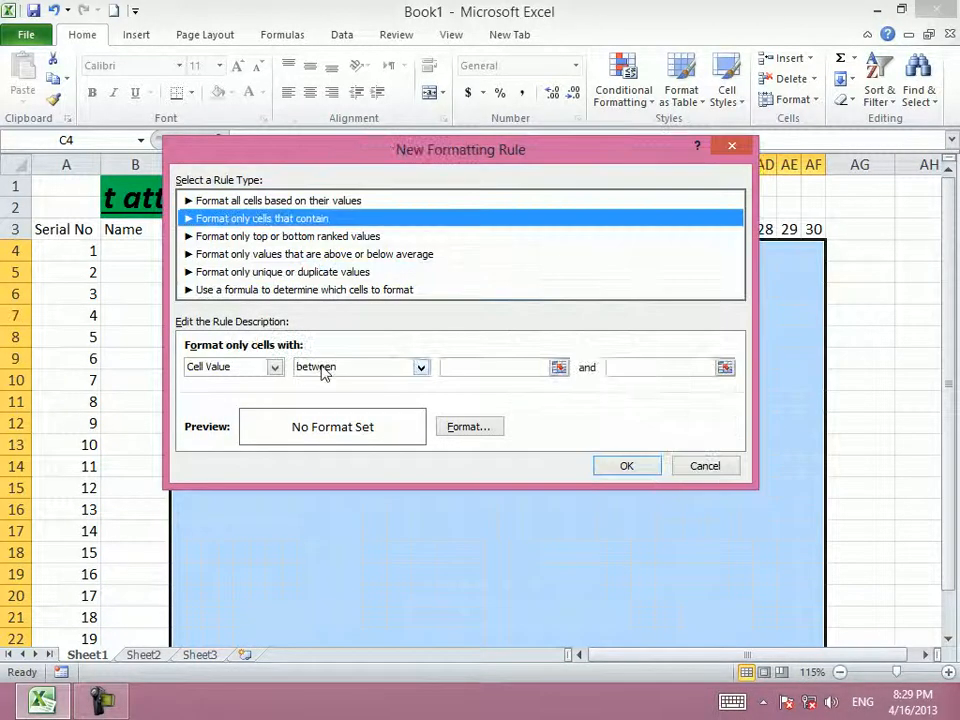
left_click(305, 237)
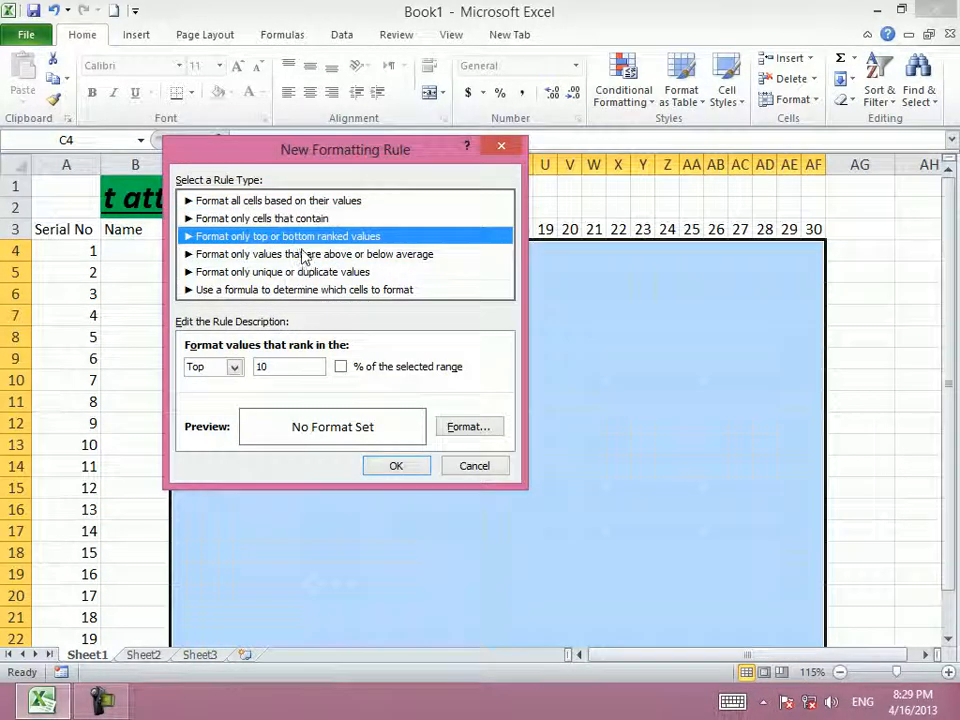
left_click(285, 218)
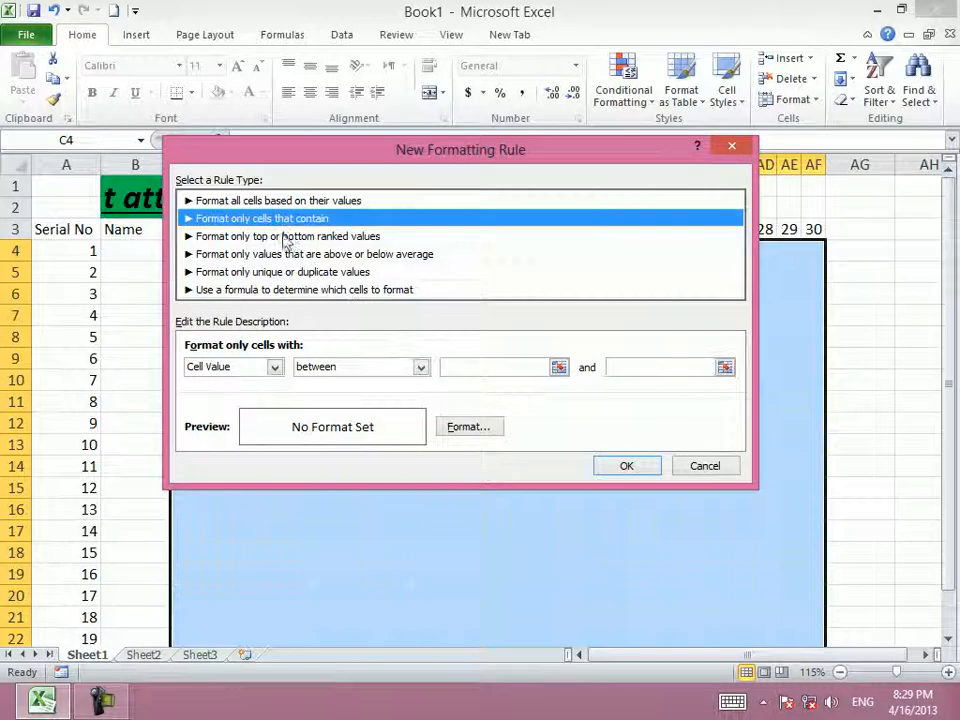
left_click(268, 201)
left_click(300, 254)
left_click(307, 272)
left_click(300, 256)
left_click(291, 237)
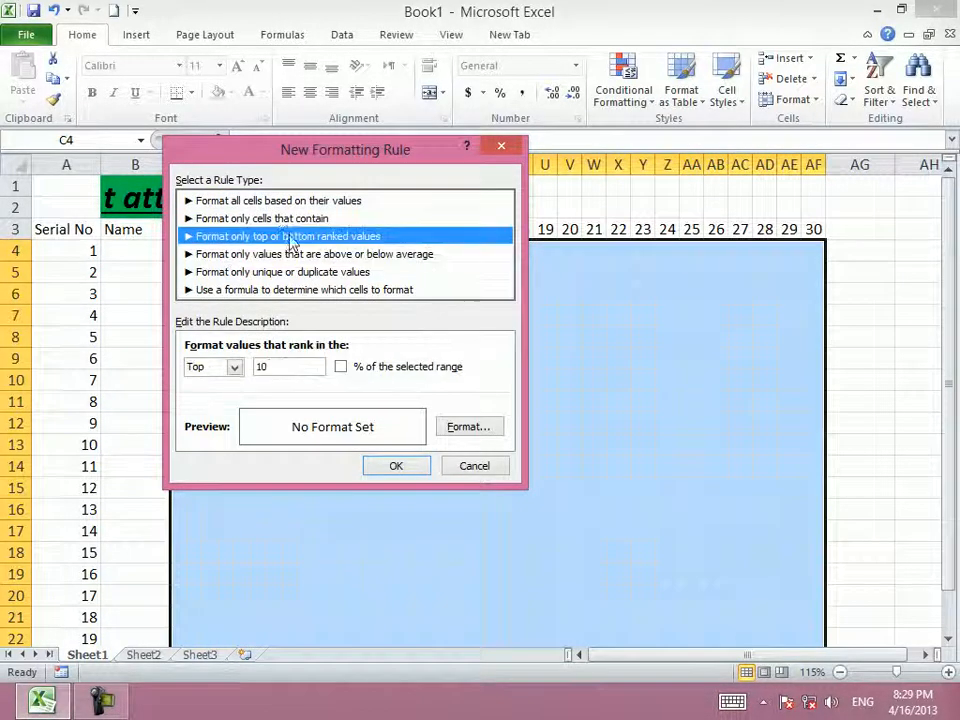
left_click(282, 219)
left_click(274, 367)
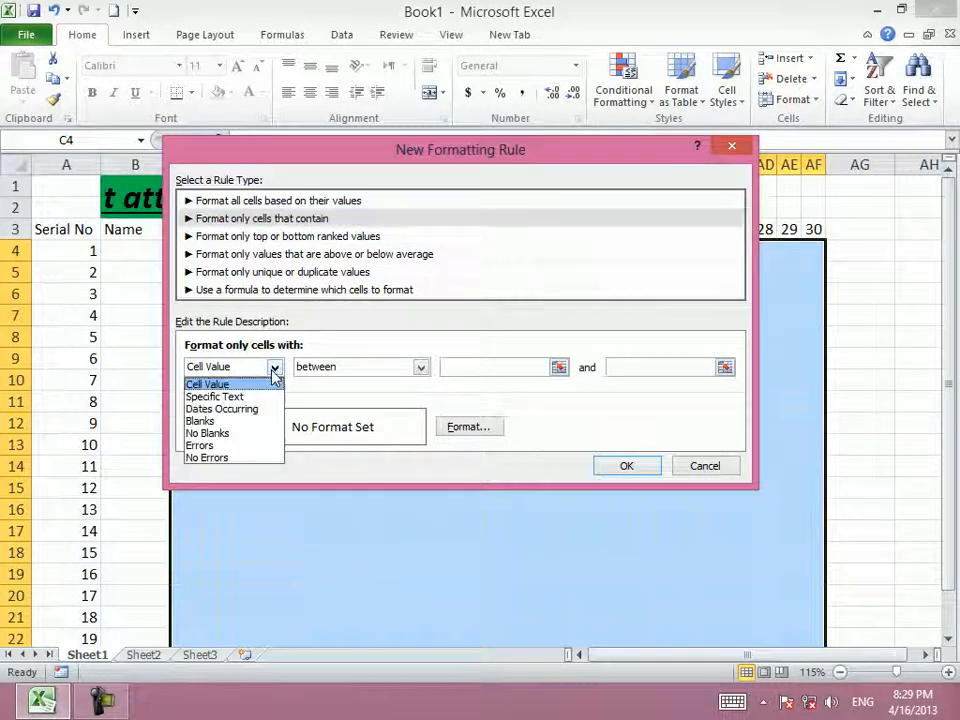
left_click(363, 365)
left_click(368, 368)
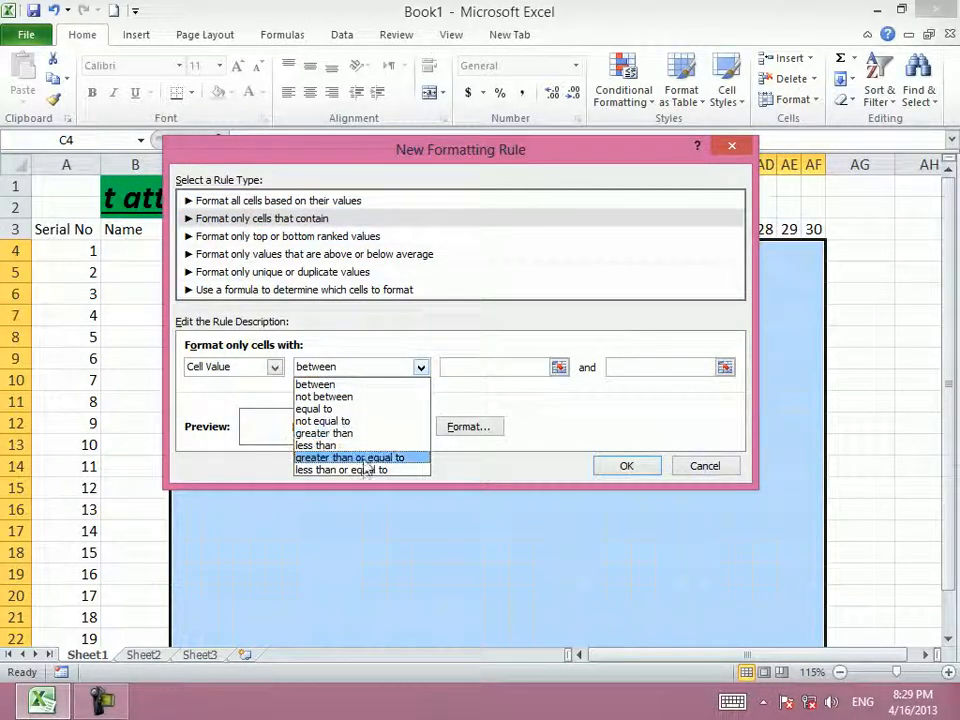
left_click(345, 385)
left_click(274, 367)
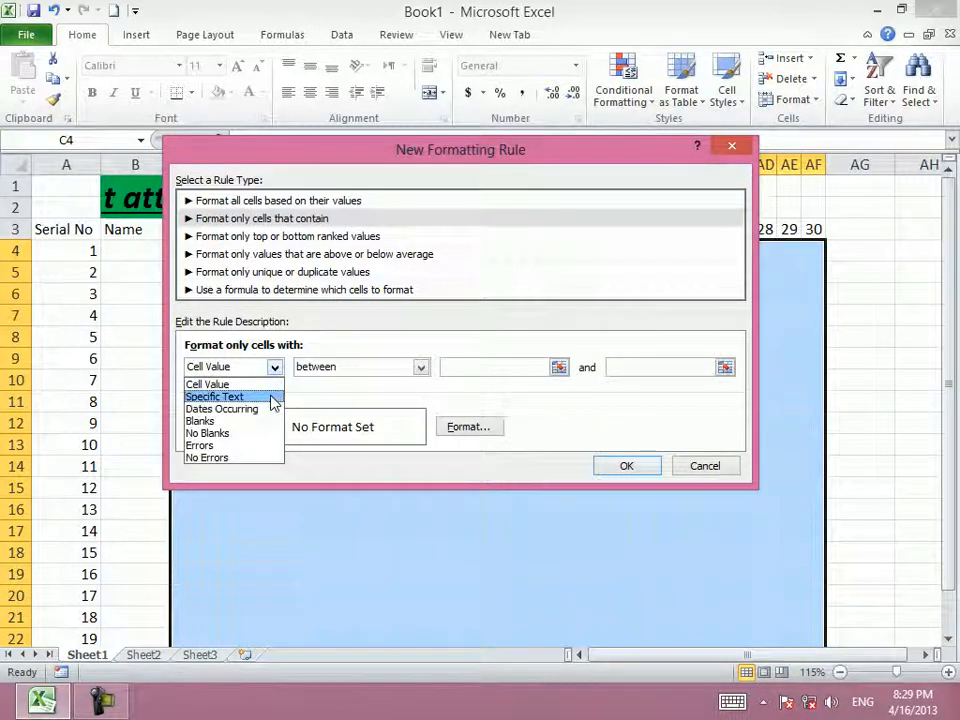
left_click(246, 217)
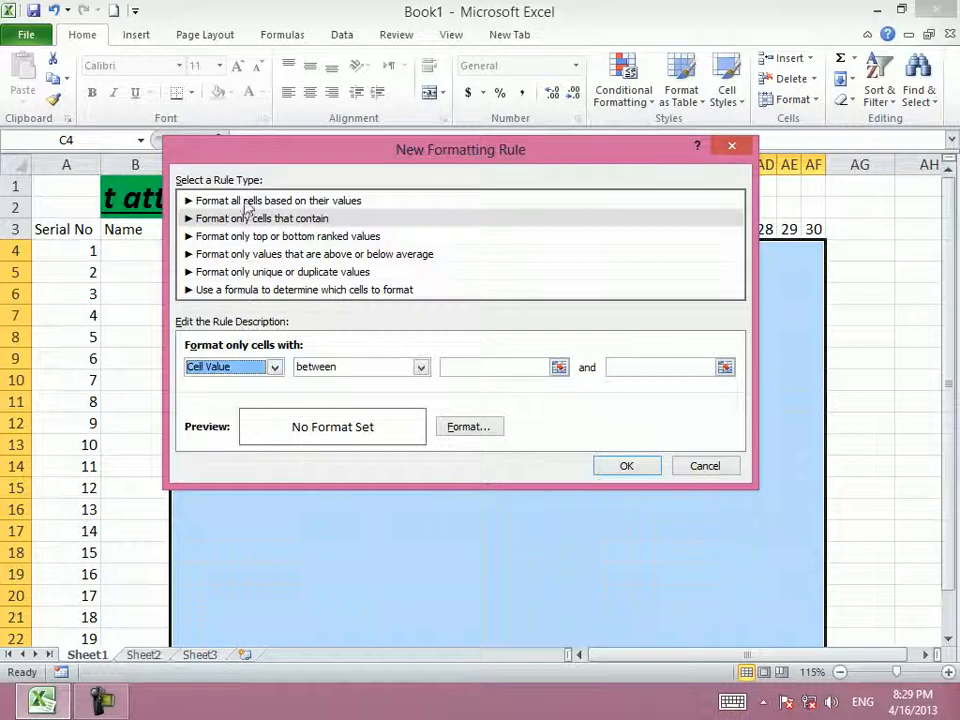
left_click(199, 200)
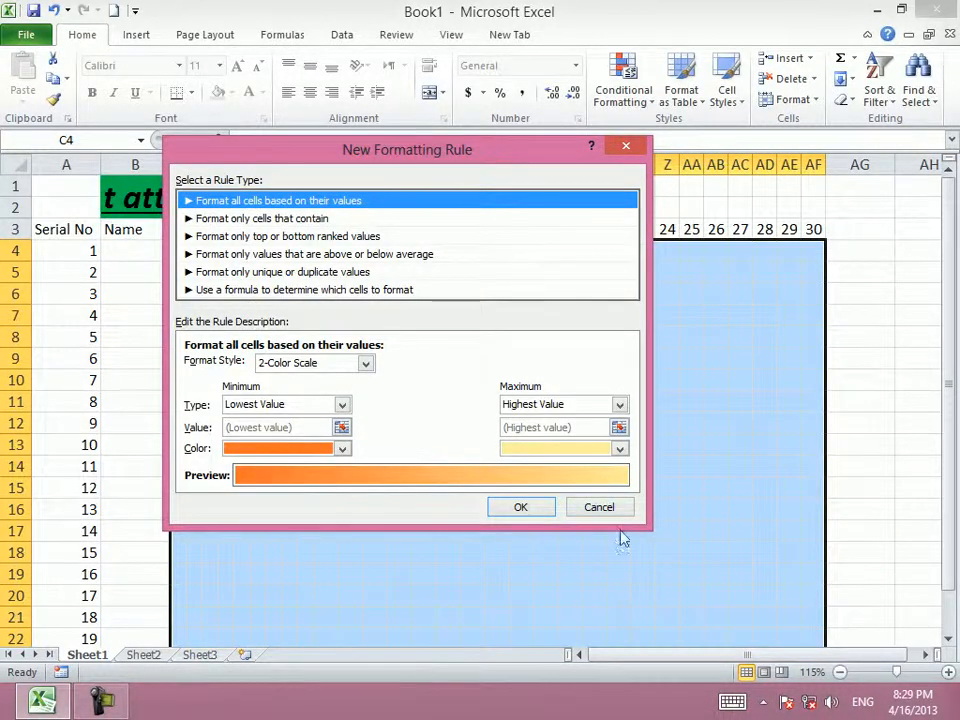
left_click(599, 507)
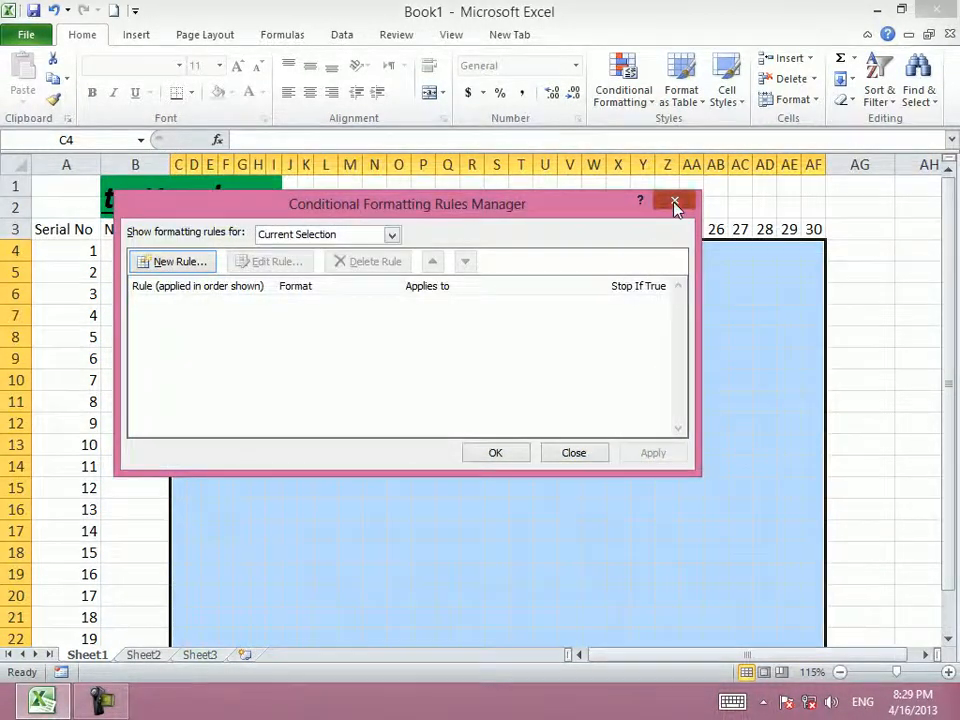
left_click(675, 204)
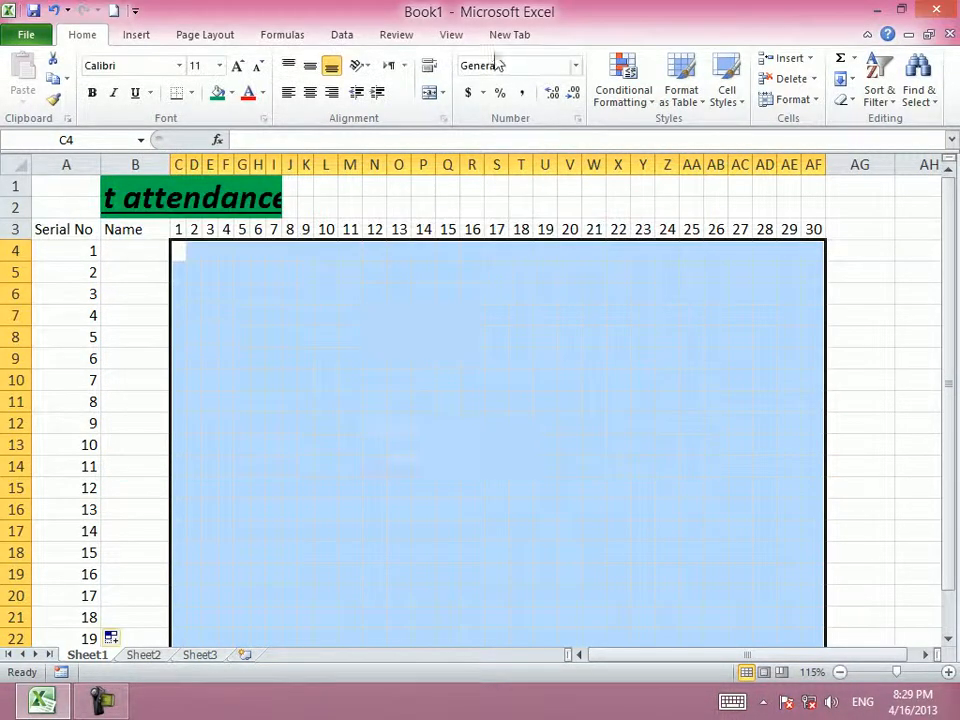
Step: Add a Text that Contains highlight rule to the selected cells that formats the text p in green Bold Italic
left_click(649, 104)
mouse_move(692, 168)
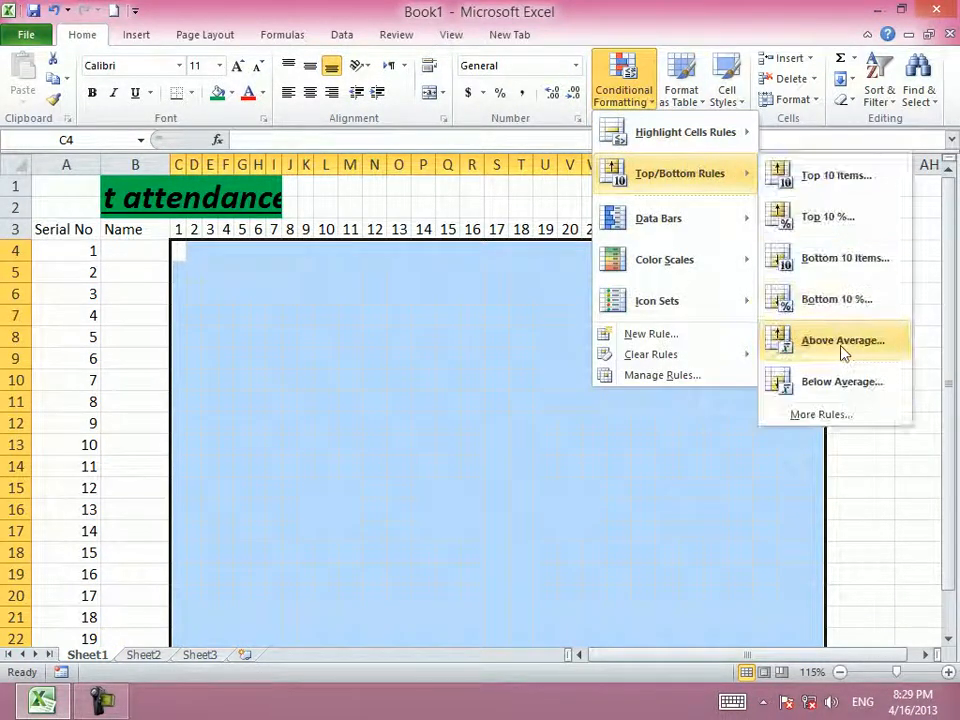
mouse_move(697, 131)
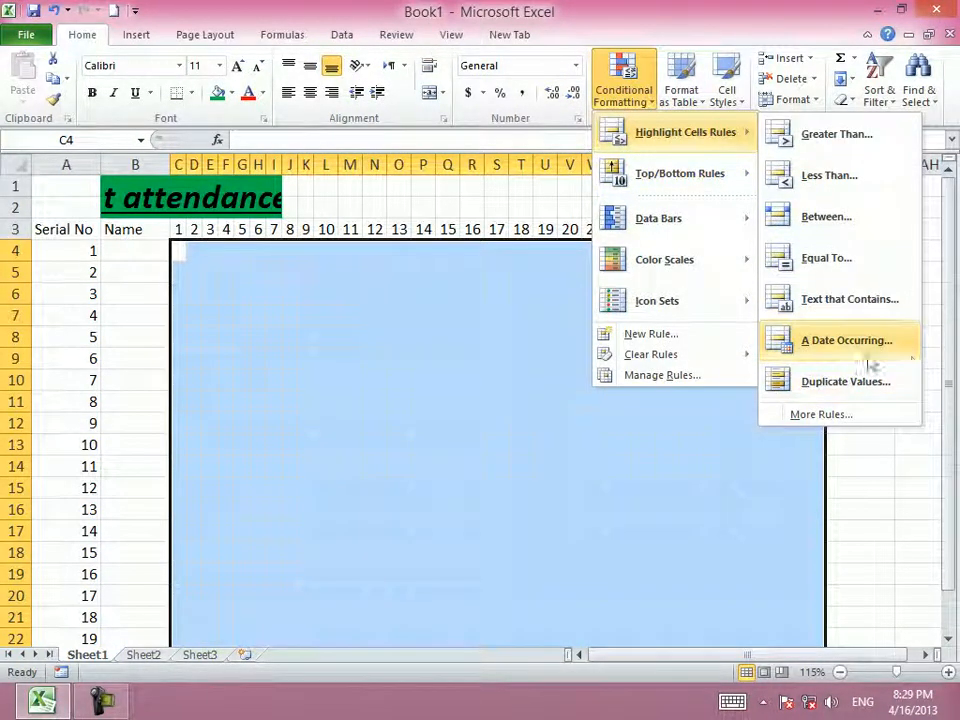
left_click(850, 299)
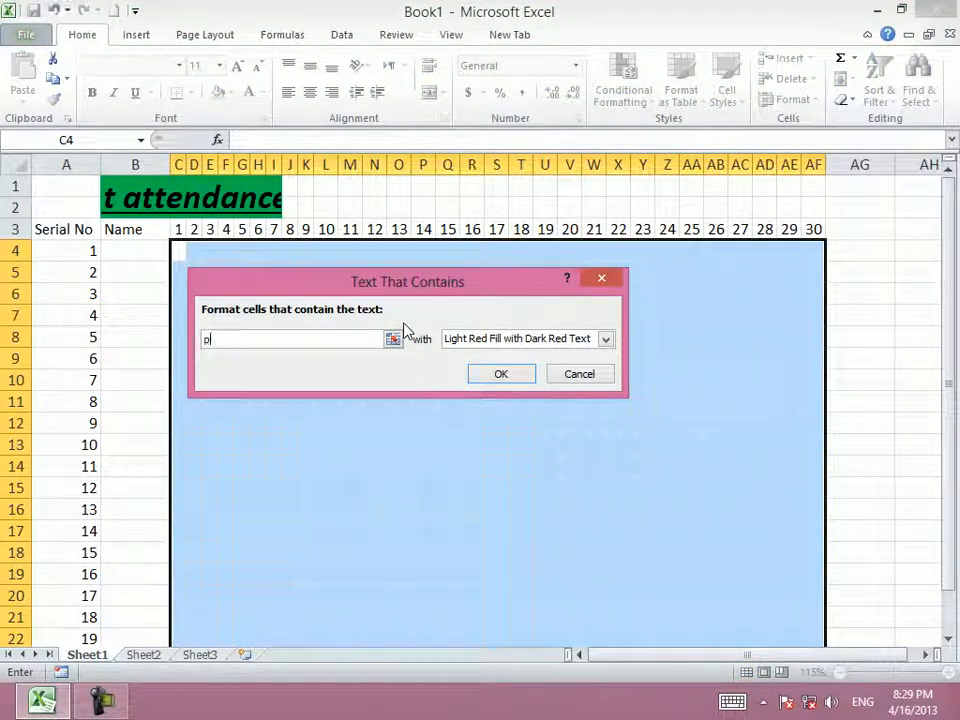
left_click(605, 340)
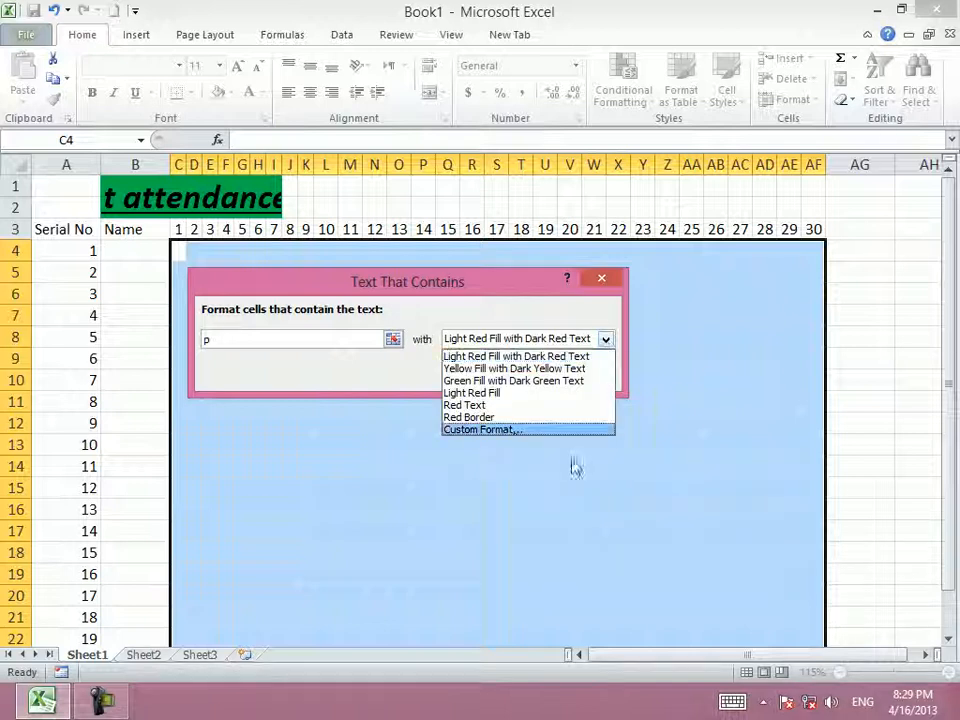
left_click(516, 432)
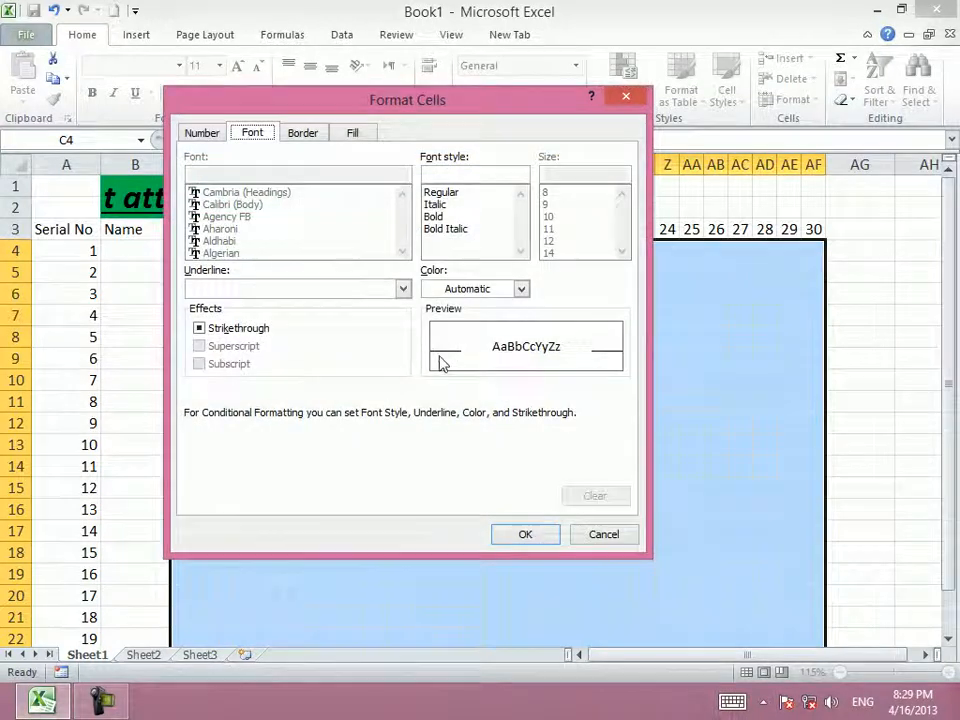
left_click(495, 295)
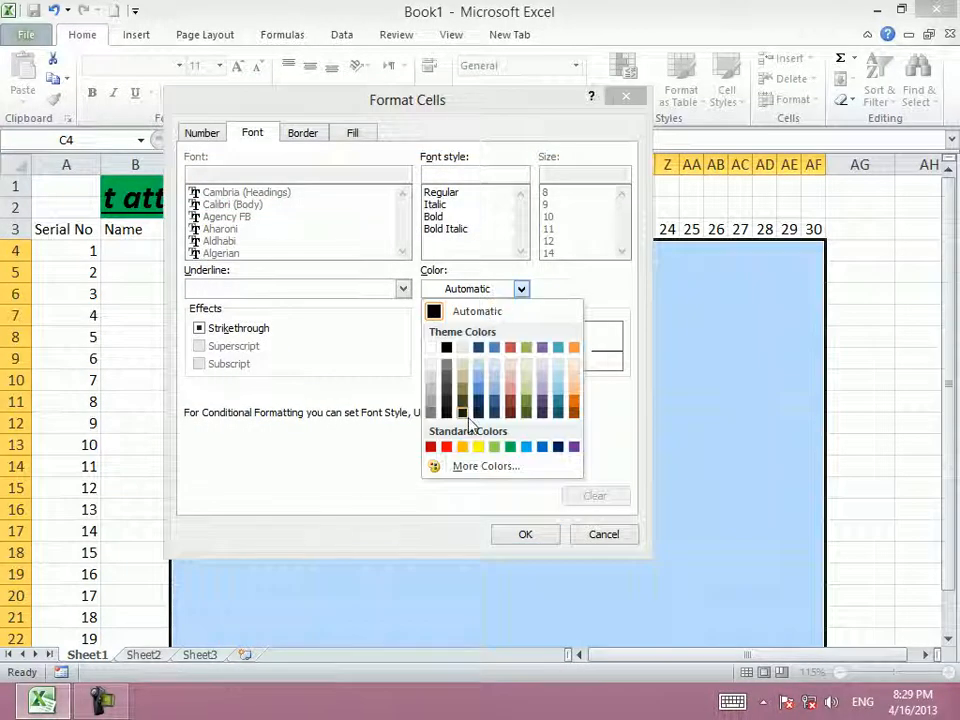
left_click(510, 446)
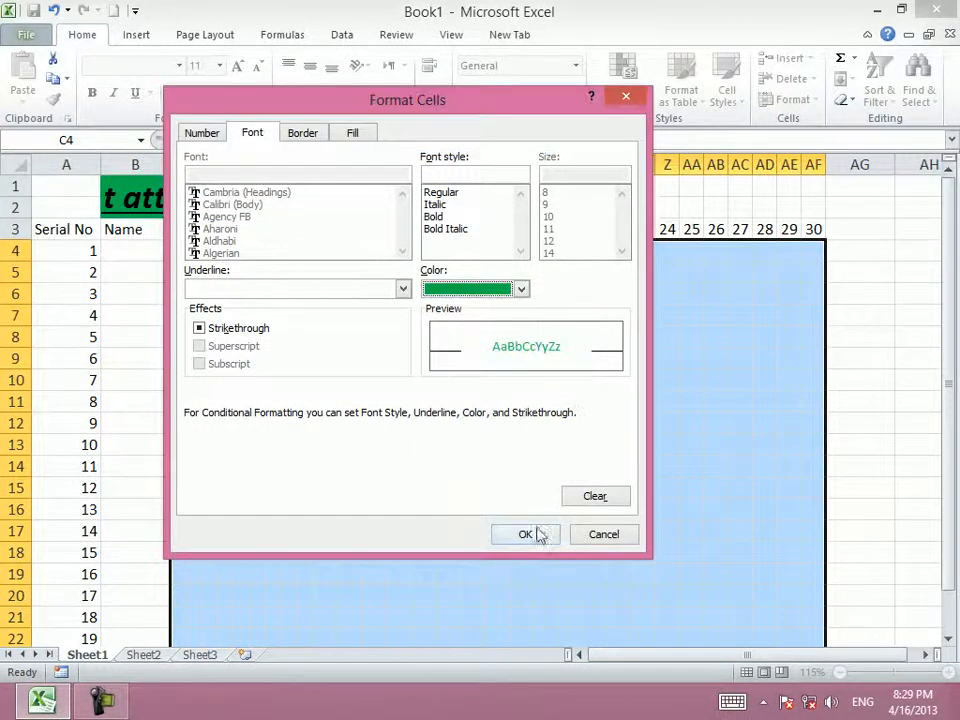
left_click(450, 229)
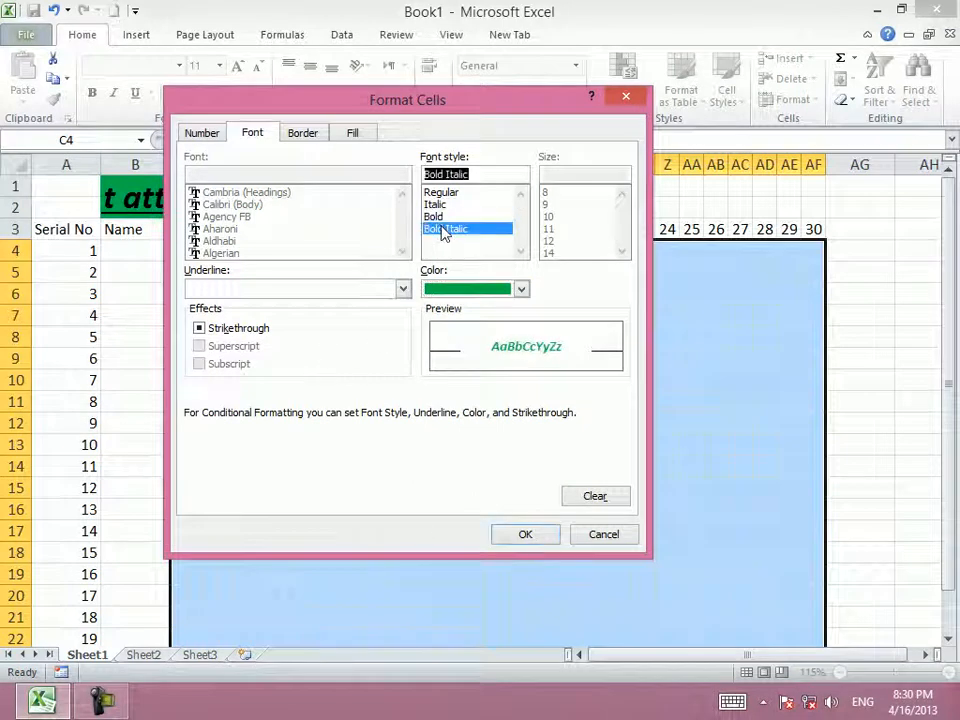
left_click(525, 536)
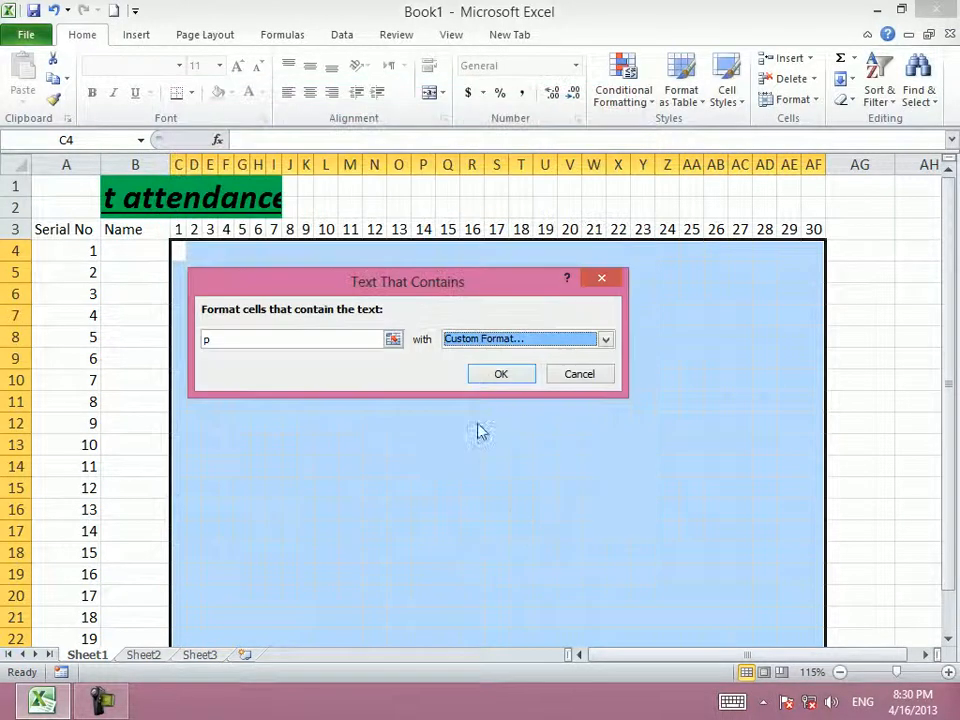
left_click(499, 374)
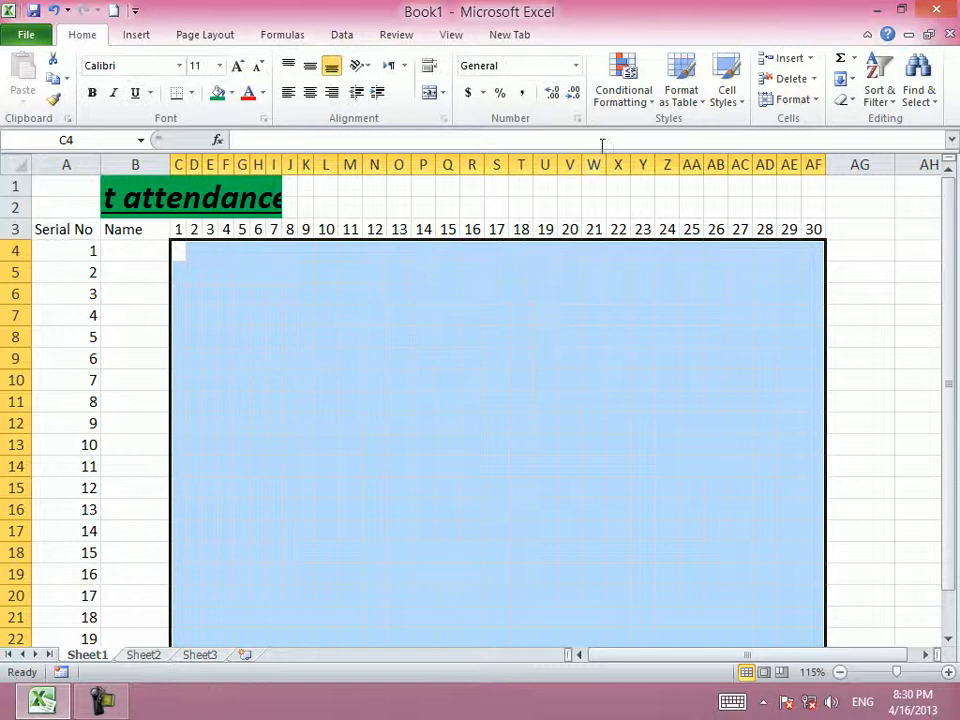
Step: Add a Text that Contains highlight rule to the selected cells that formats the text A with a red font
left_click(640, 100)
mouse_move(727, 141)
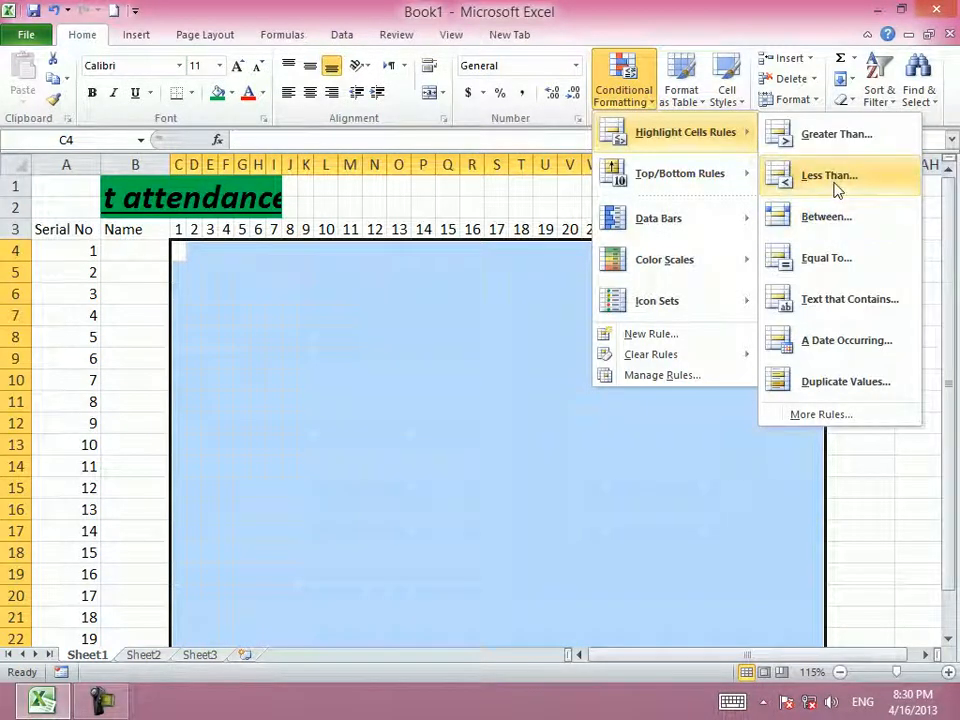
left_click(861, 317)
type("A")
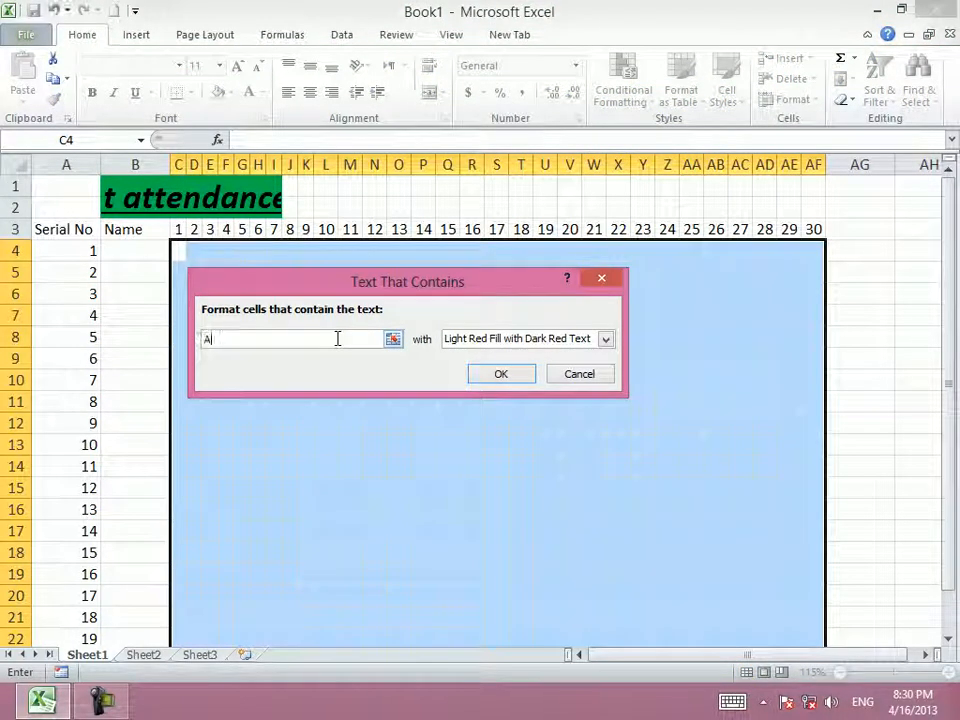
left_click(556, 342)
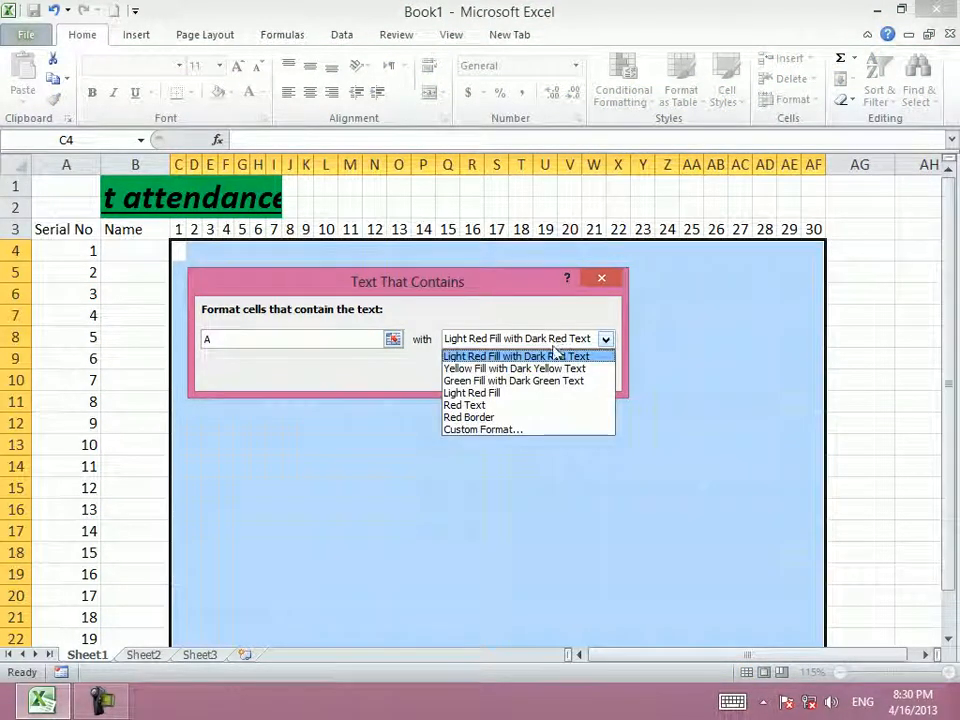
left_click(514, 430)
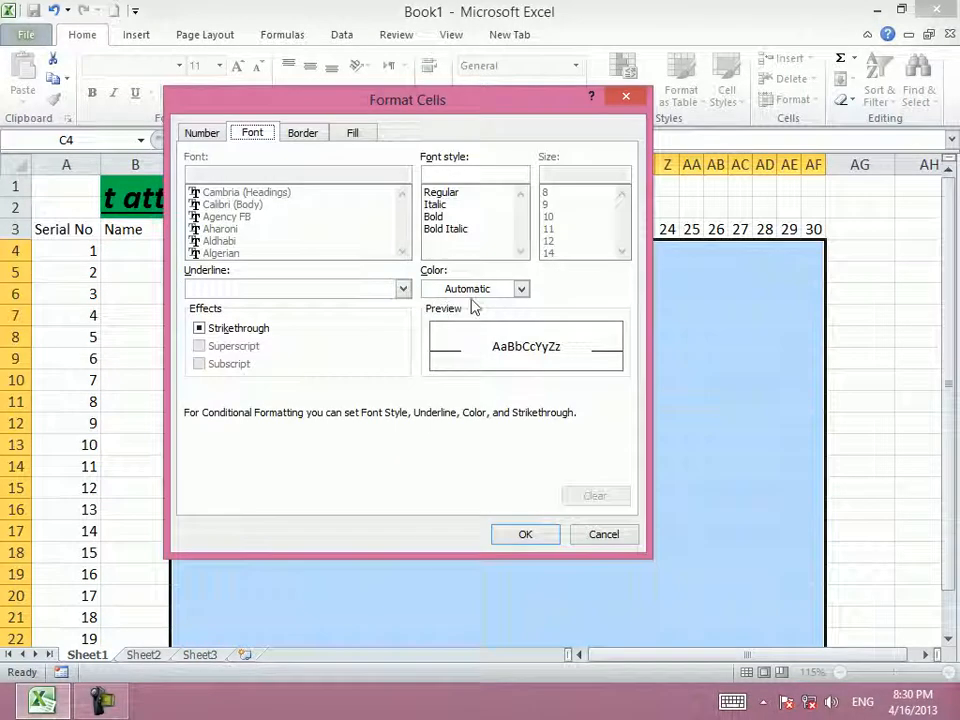
left_click(470, 292)
left_click(446, 446)
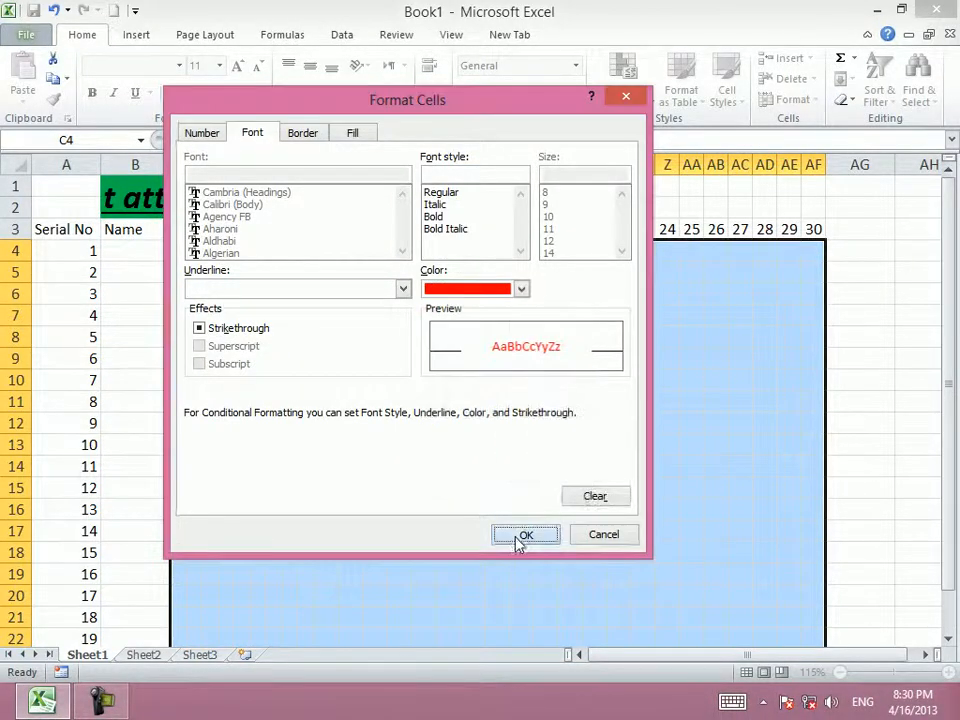
left_click(525, 534)
left_click(508, 382)
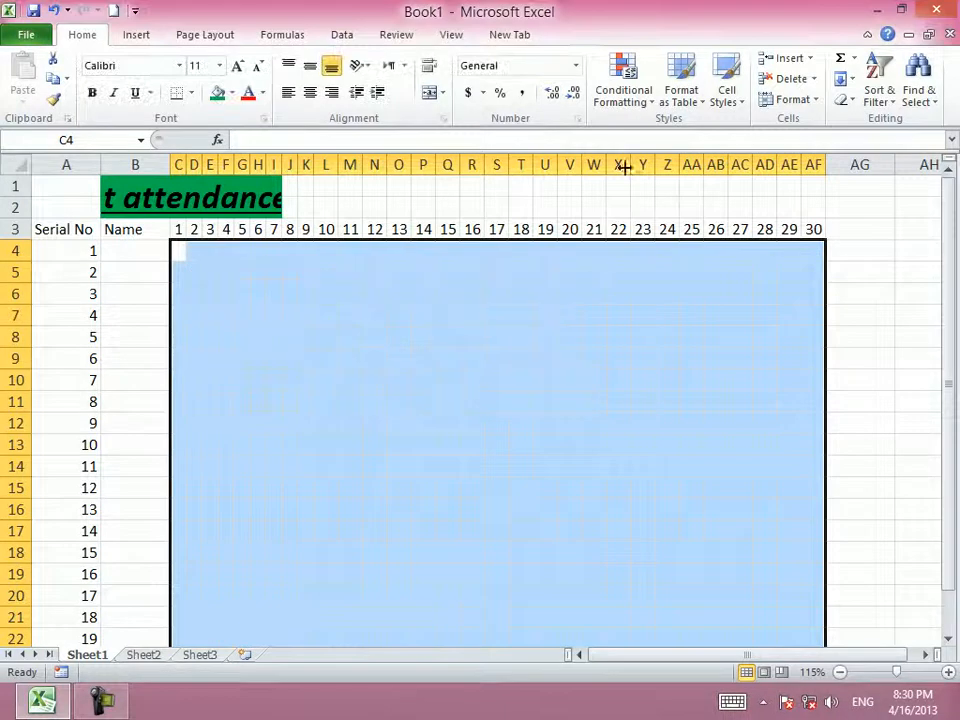
Step: Add a Text that Contains highlight rule to the selected cells that formats the text l with a light blue font
left_click(626, 101)
mouse_move(680, 133)
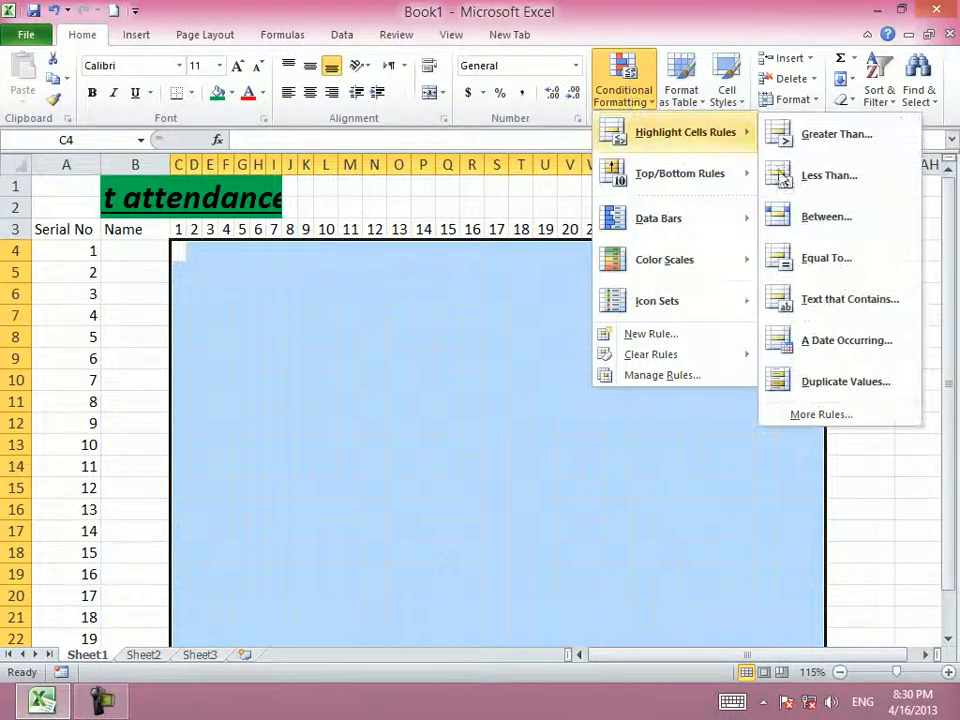
left_click(838, 310)
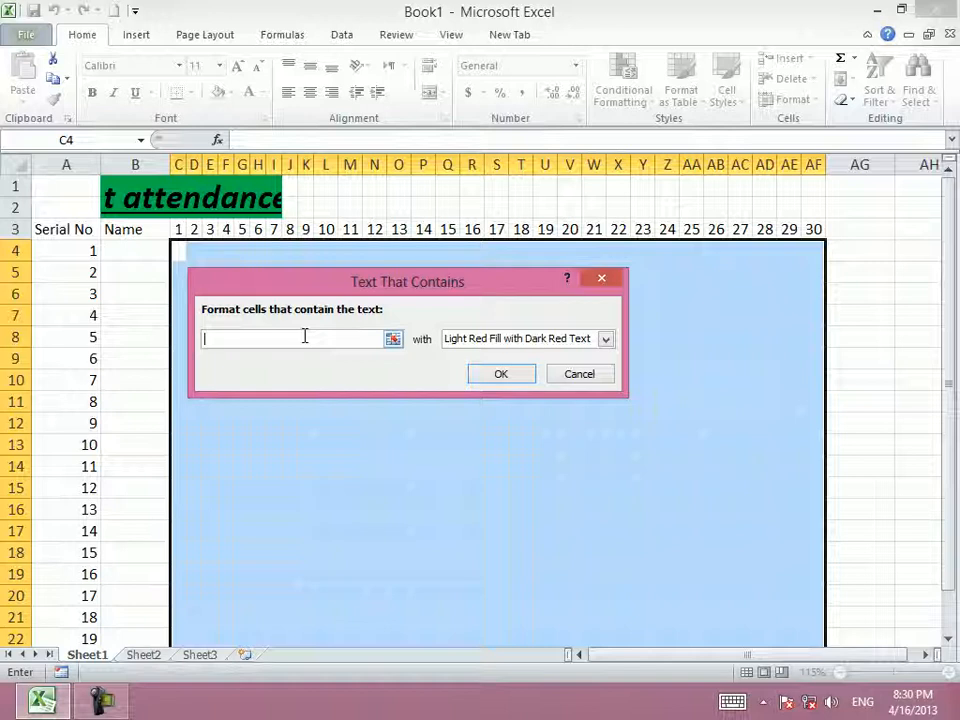
type("l")
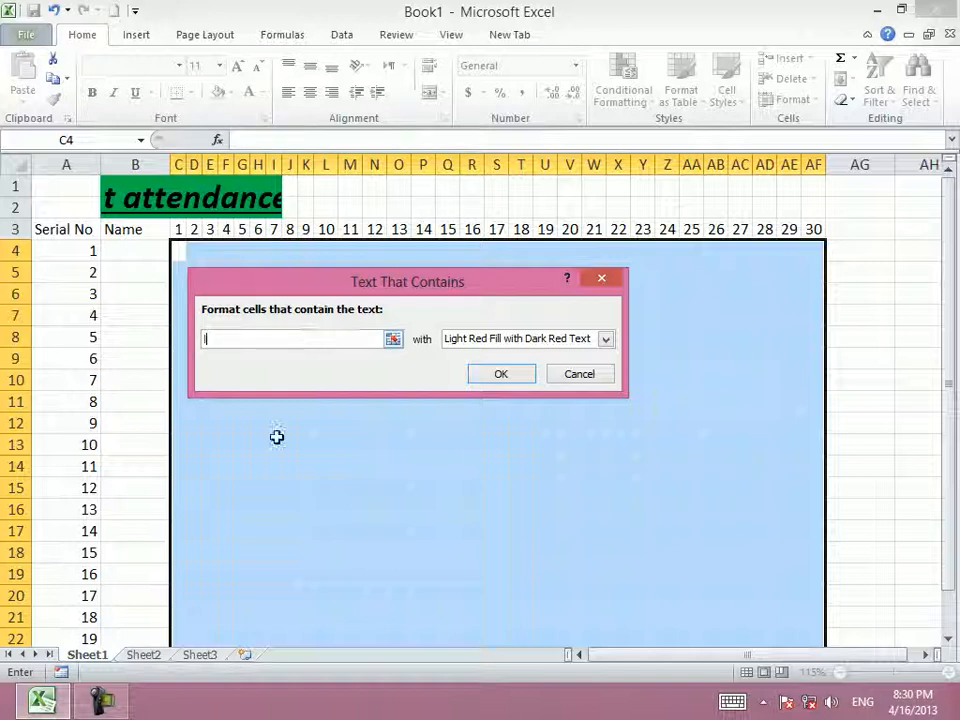
left_click(500, 338)
left_click(482, 430)
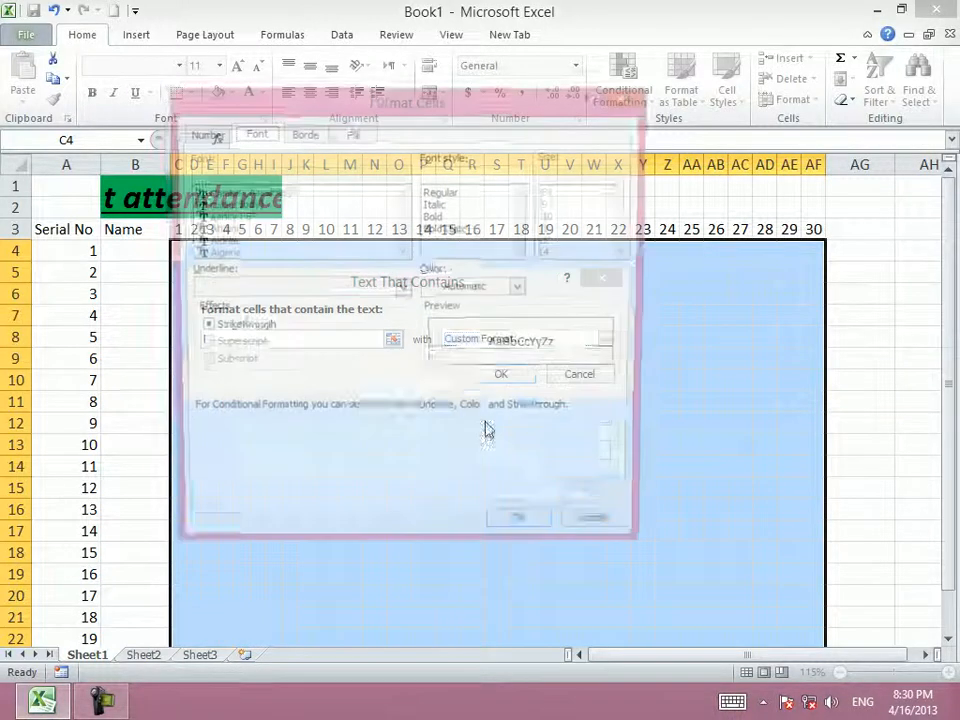
left_click(519, 288)
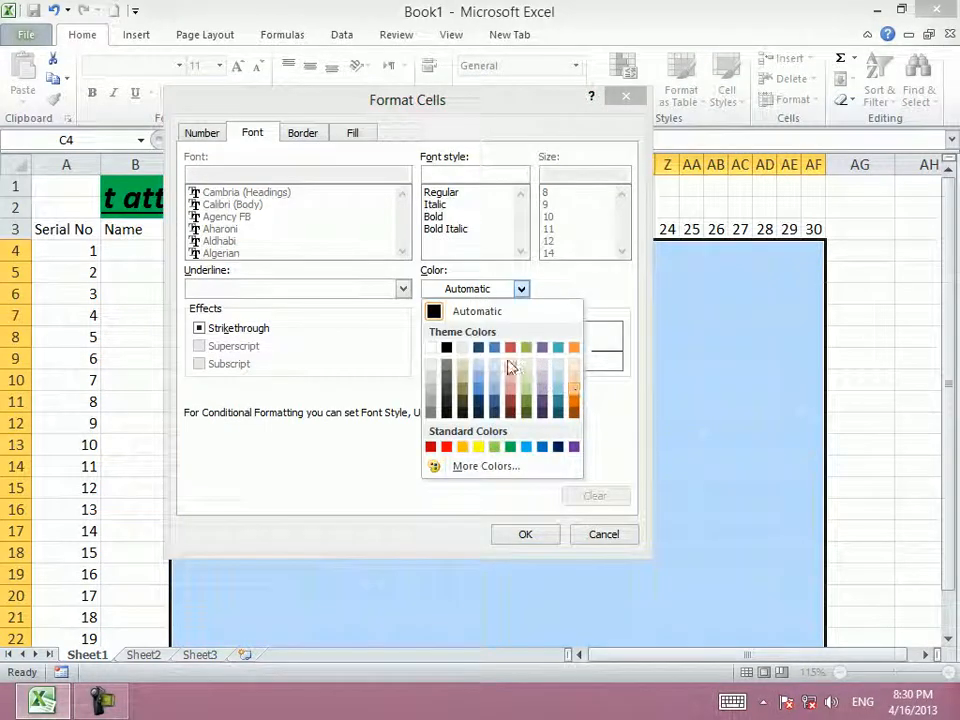
left_click(527, 446)
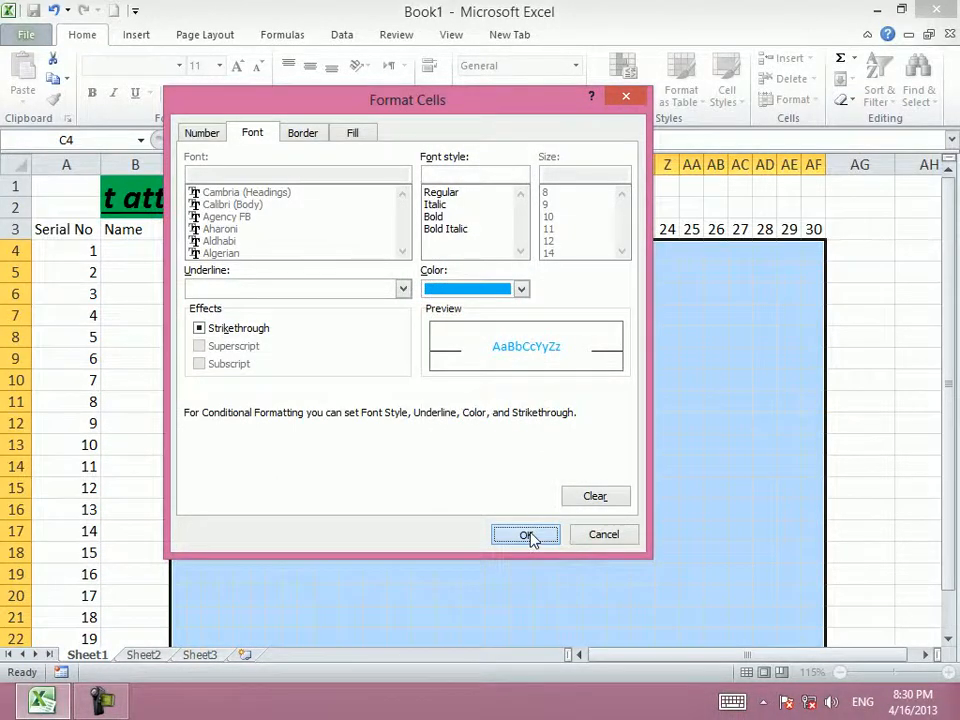
left_click(527, 535)
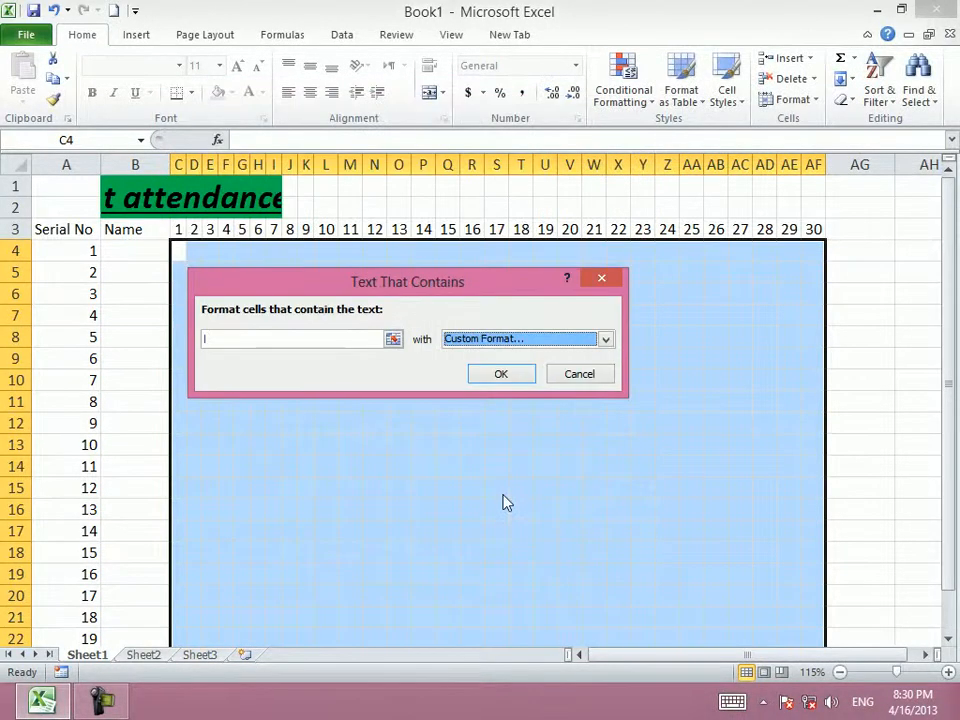
left_click(484, 380)
left_click(289, 346)
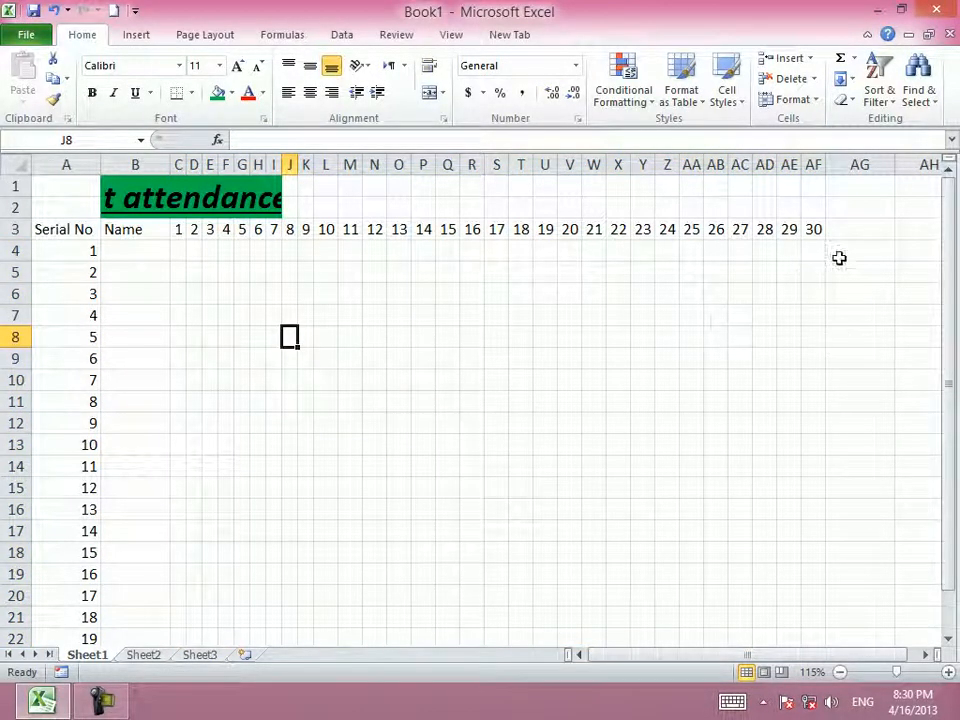
Step: Merge and center the Student attendance sheet title across B1 to AC2 and increase its font size to 28
left_click(852, 207)
left_click_drag(162, 216, 591, 197)
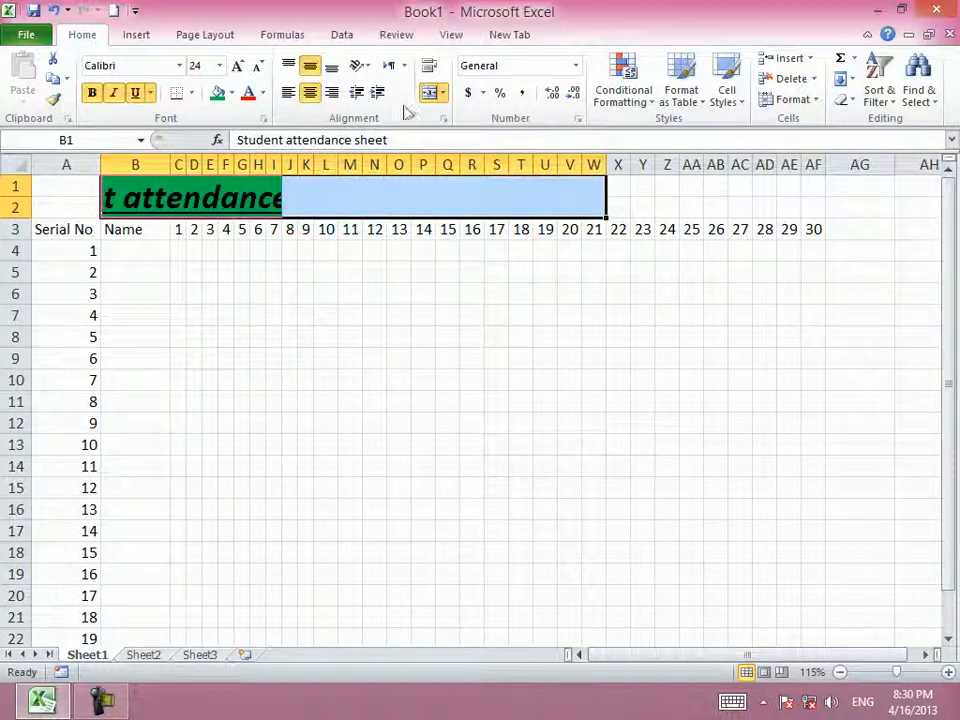
left_click(430, 92)
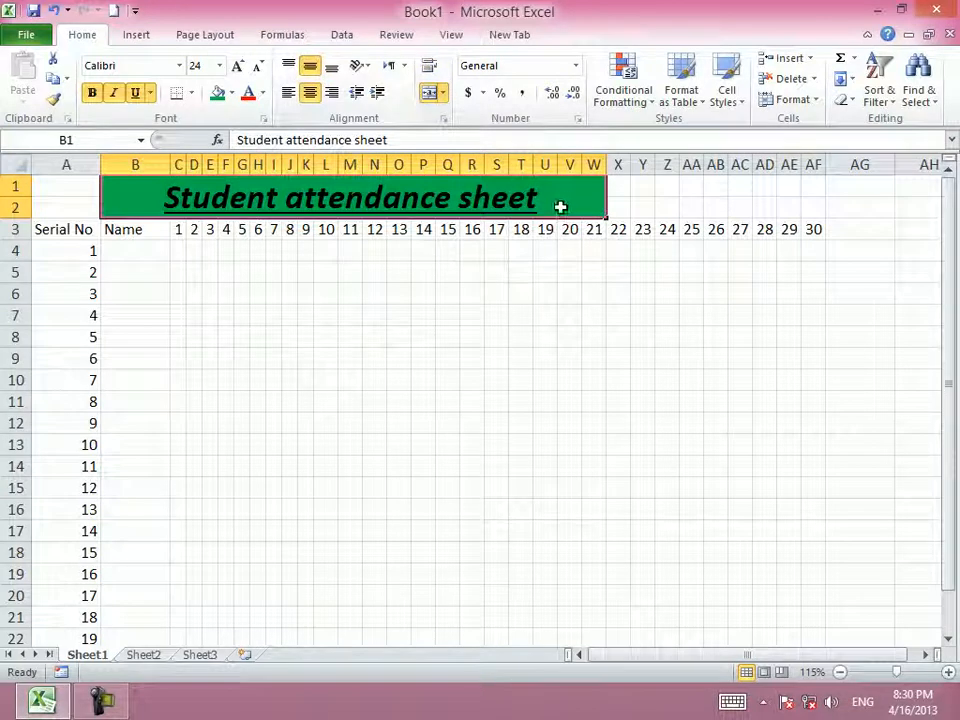
left_click_drag(614, 194, 735, 189)
left_click(432, 94)
left_click(433, 96)
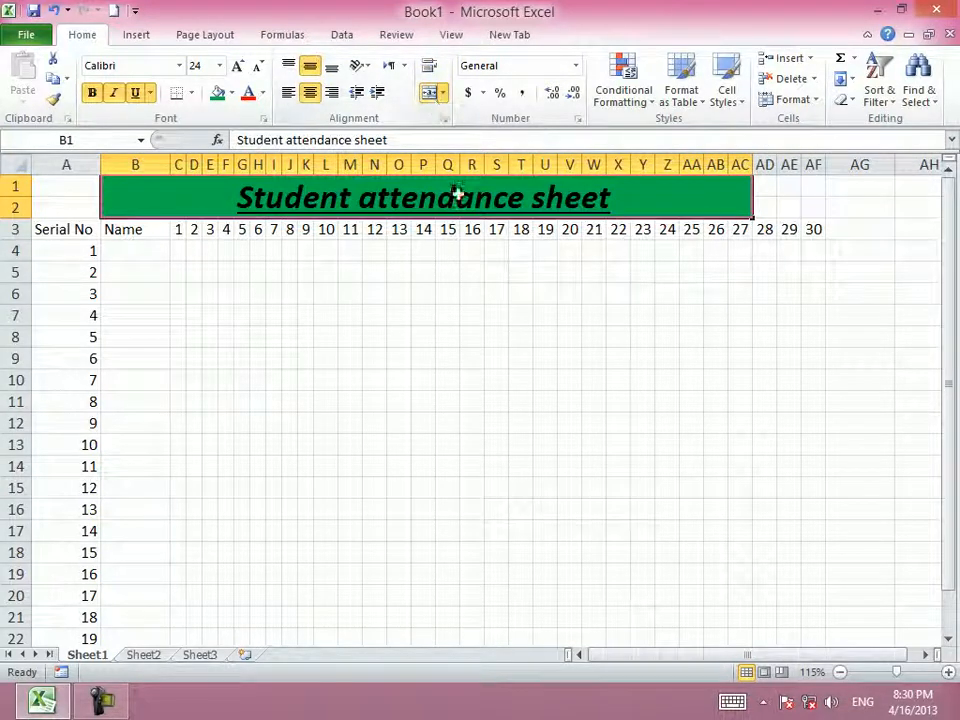
left_click(238, 68)
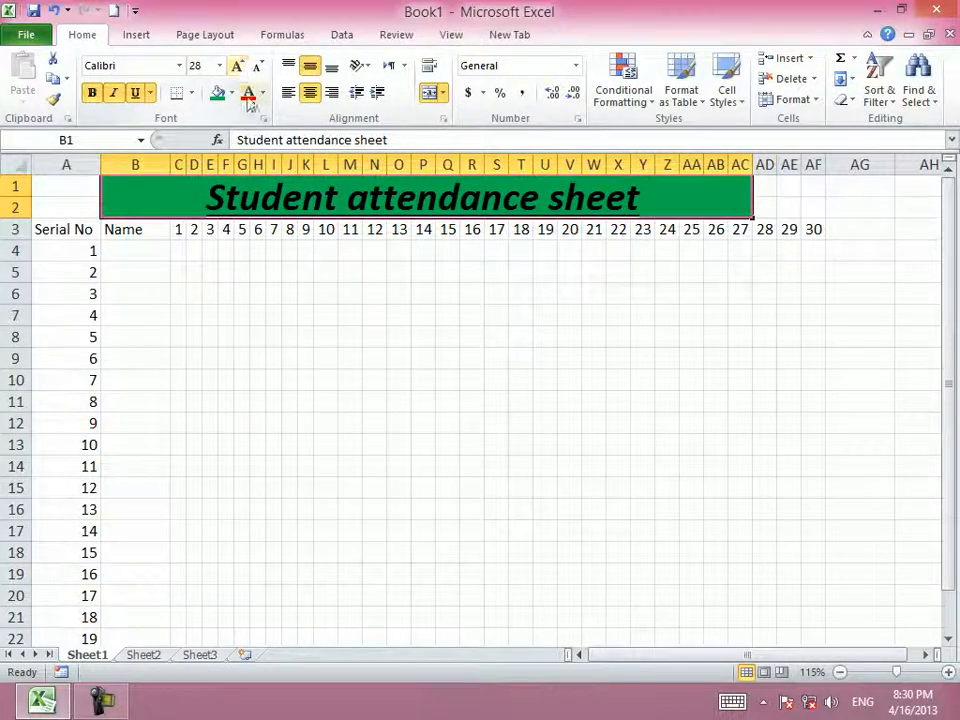
left_click(349, 313)
left_click(563, 270)
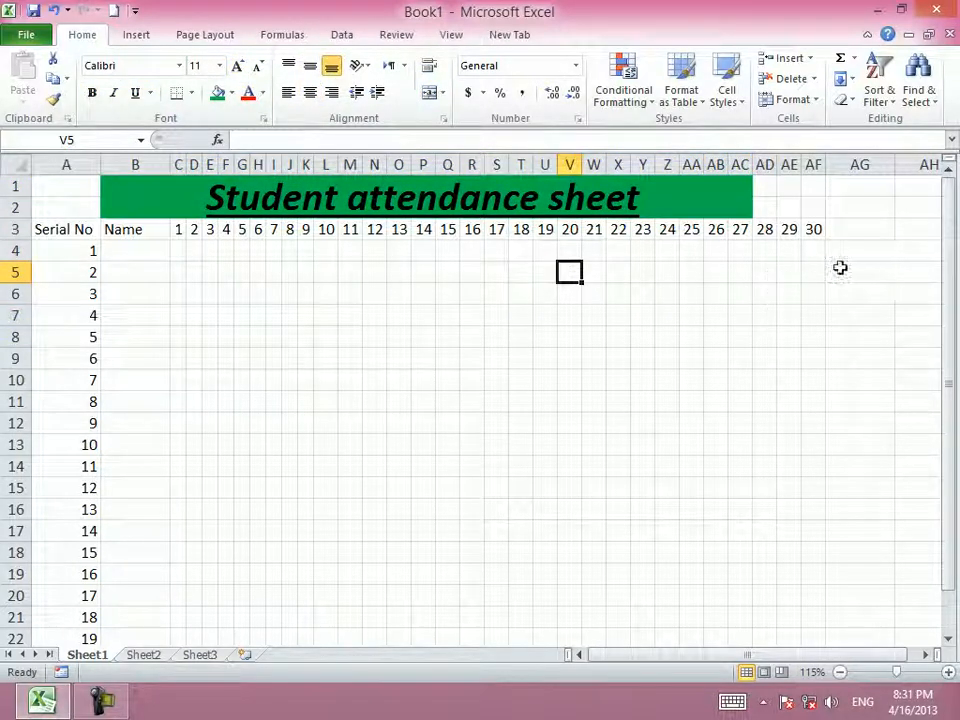
Step: Enter the summary headers Total days in AG3 and T A/days in AH3, beside day column 30
left_click(864, 234)
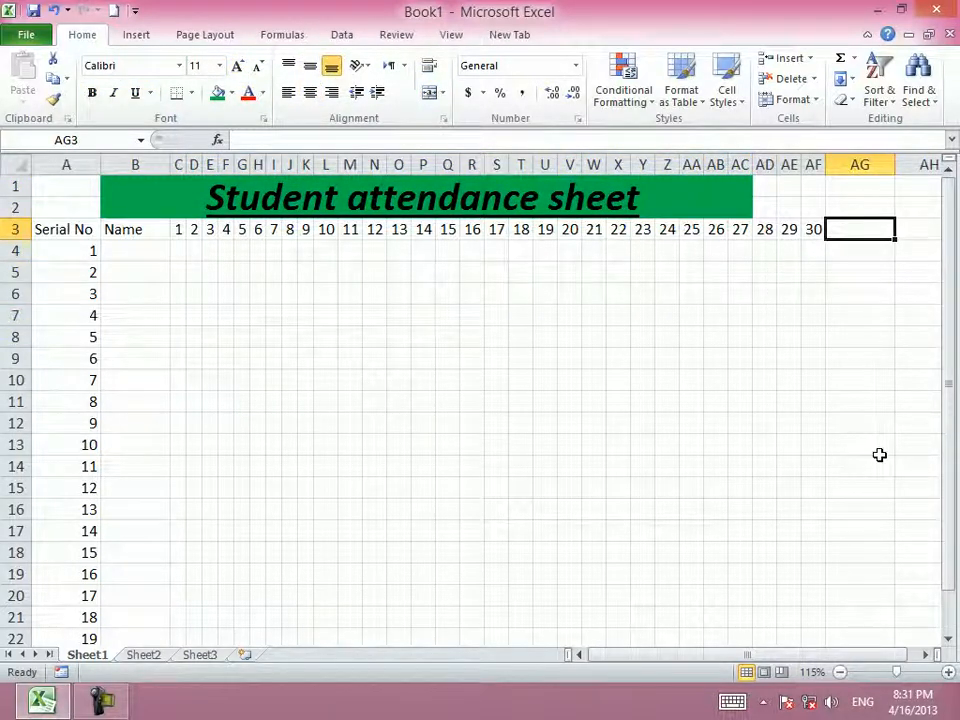
type("Total days")
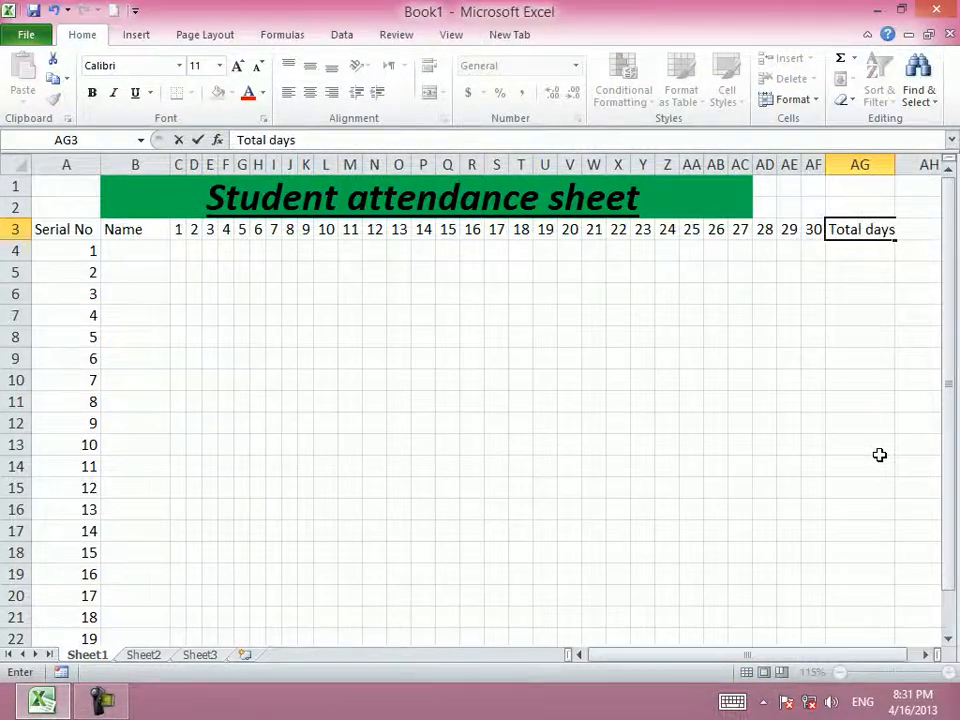
key("Tab")
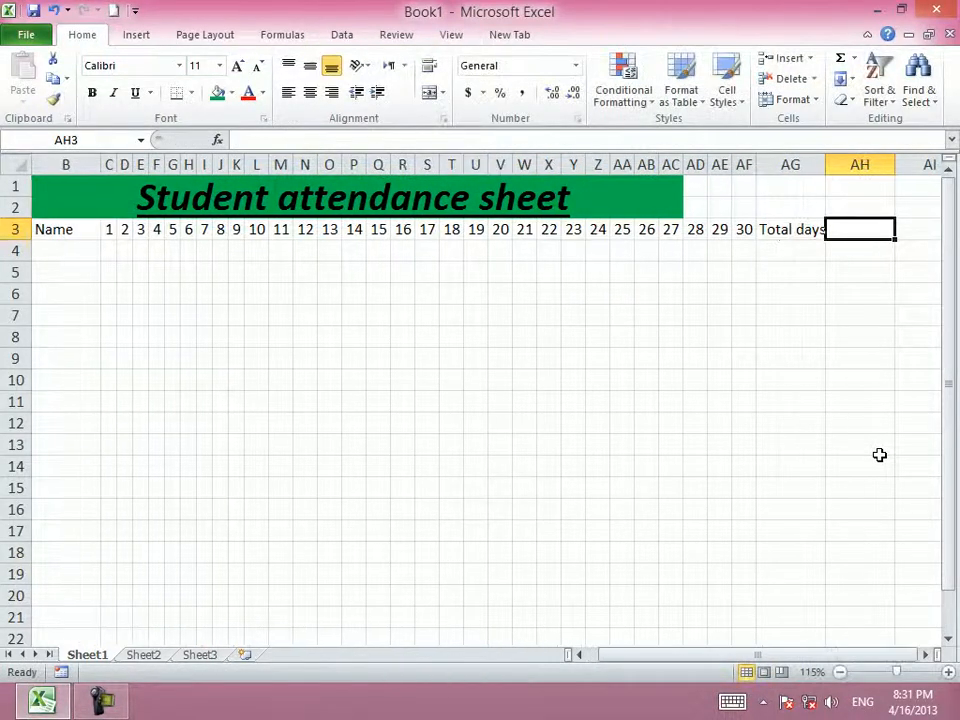
type("T")
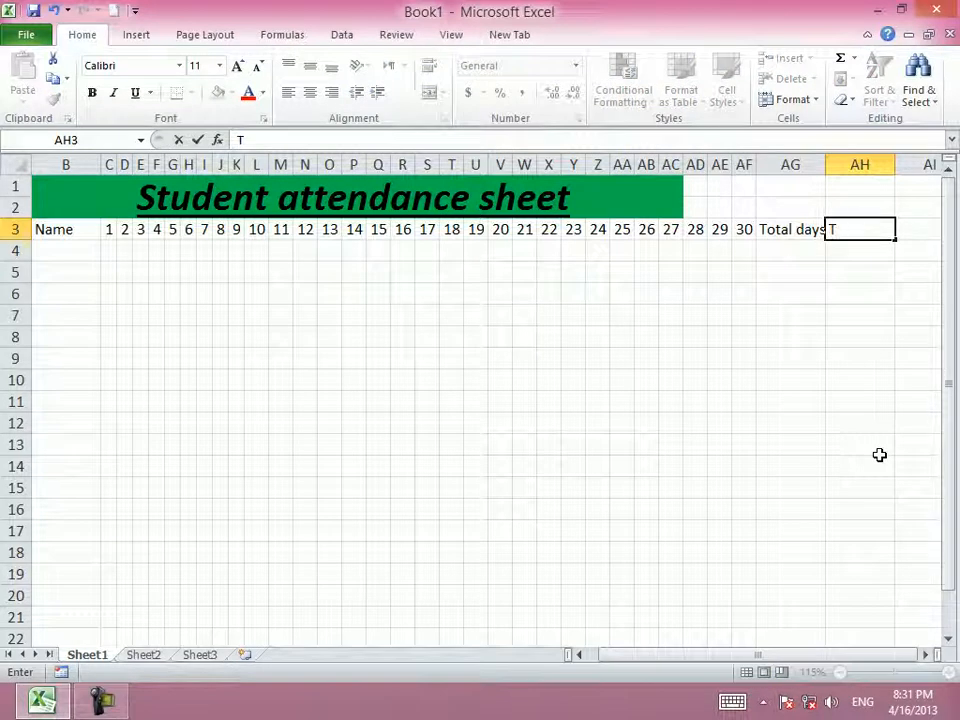
type("A/days")
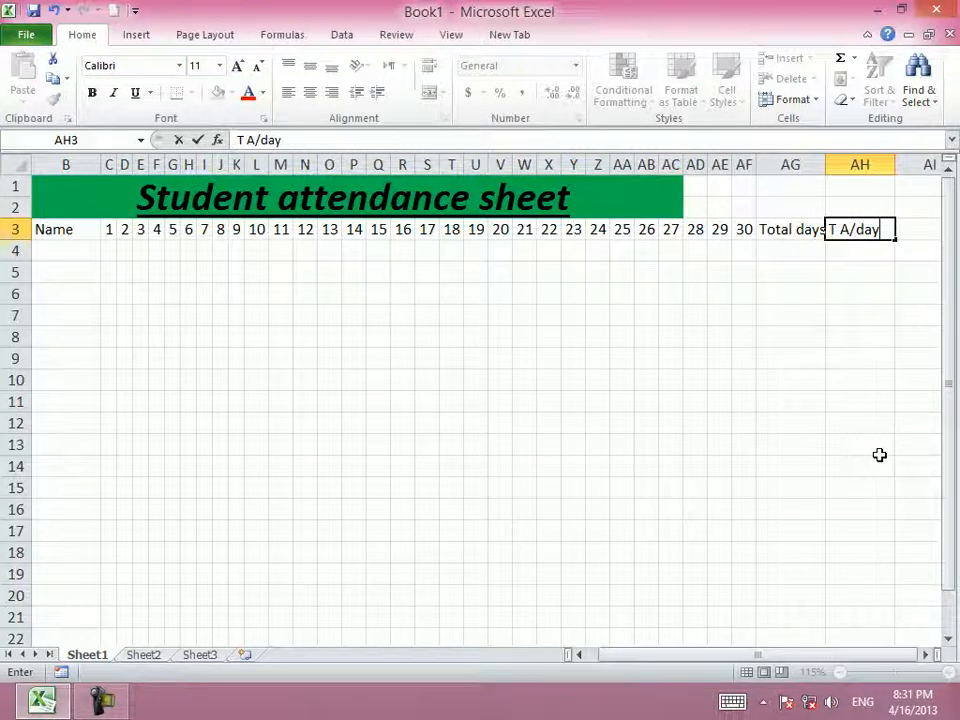
key("Tab")
Step: Enter the summary headers T L/day in AI3 and T P/days in AJ3
type("To")
key("BackSpace")
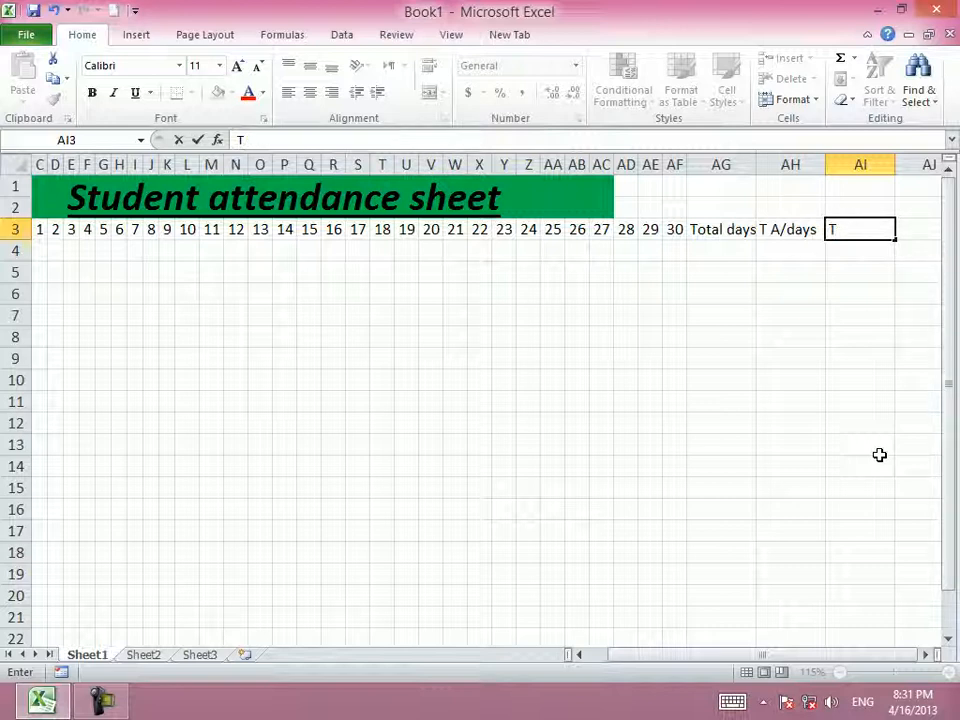
type("L/day")
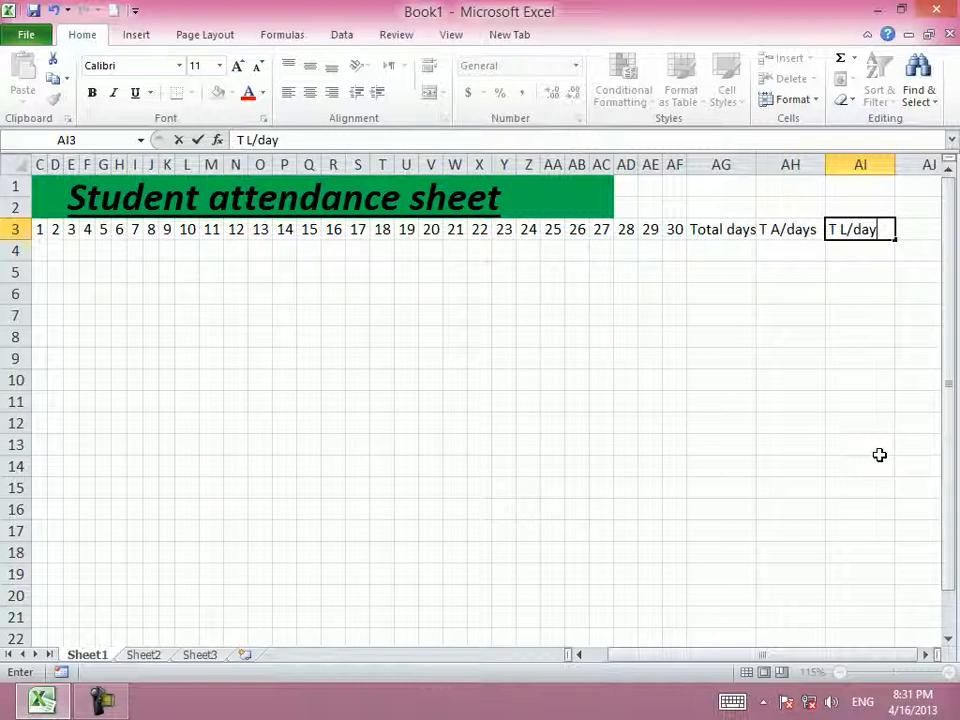
key("Return")
key("Left")
key("Up")
key("Down")
key("Up")
key("ctrl+c")
key("Right")
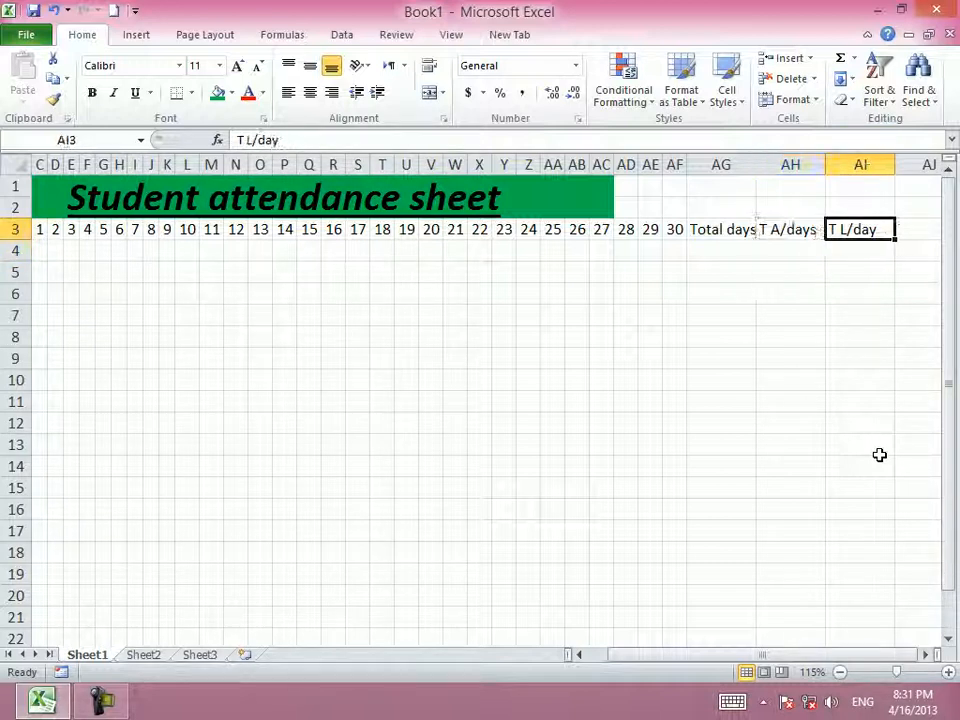
key("Right")
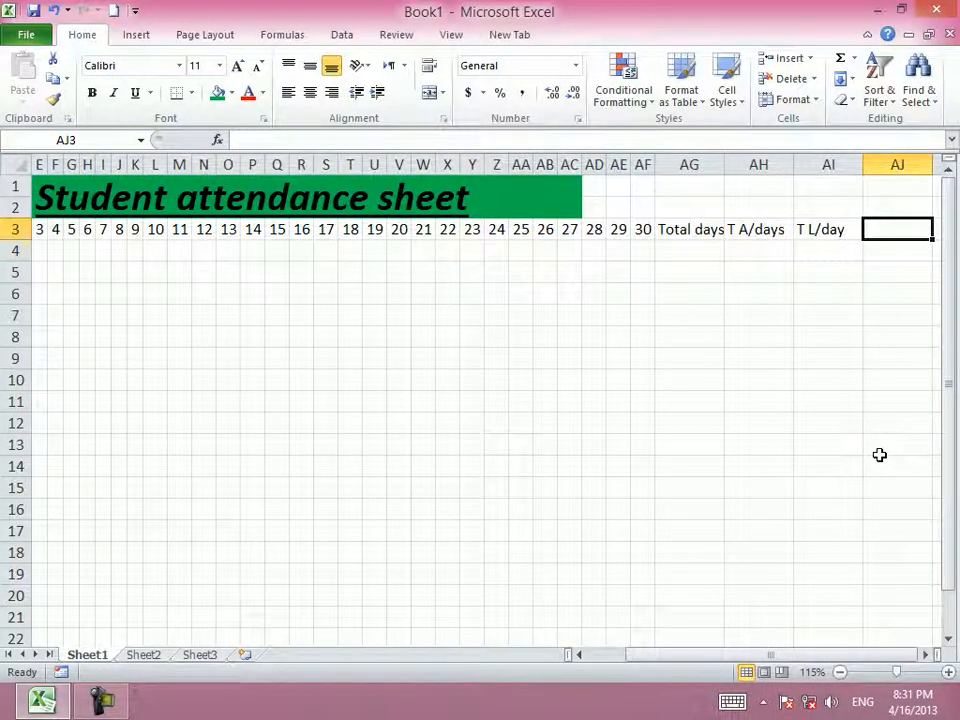
type("T")
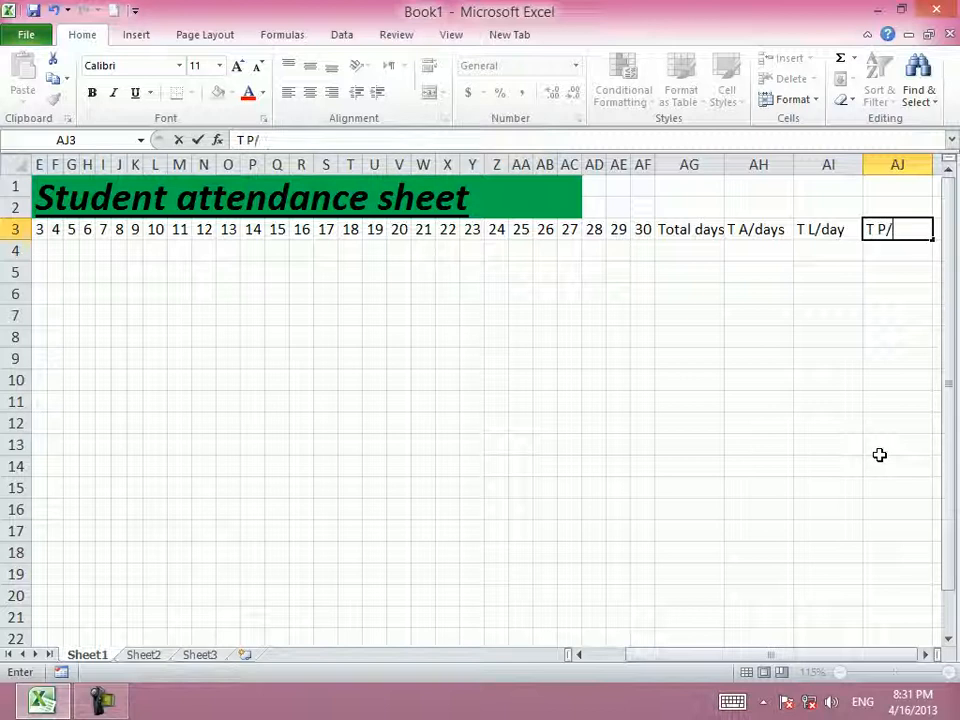
type("P/days")
key("Return")
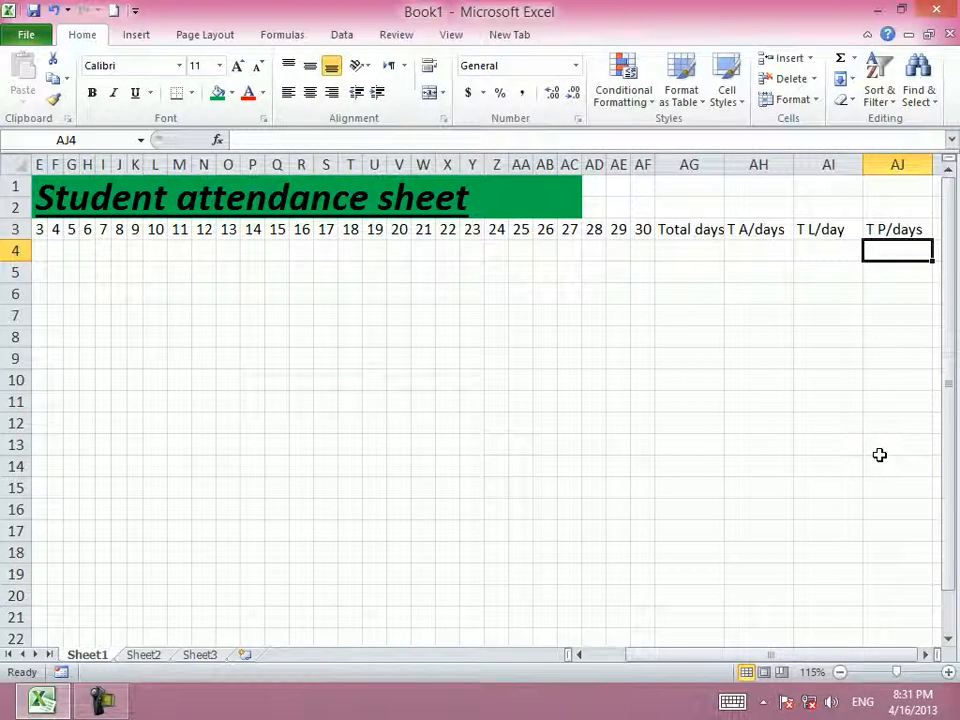
left_click(717, 290)
left_click(696, 228)
left_click(705, 252)
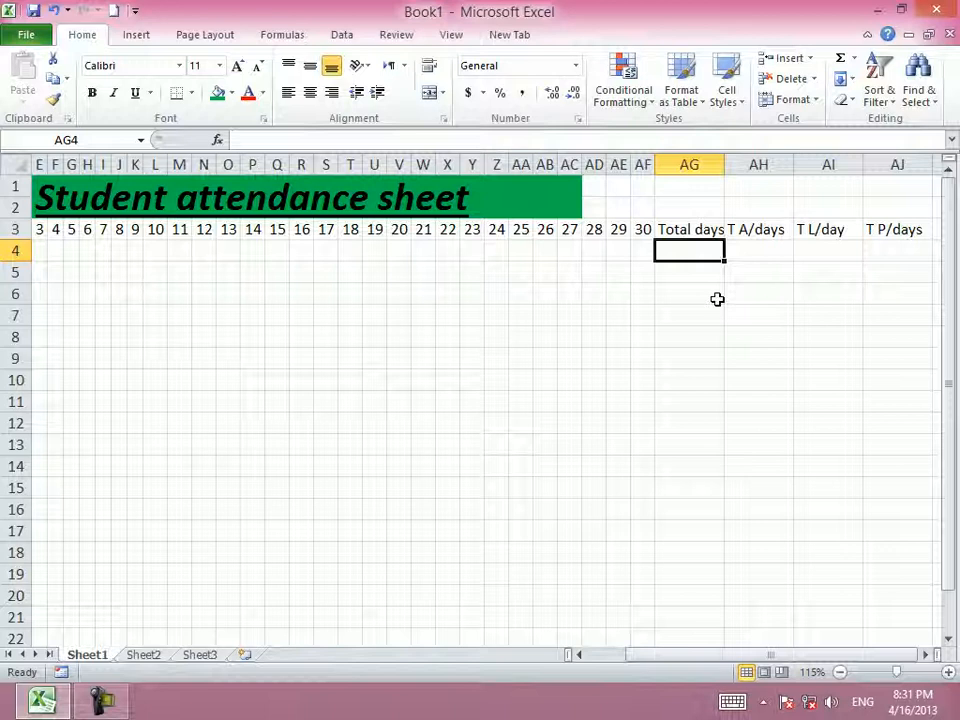
left_click_drag(769, 245, 888, 248)
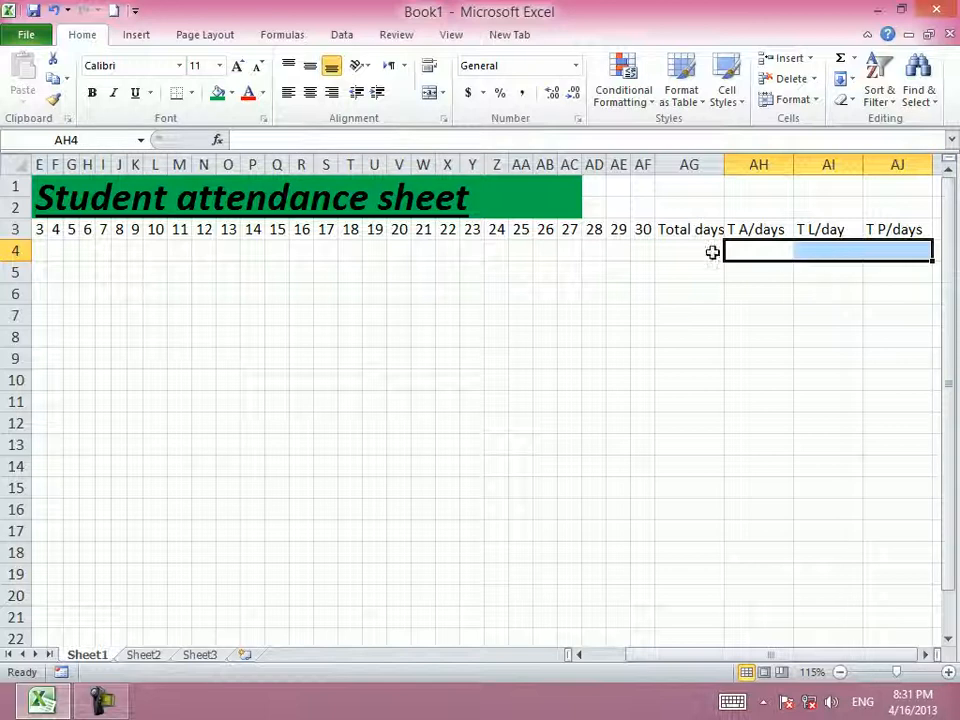
Step: Enter a COUNTA formula in AG4 under Total days that counts the filled day cells C4:AF4
left_click(696, 244)
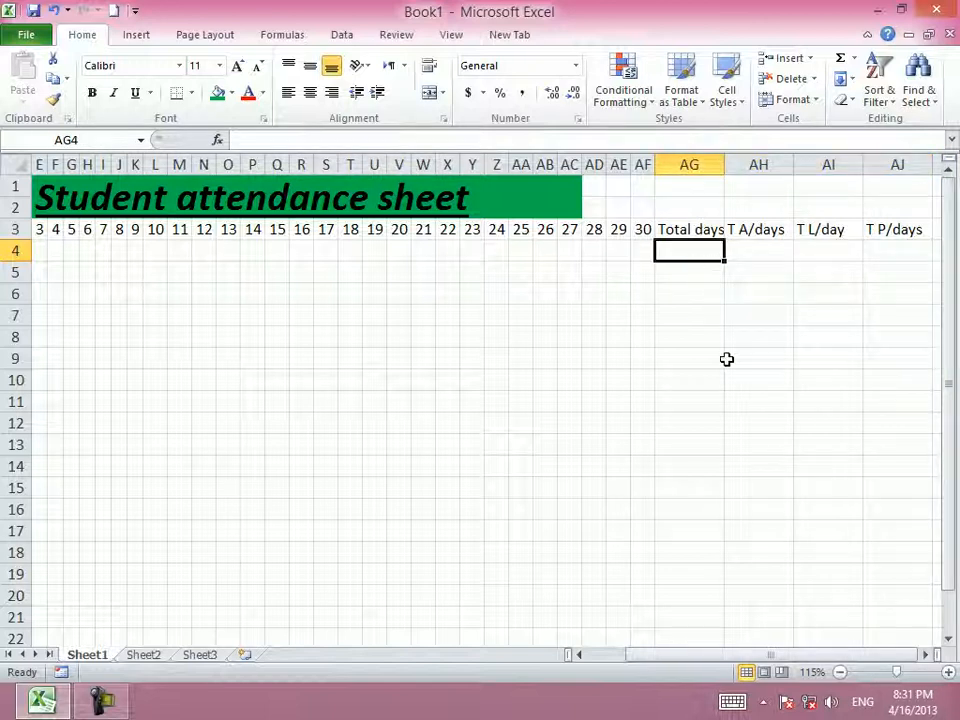
type("=c")
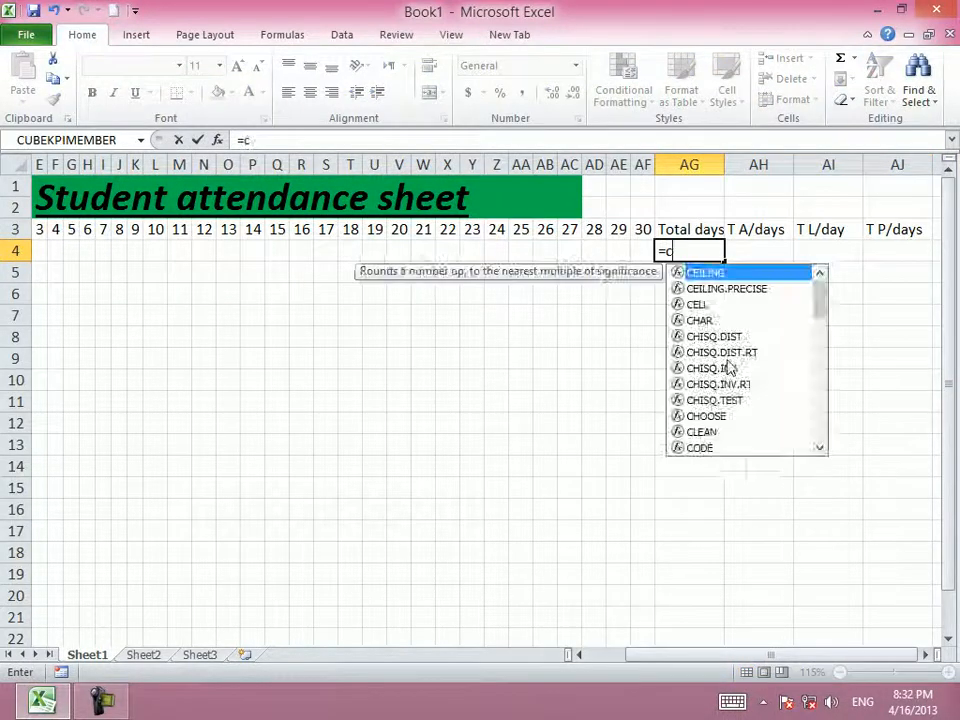
type("outnnt")
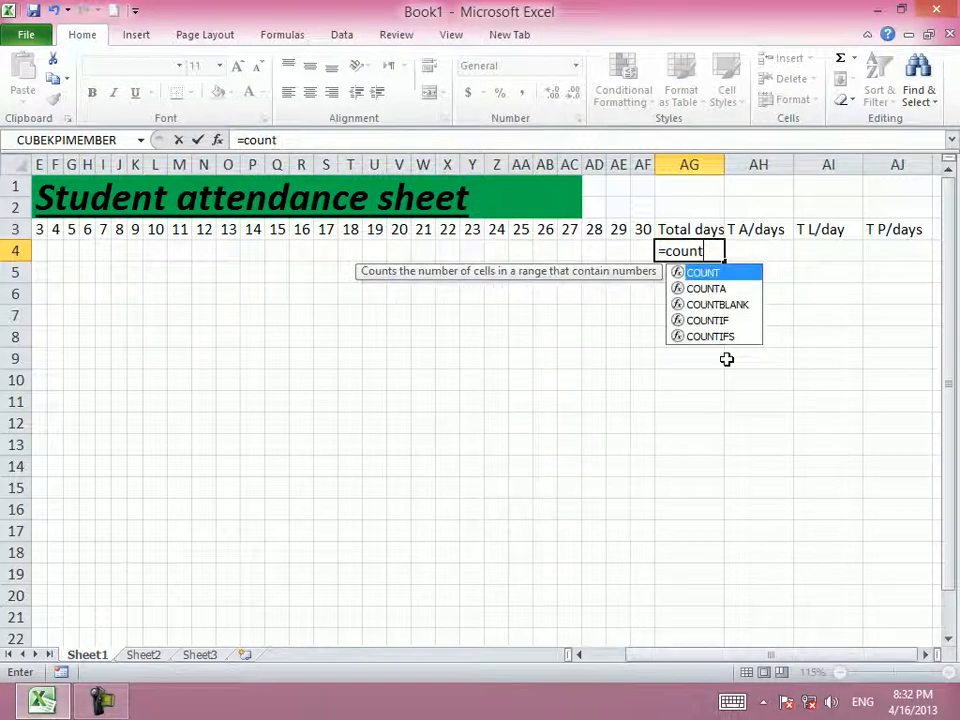
type("a(")
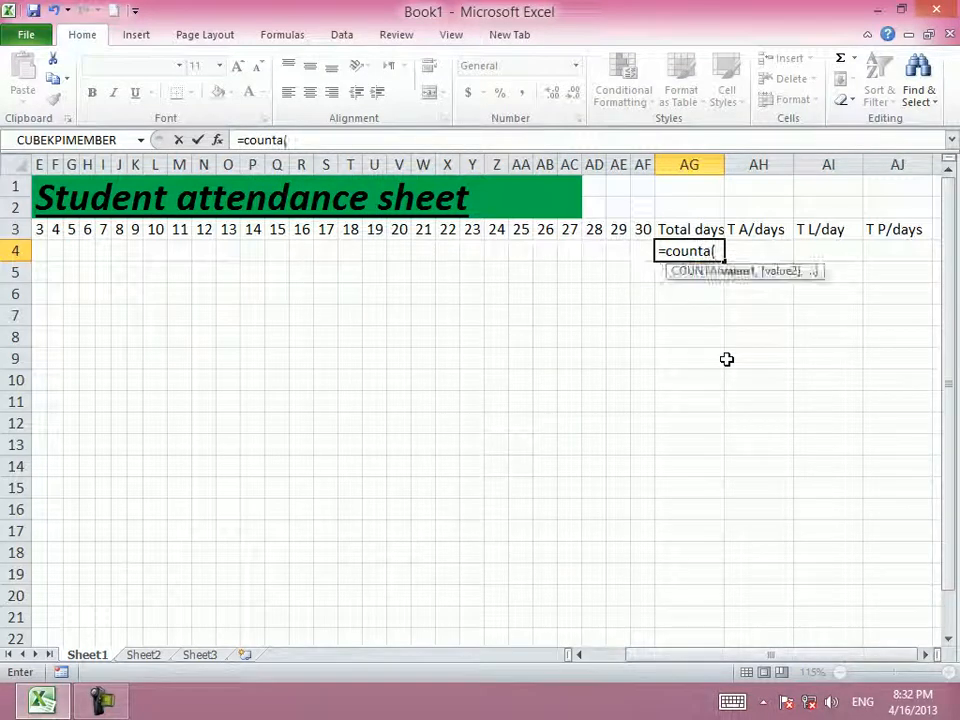
left_click_drag(688, 672, 816, 257)
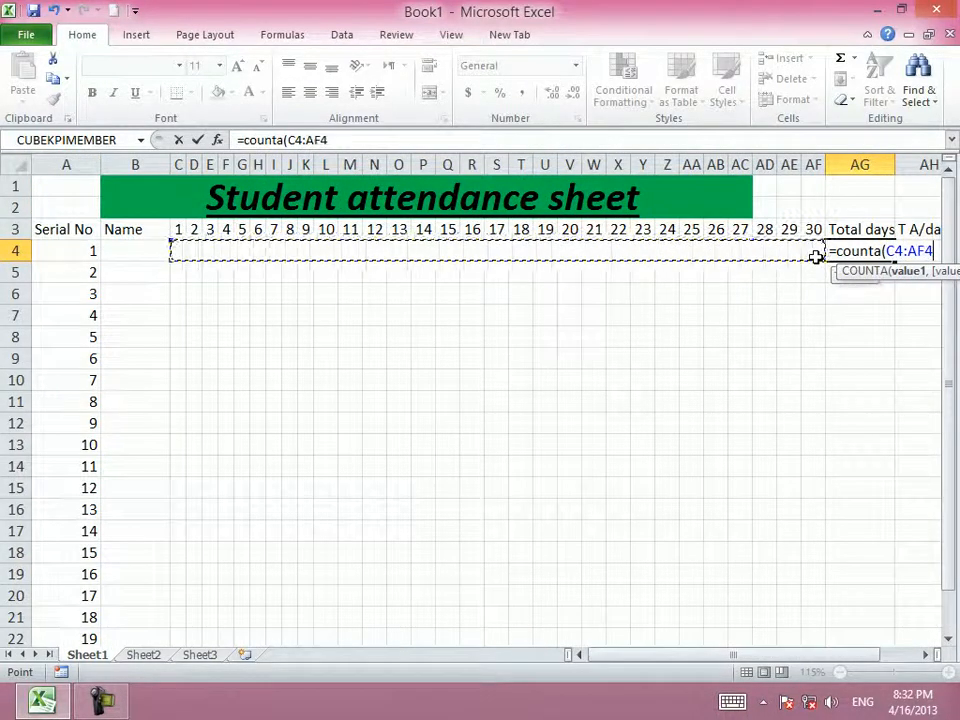
key("Return")
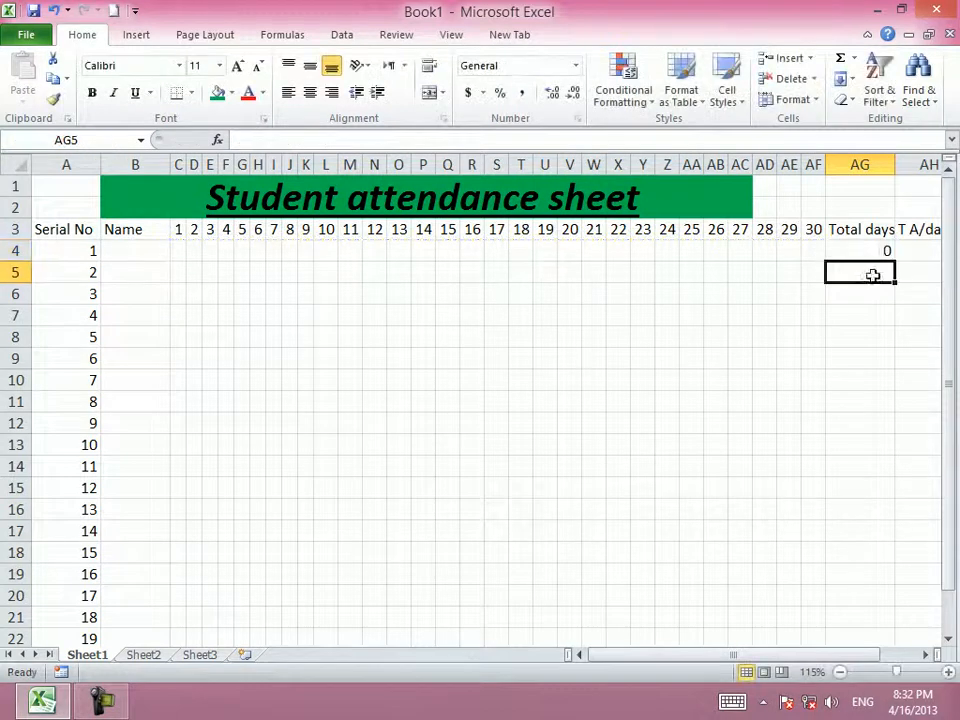
Step: Fill the Total days formula from AG4 down to AG23, the row of serial number 20
left_click(870, 251)
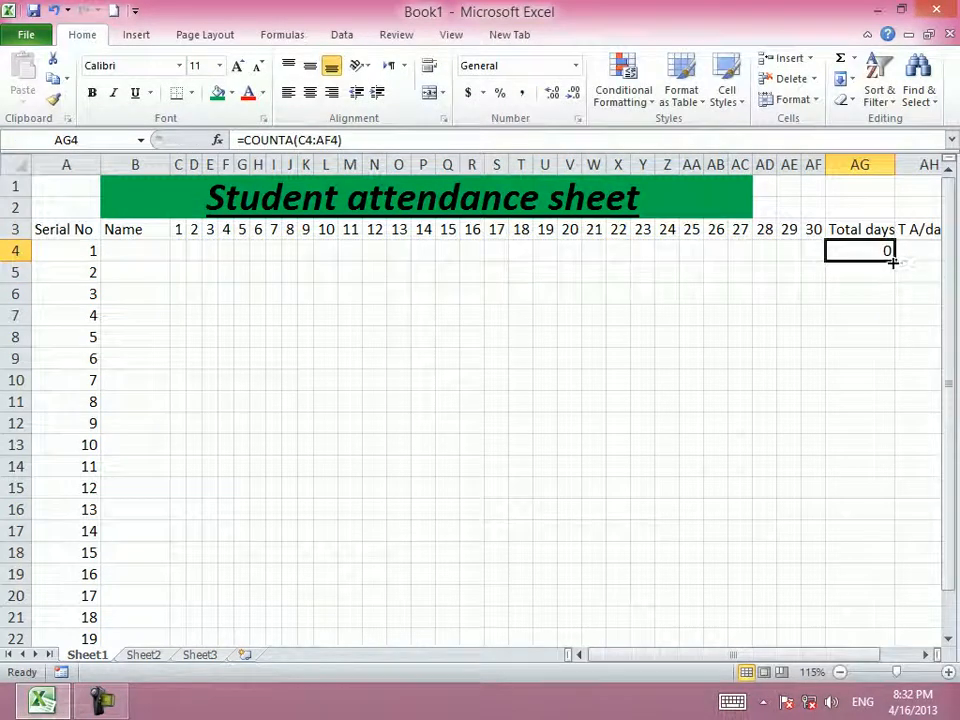
left_click_drag(893, 261, 862, 457)
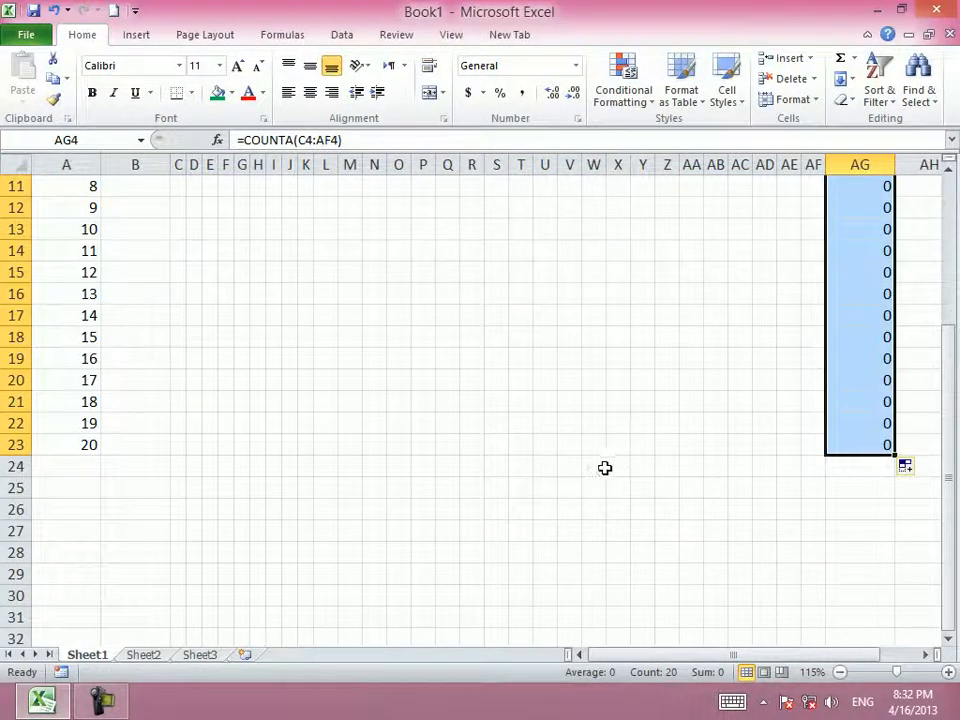
scroll(650, 490, "up", 4)
scroll(760, 575, "right", 3)
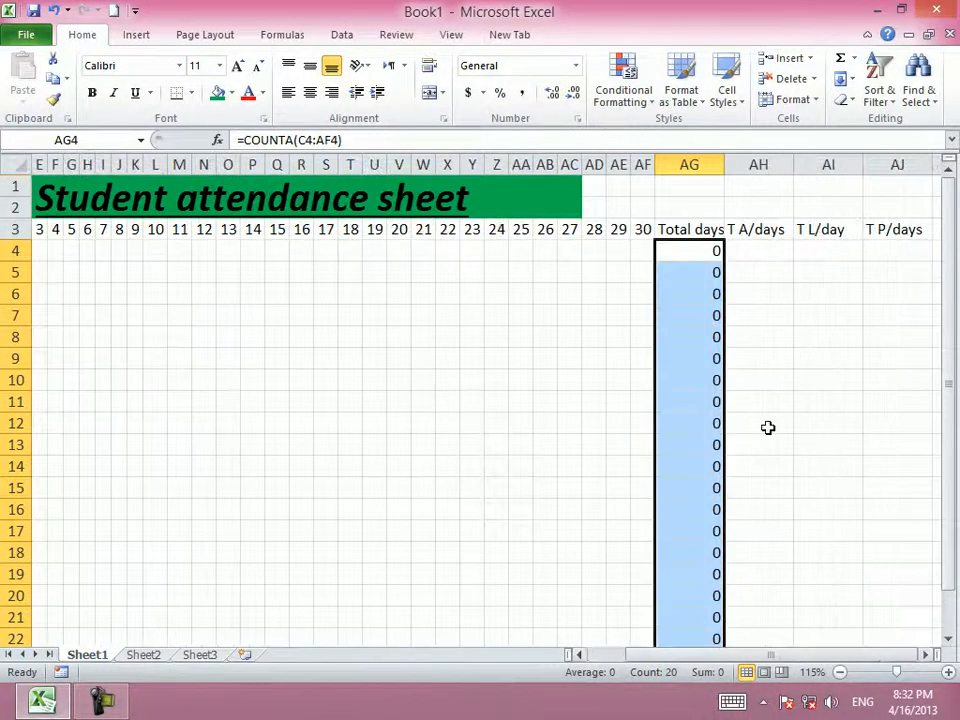
Step: Enter a COUNTIF formula in AH4 under T A/days counting "A" in C4:AF4, and fill it down to AH23
left_click(767, 250)
type("=")
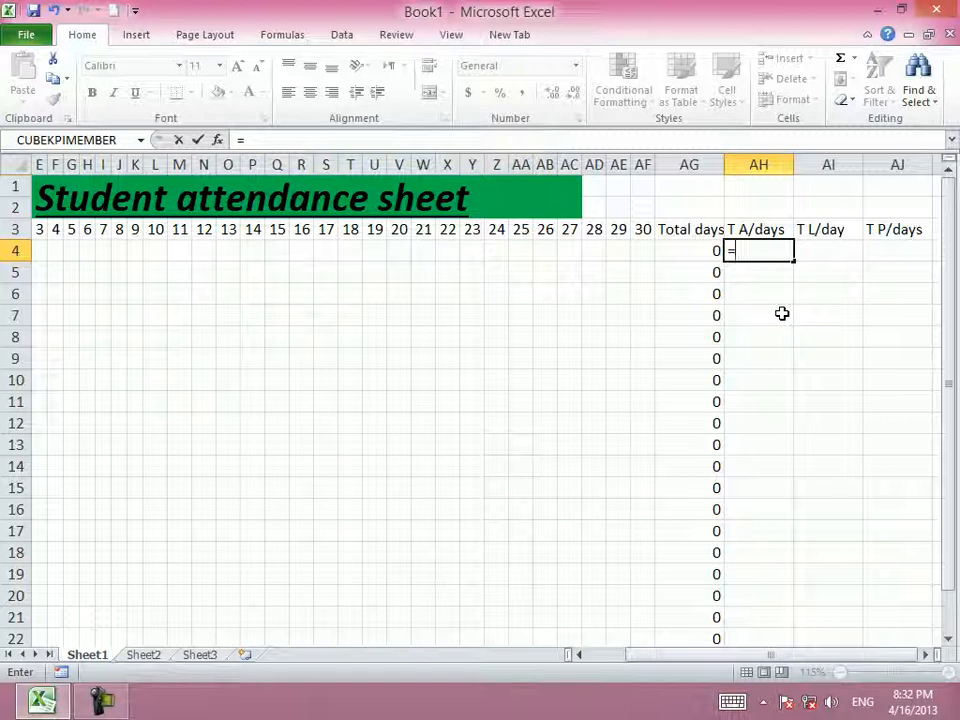
type("count")
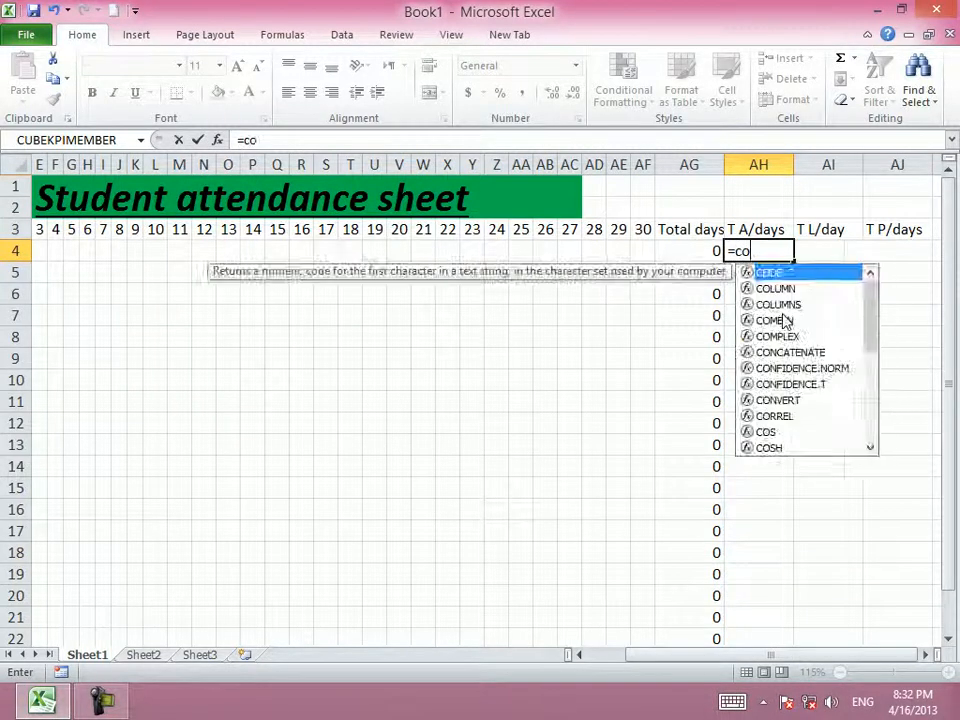
key("BackSpace")
type("ntif(")
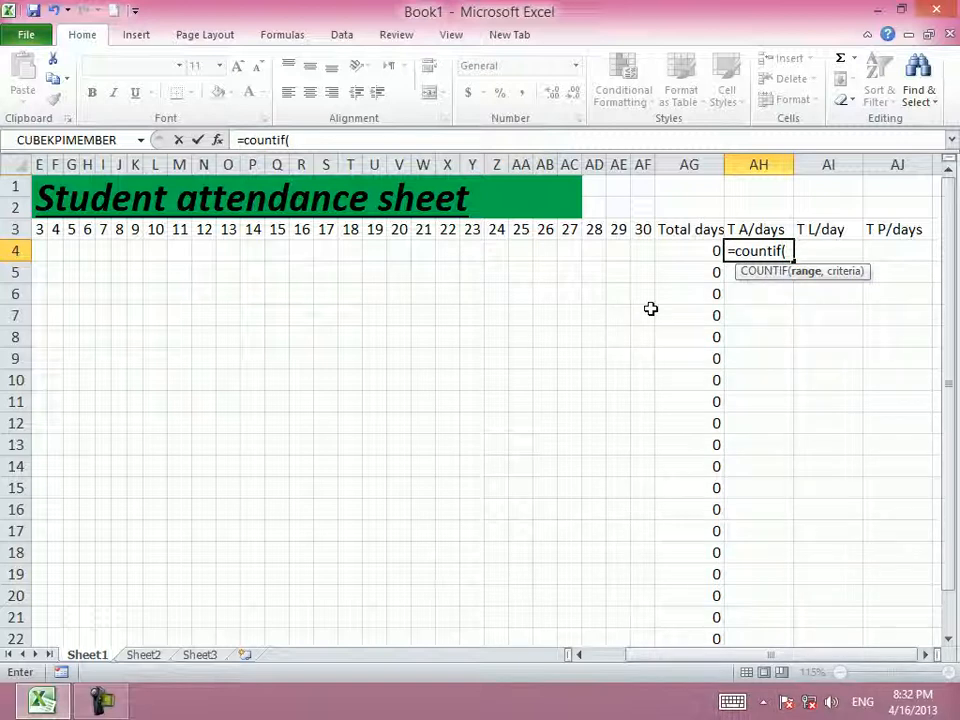
left_click_drag(745, 665, 666, 681)
left_click_drag(174, 250, 805, 247)
left_click_drag(729, 652, 843, 632)
type(",\"A")
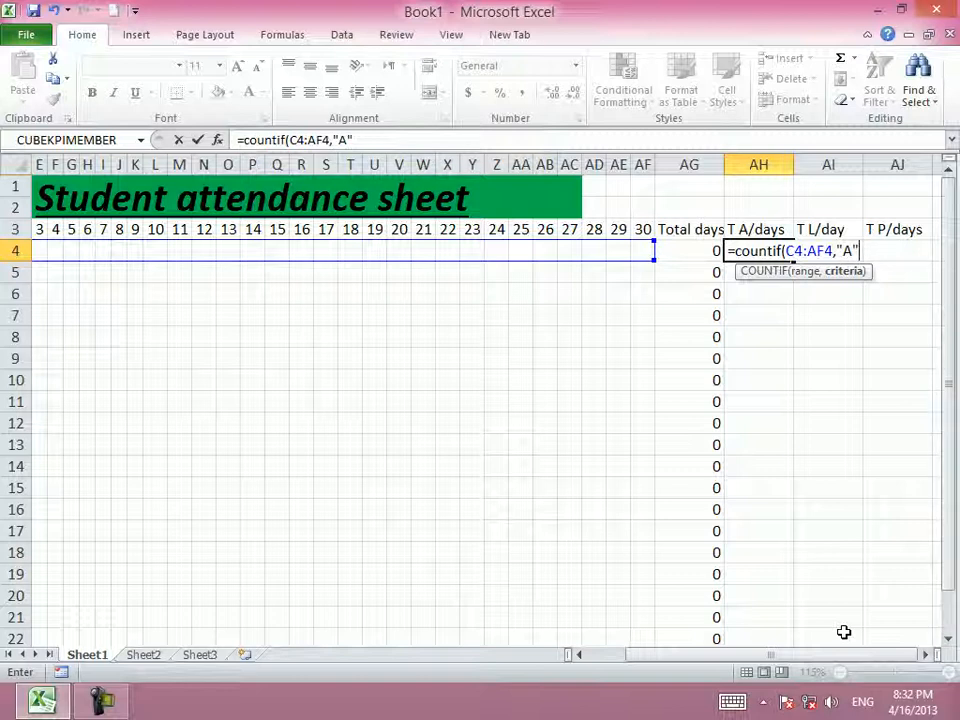
key("Return")
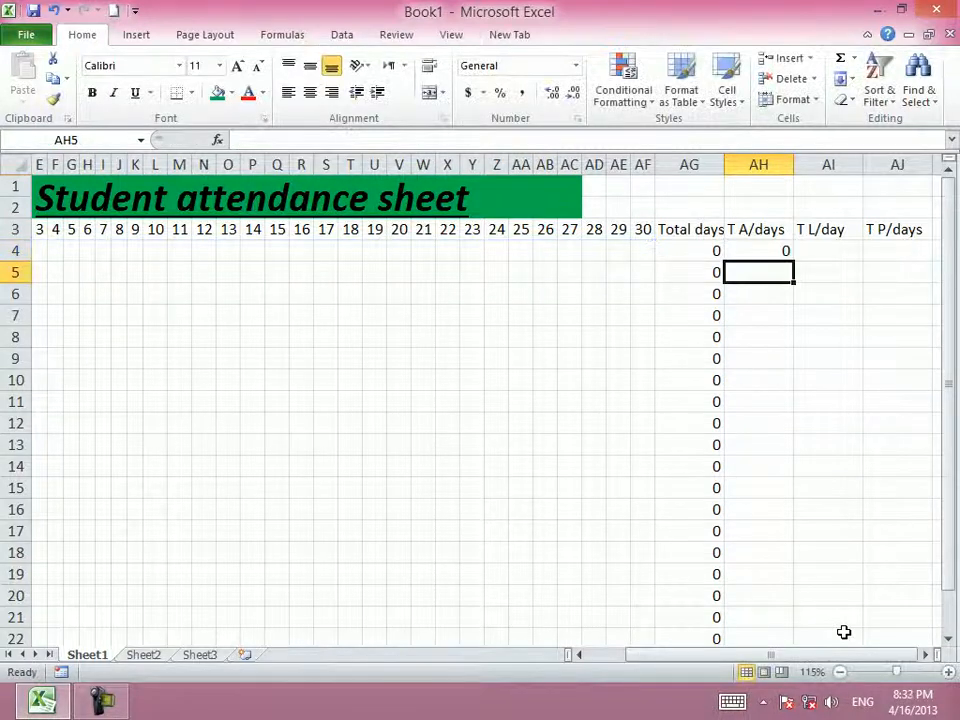
left_click(766, 251)
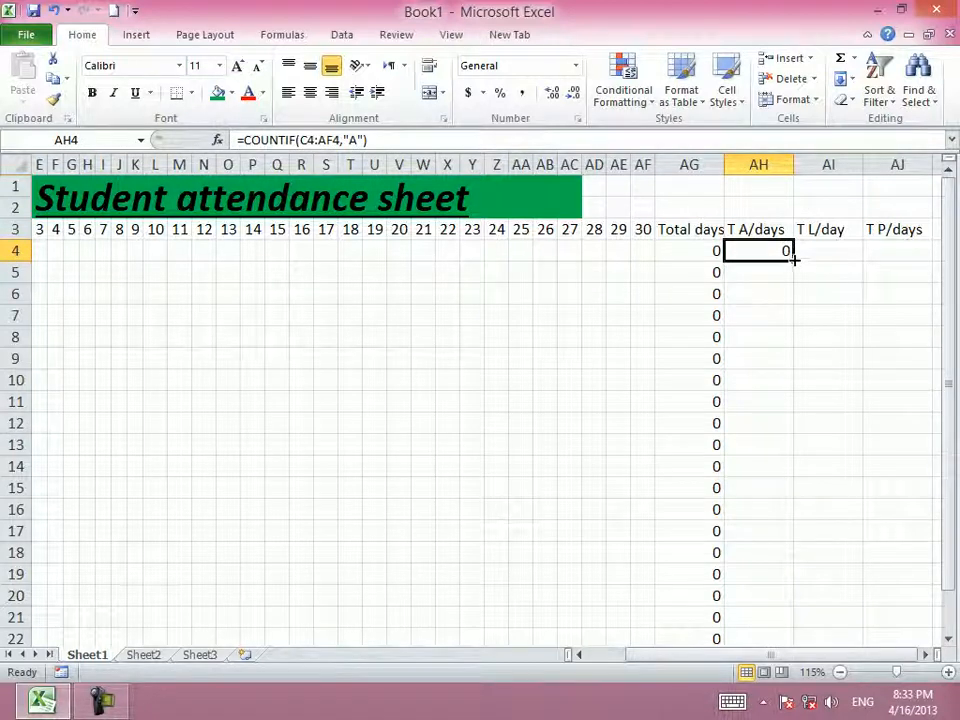
double_click(793, 259)
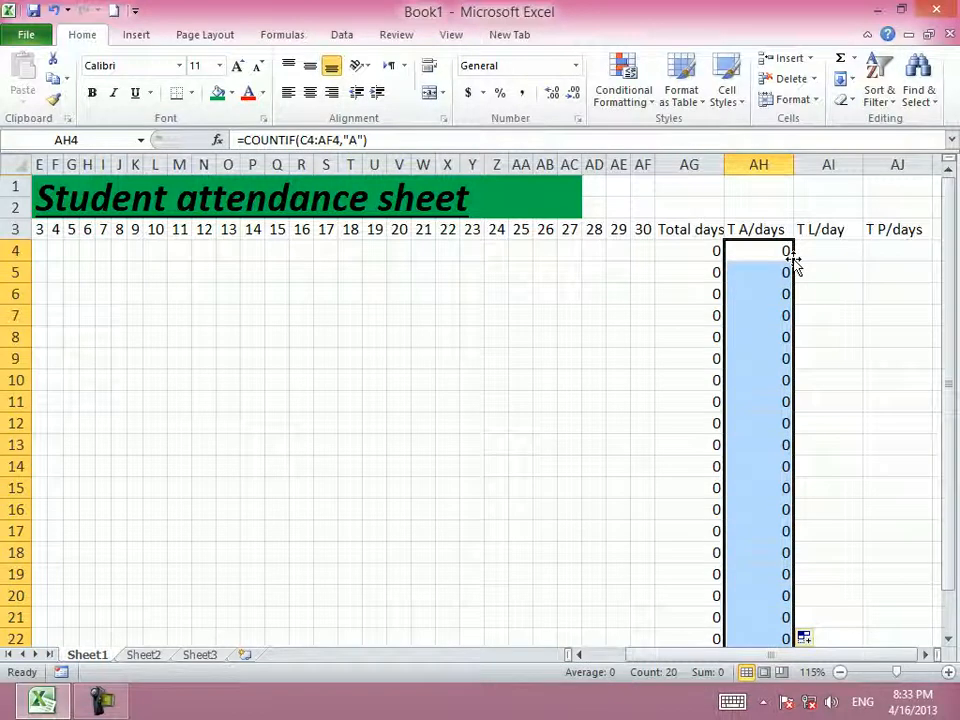
Step: Enter a COUNTIF formula in AI4 under T L/day counting "L" in C4:AF4, and fill it down to AI23
left_click(855, 260)
type("=")
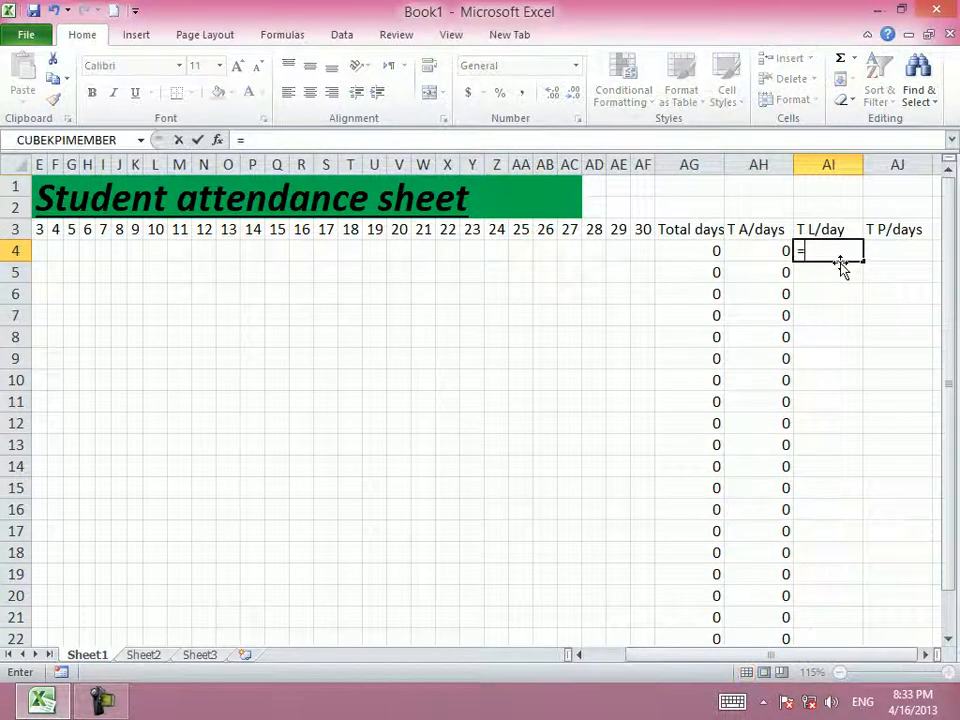
type("count")
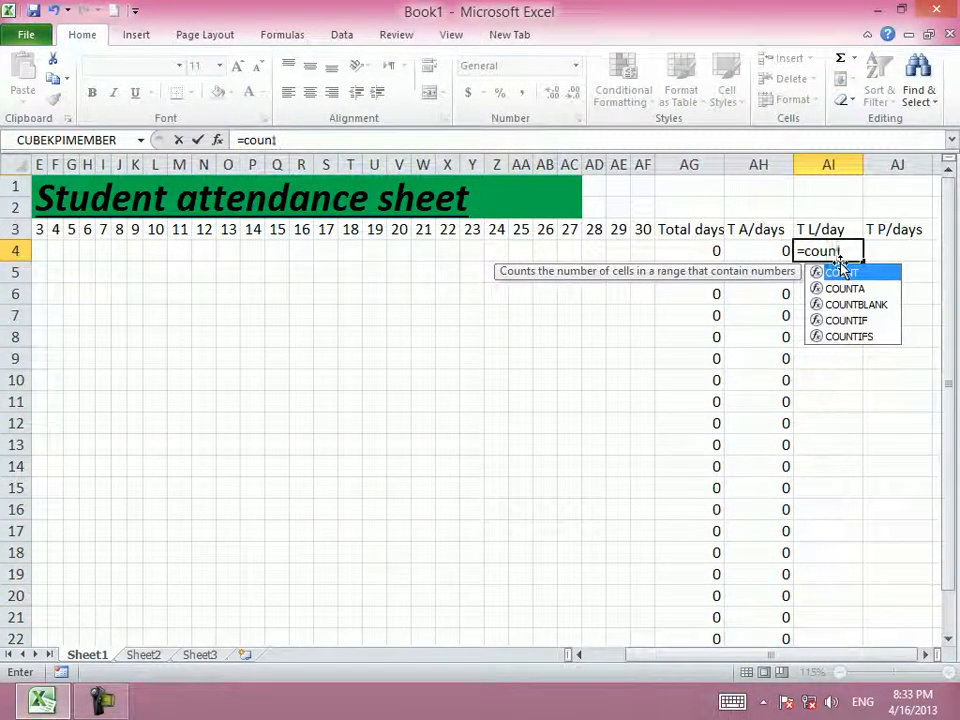
type("if(")
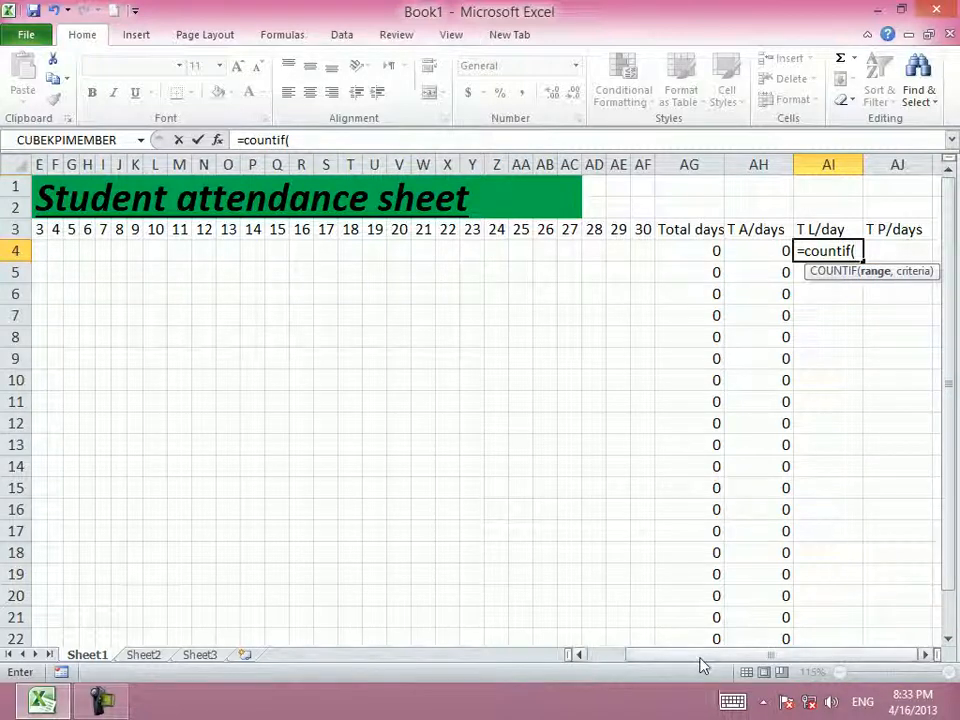
left_click_drag(703, 666, 681, 663)
left_click_drag(44, 246, 668, 246)
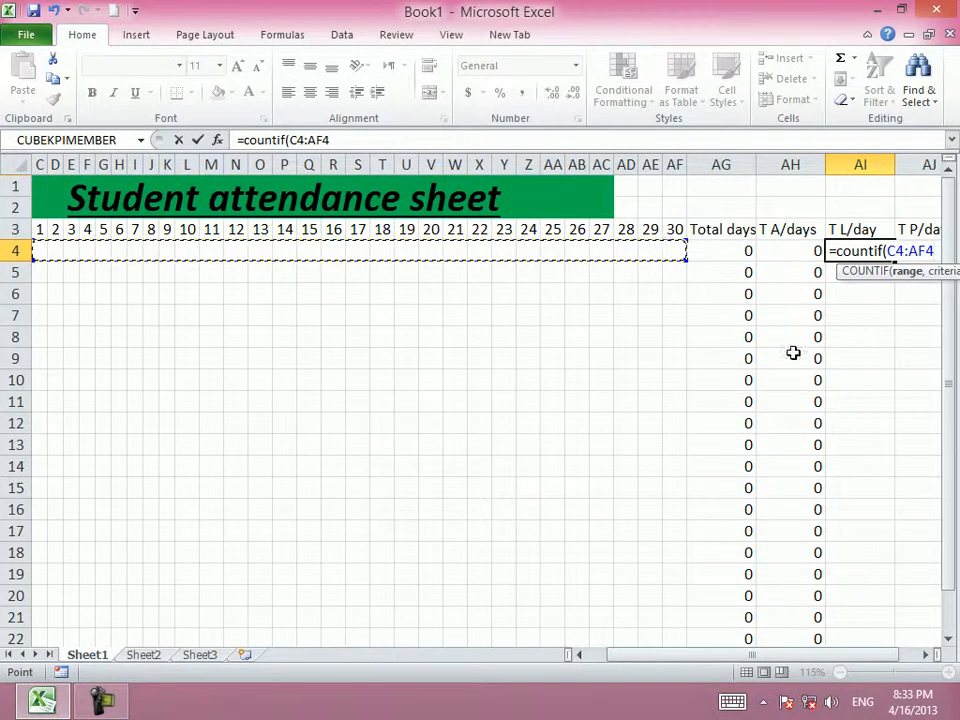
type(",\"L")
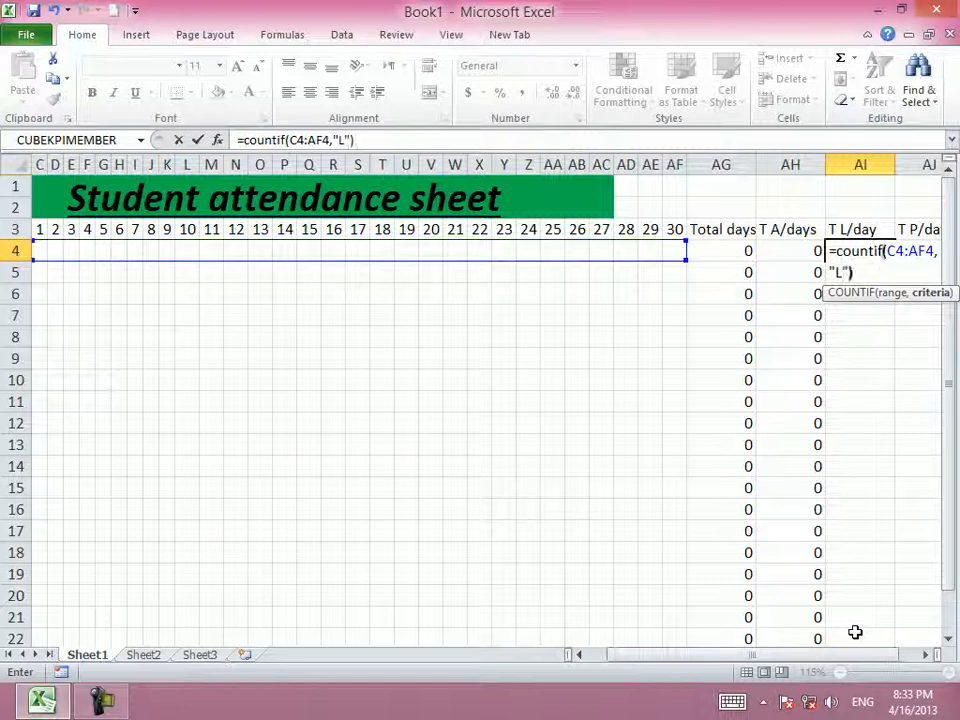
key("Return")
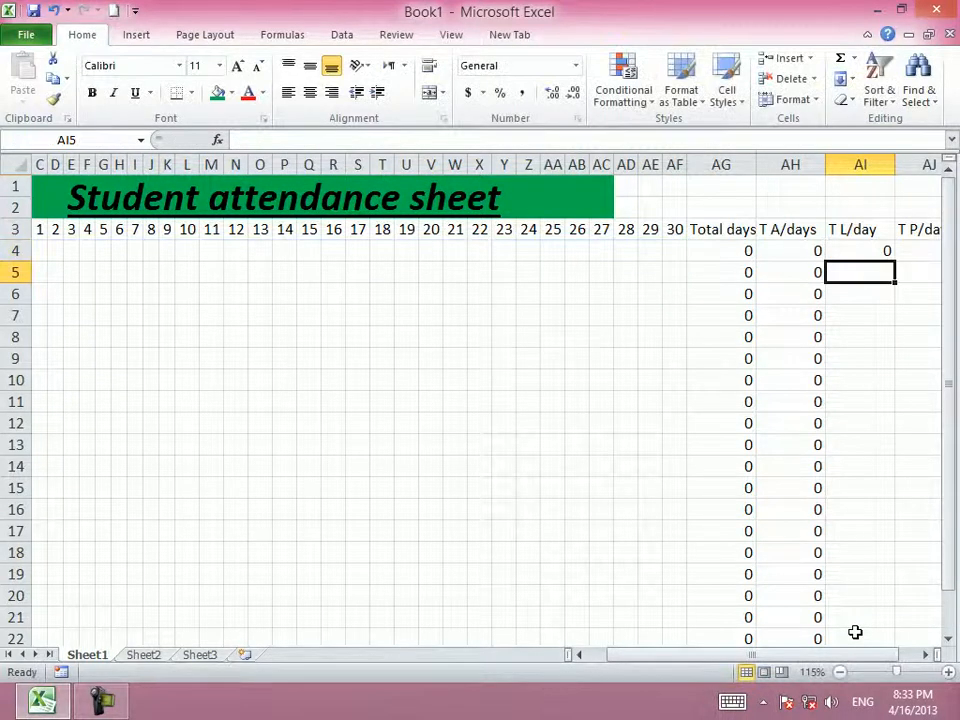
left_click(869, 255)
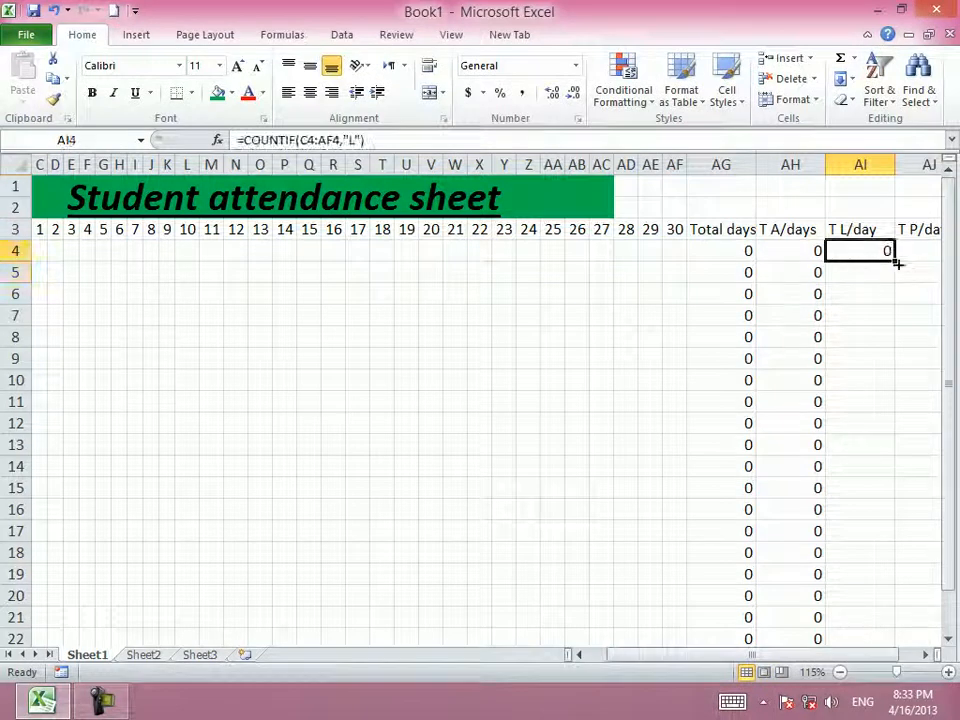
double_click(896, 262)
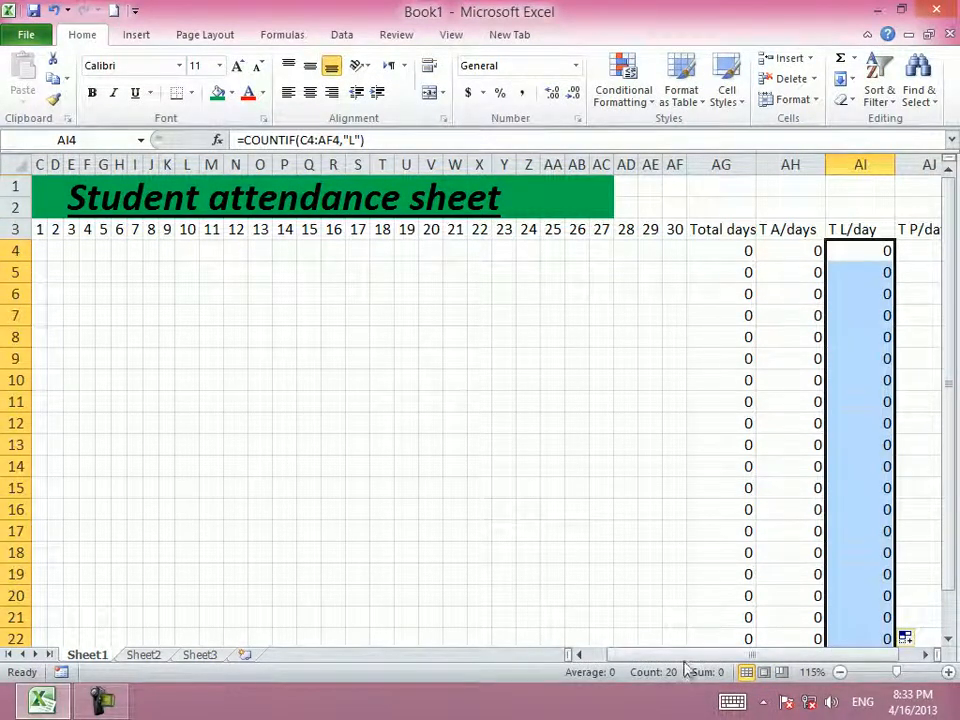
Step: Enter a COUNTIF formula in AJ4 under T P/days counting "p" in C4:AF4, and fill it down to AJ23
left_click_drag(700, 655, 720, 654)
left_click(883, 251)
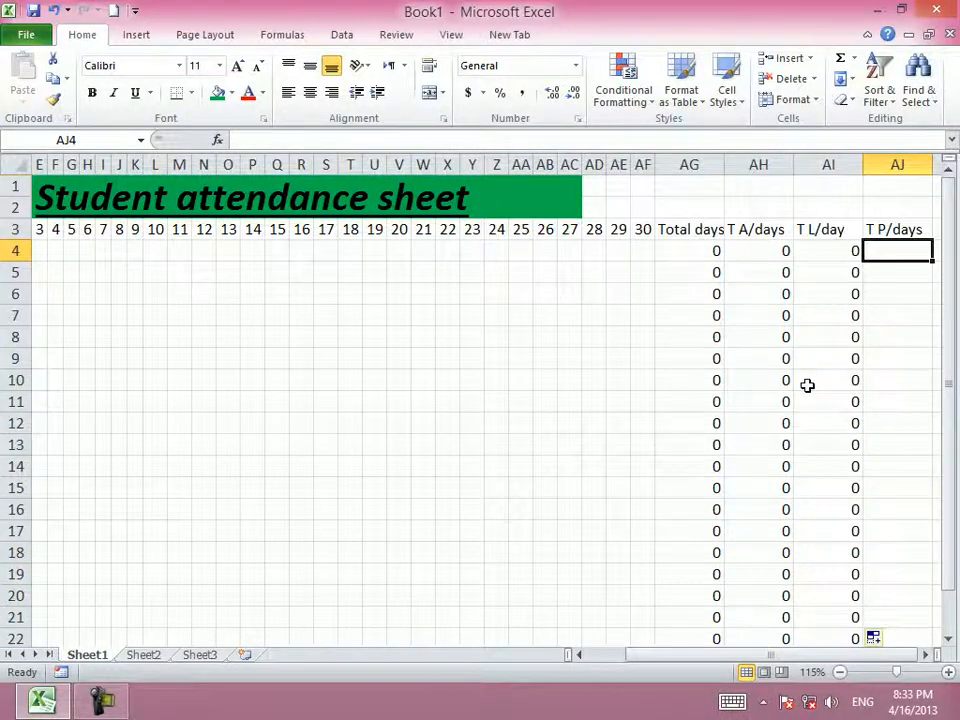
type("=countif(")
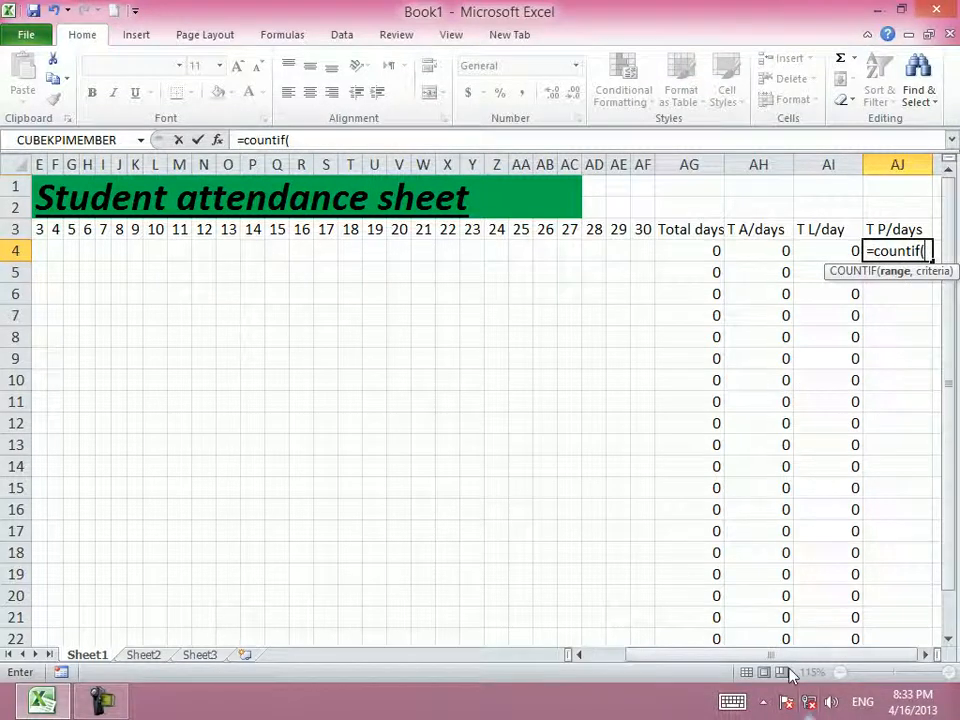
left_click_drag(726, 654, 607, 609)
left_click_drag(176, 250, 814, 250)
key("Return")
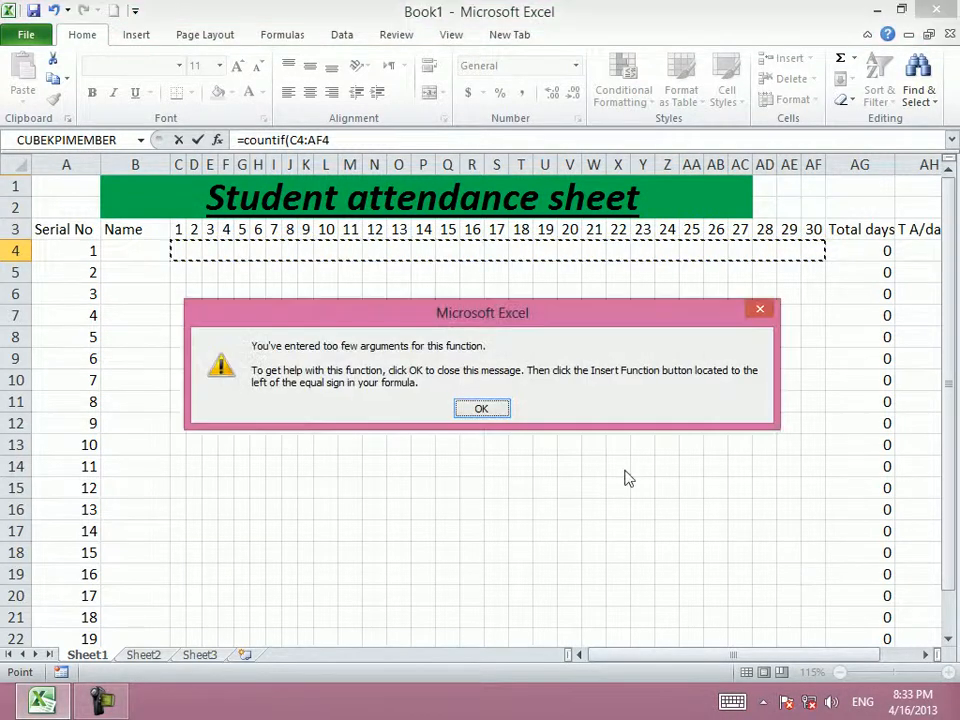
left_click(480, 406)
left_click_drag(713, 653, 858, 665)
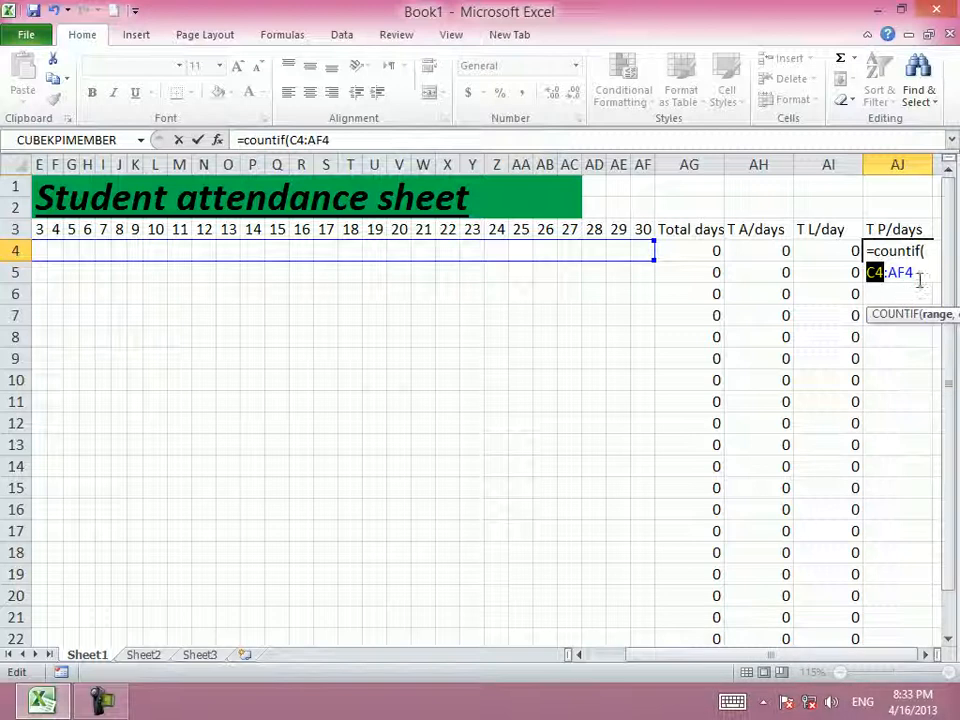
left_click(875, 272)
type(",")
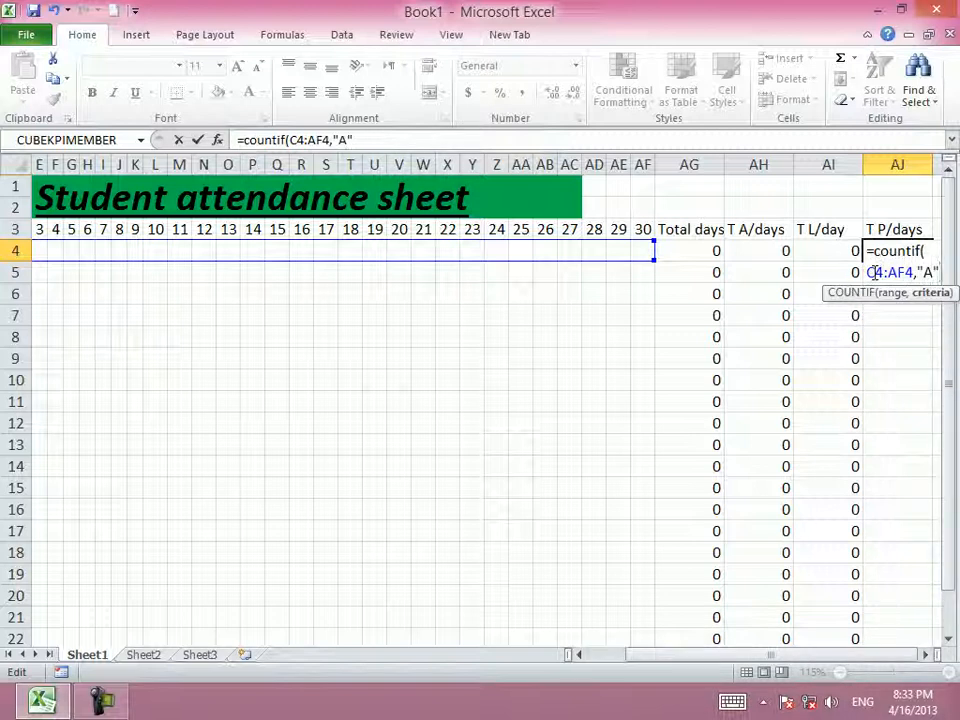
type("\"p\")")
key("Return")
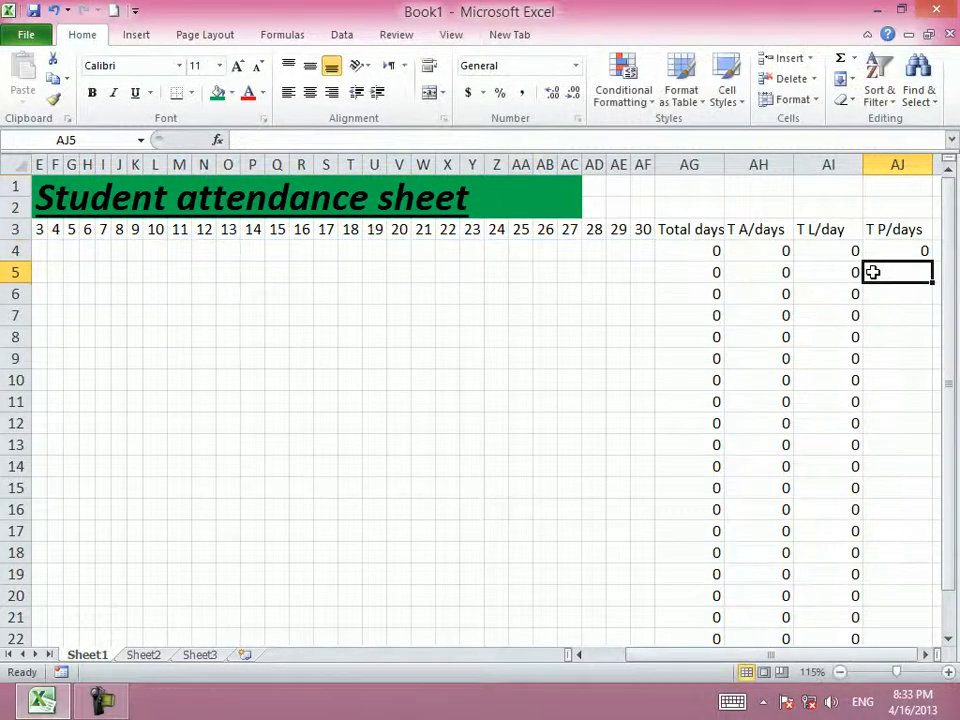
left_click(880, 251)
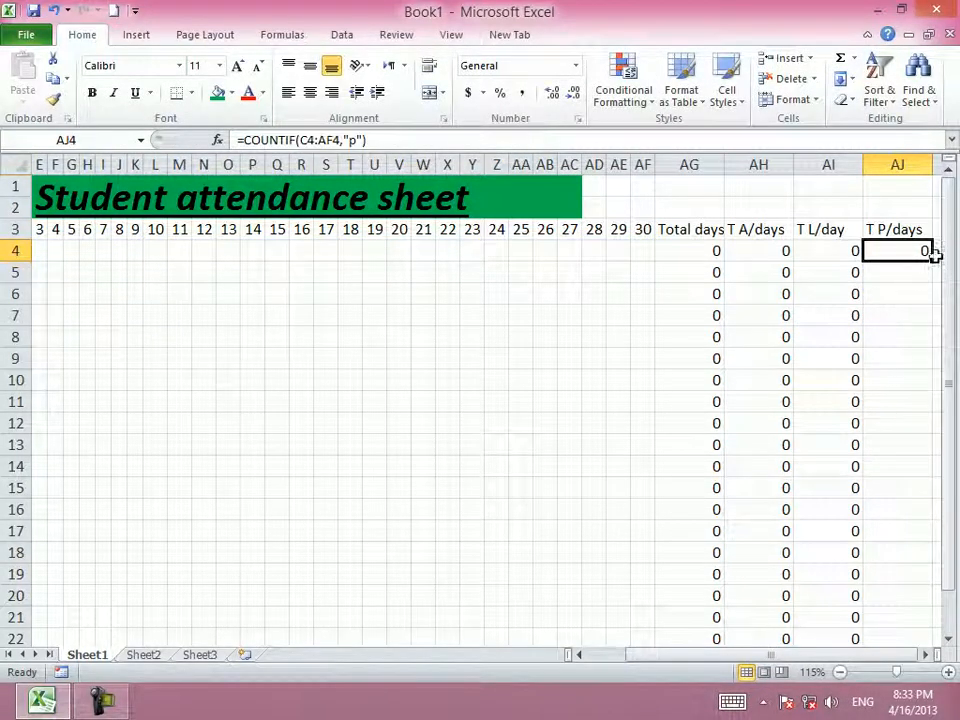
double_click(931, 261)
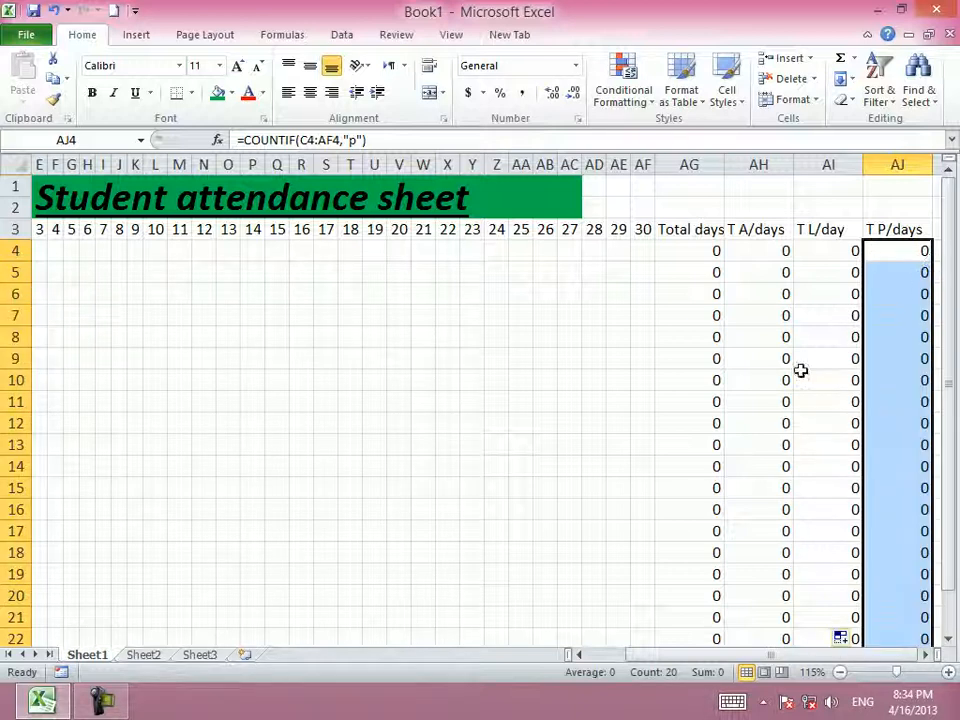
Step: Check the column width of day column 16 (column R) without changing it
scroll(739, 336, "down", 2)
left_click(373, 399)
left_click(278, 320)
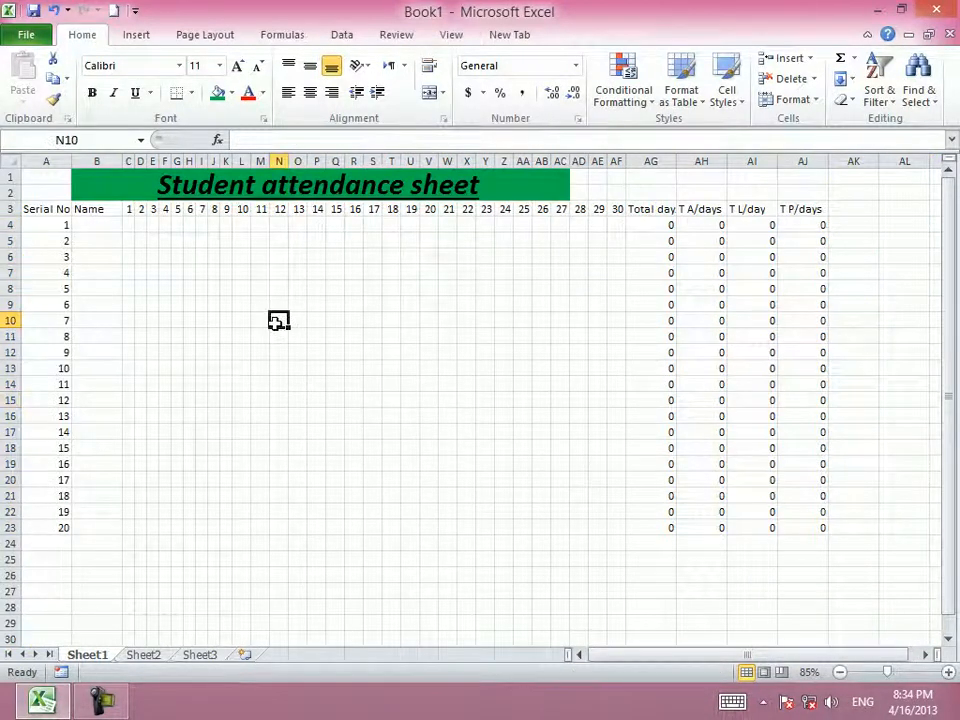
left_click(129, 226)
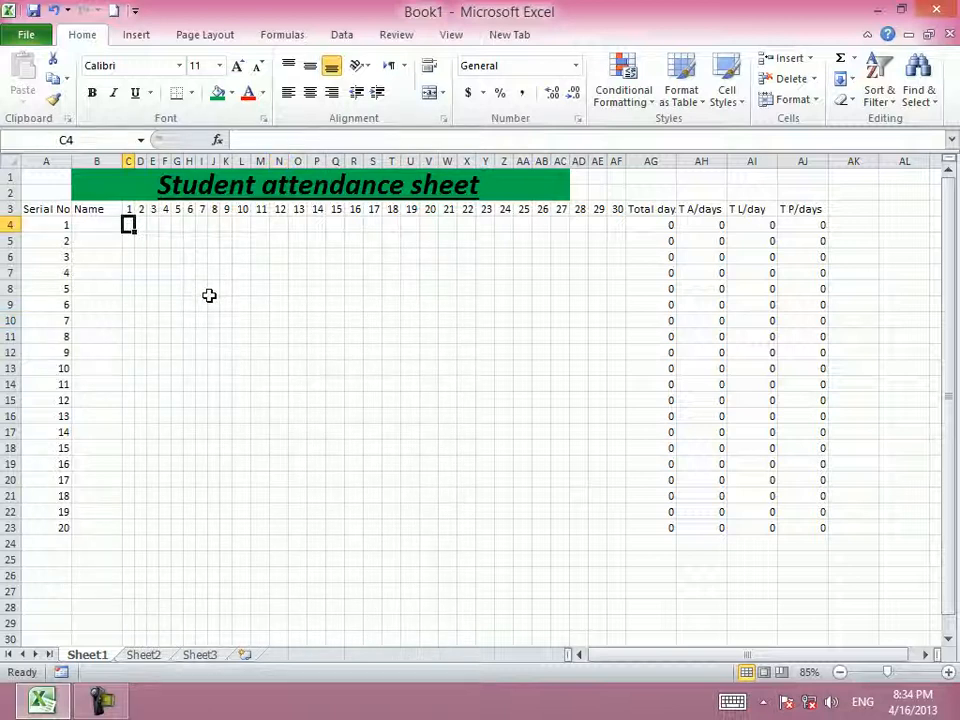
left_click(354, 224)
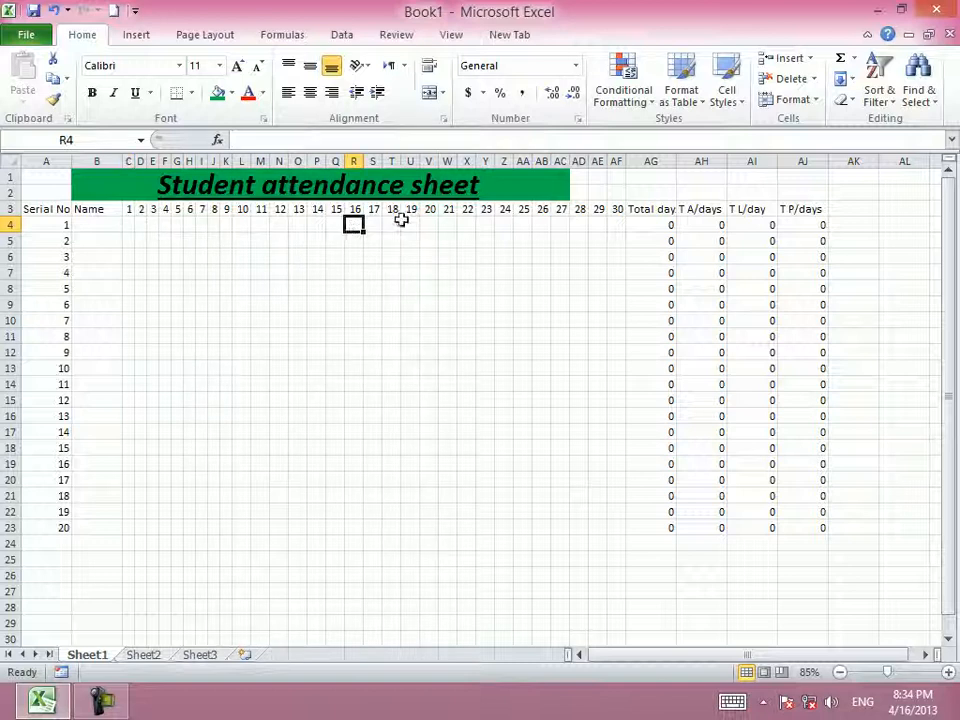
left_click(810, 101)
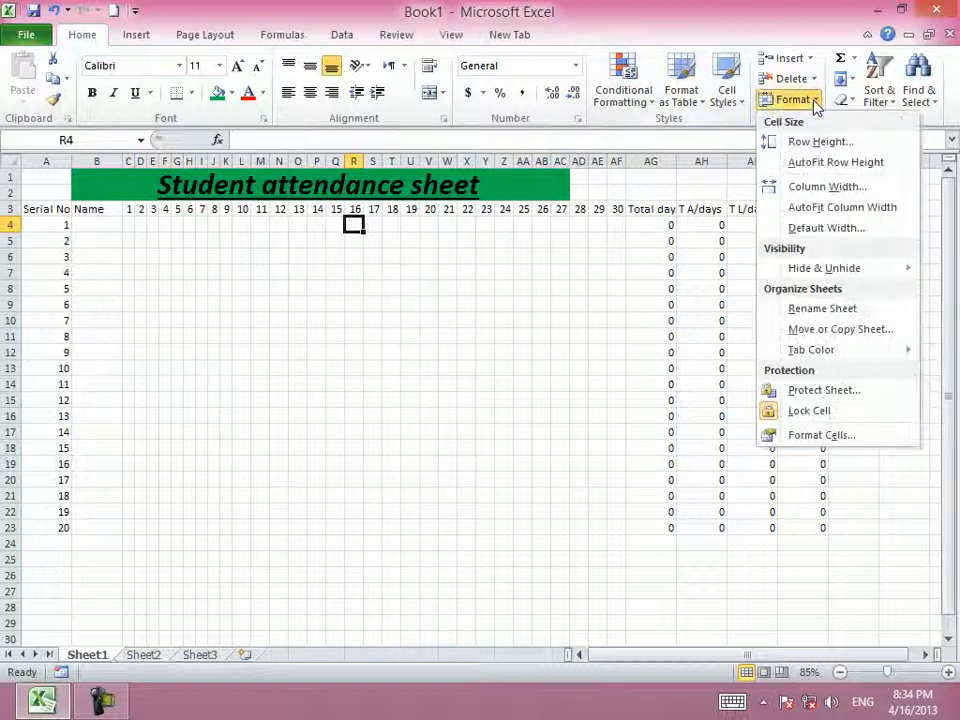
left_click(823, 188)
left_click(444, 316)
left_click_drag(444, 316, 356, 311)
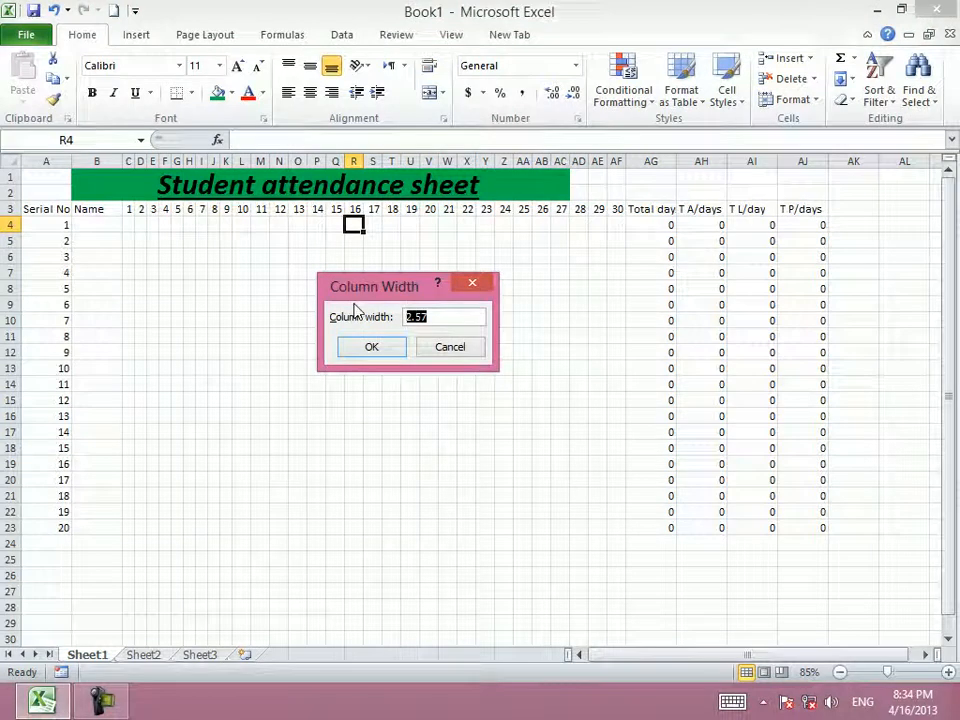
left_click(462, 347)
Step: Set the width of columns C to K, days 1 to 9, to 2.57
left_click_drag(128, 222, 227, 228)
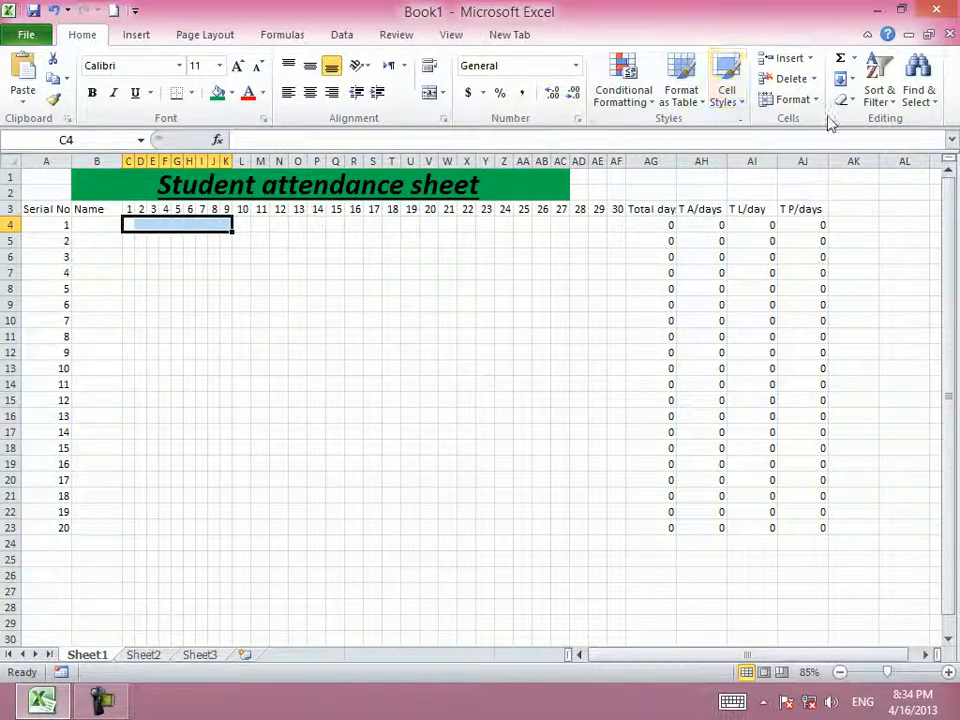
left_click(800, 100)
left_click(820, 187)
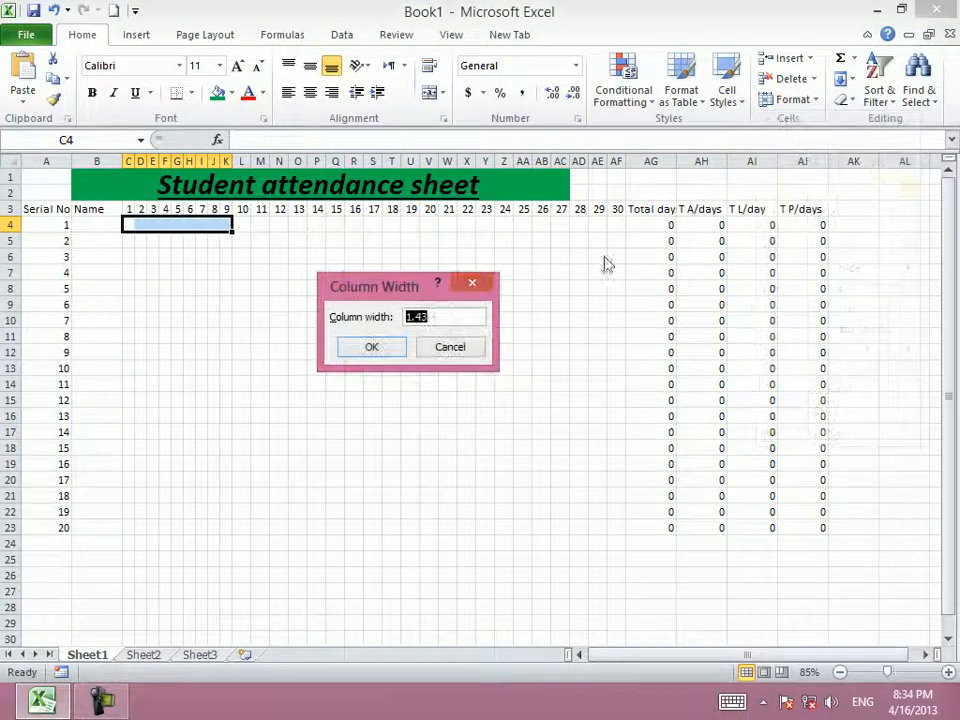
type("2.57")
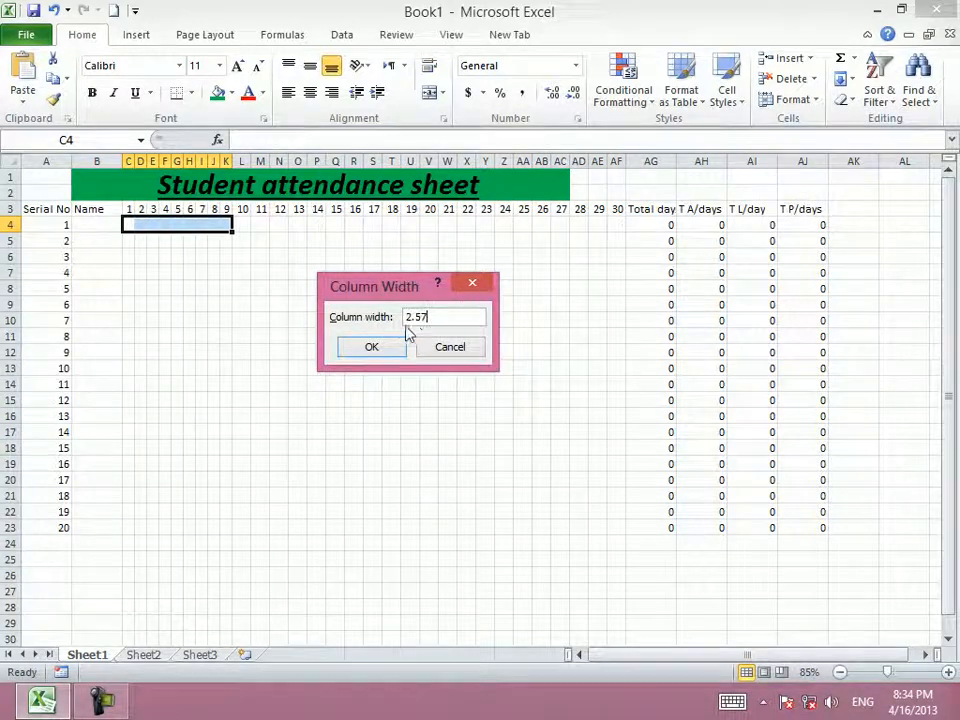
left_click(390, 345)
left_click(321, 333)
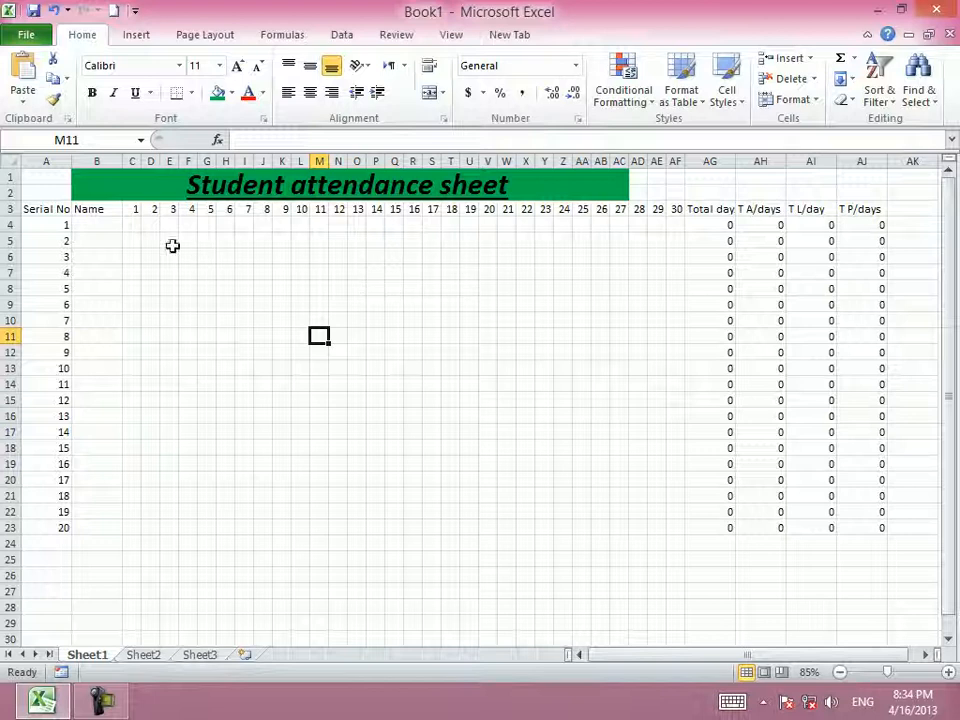
Step: Enter student names in B4:B6 for serial numbers 1 to 3
left_click(132, 224)
key("Left")
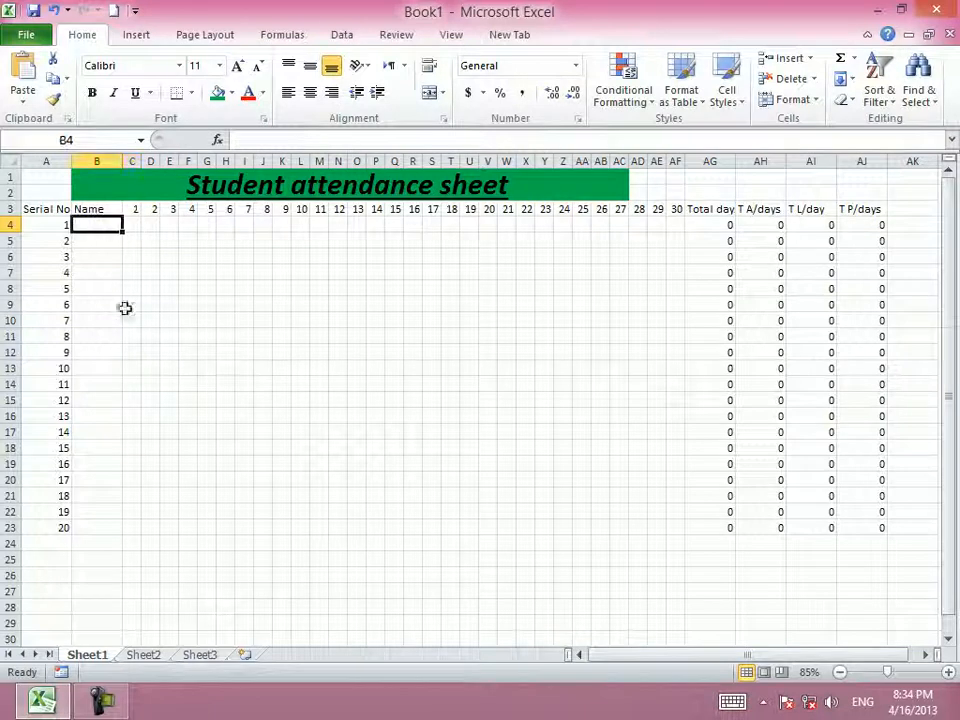
type("ahmad")
key("Return")
type("khan")
key("Return")
type("kan")
key("Return")
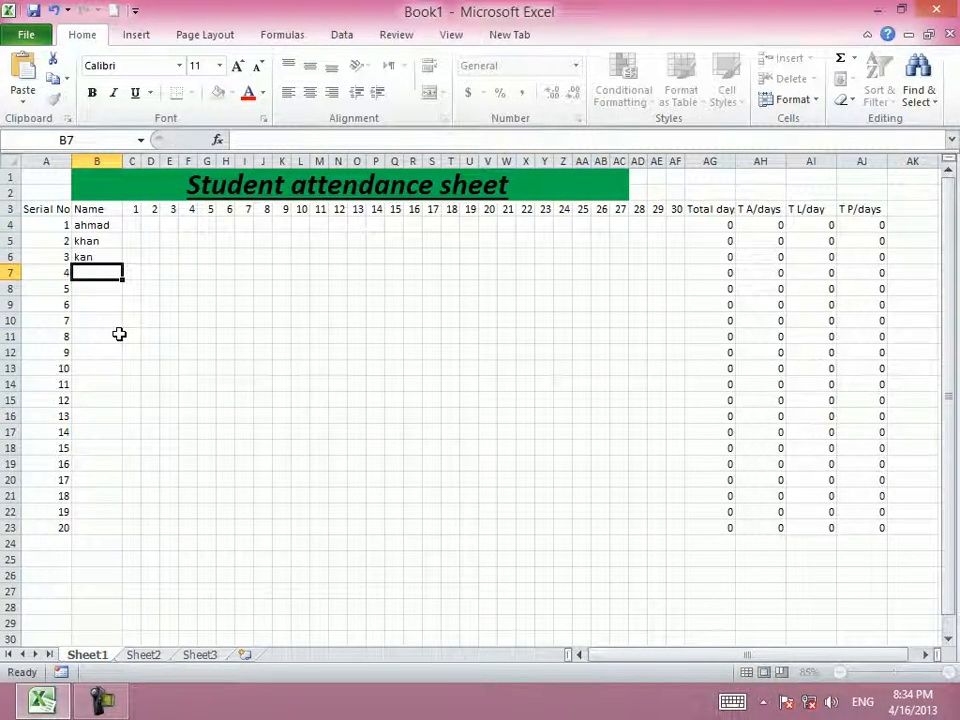
Step: Correct the student name in B6 for serial number 3
key("Up")
key("BackSpace")
type("jan")
key("Return")
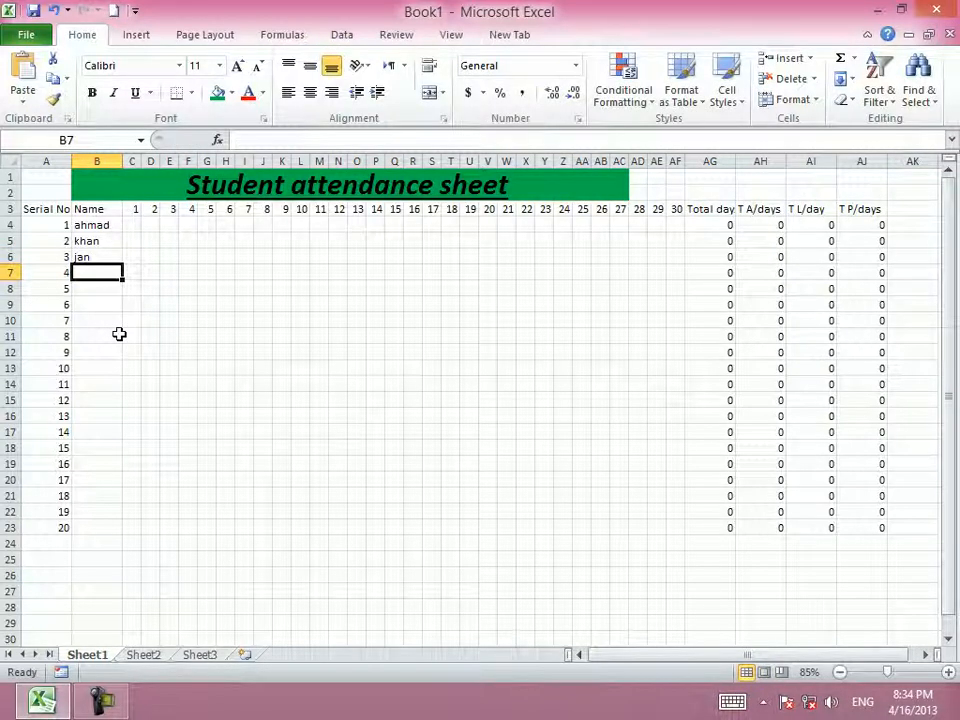
Step: Enter student names in B7 and B8 for serial numbers 4 and 5
type("wa")
key("BackSpace")
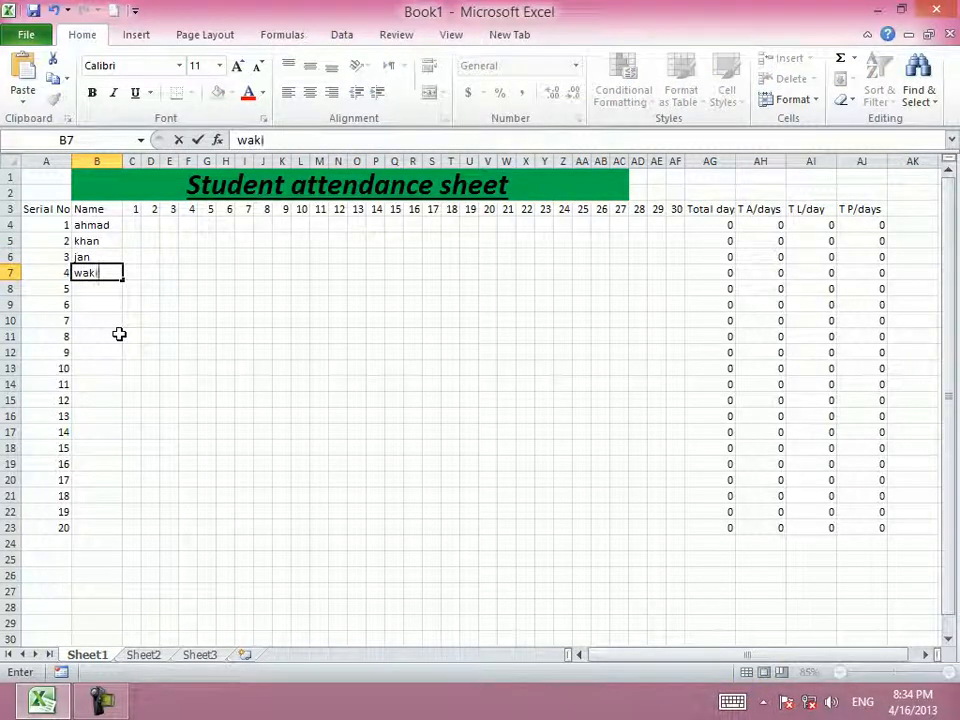
key("Return")
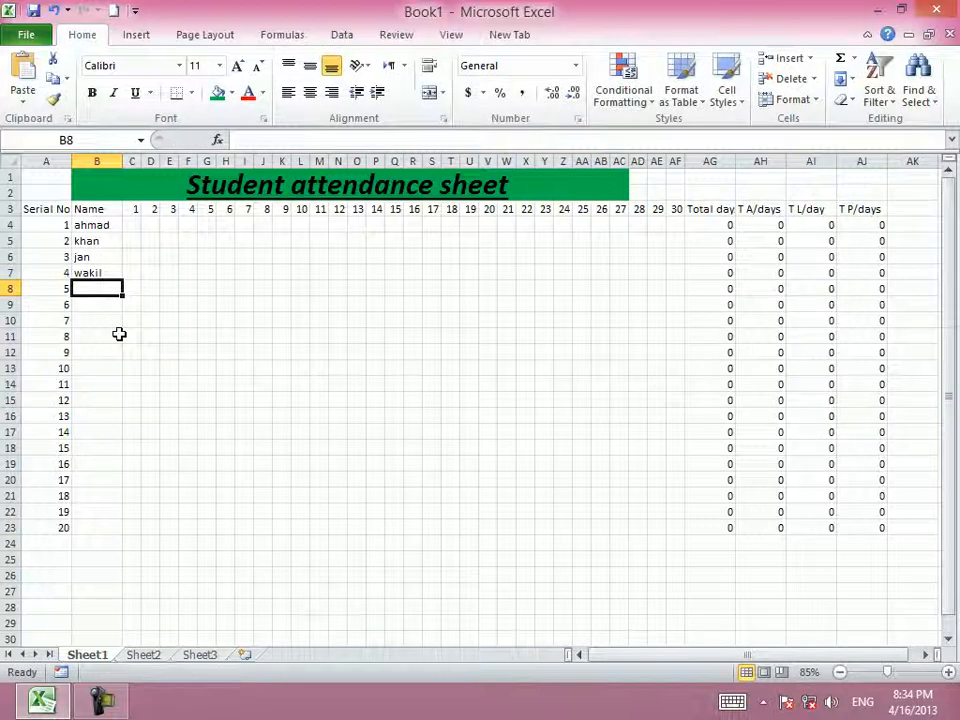
type("khalid")
key("Tab")
Step: Mark the first student present on day 1 by entering p in C4
key("Up")
key("Up")
key("Up")
key("Up")
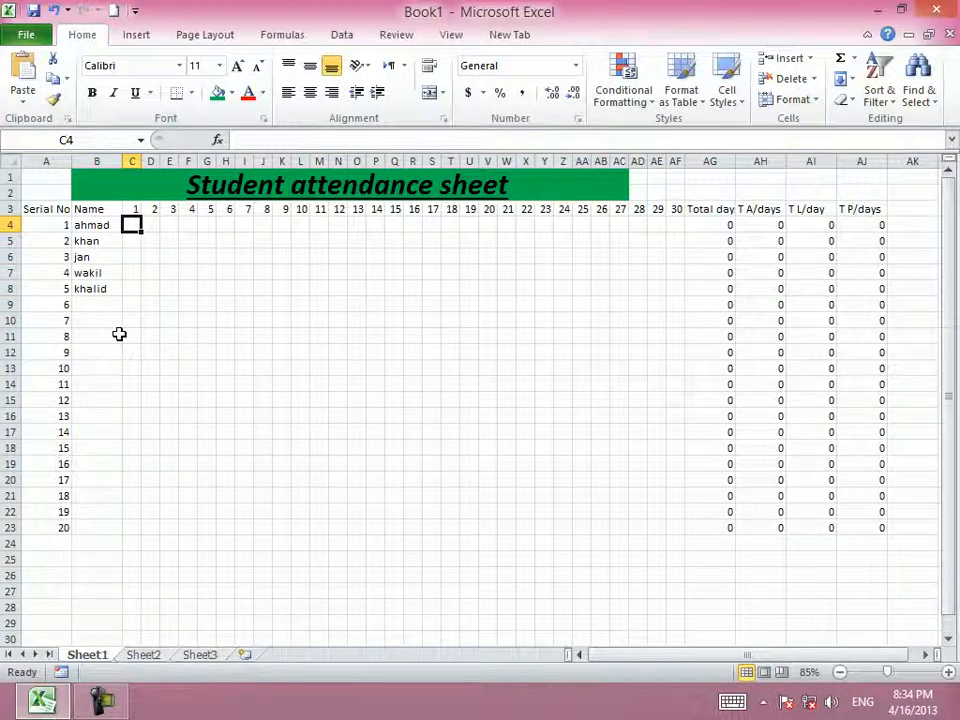
type("p")
key("Left")
key("Right")
key("Right")
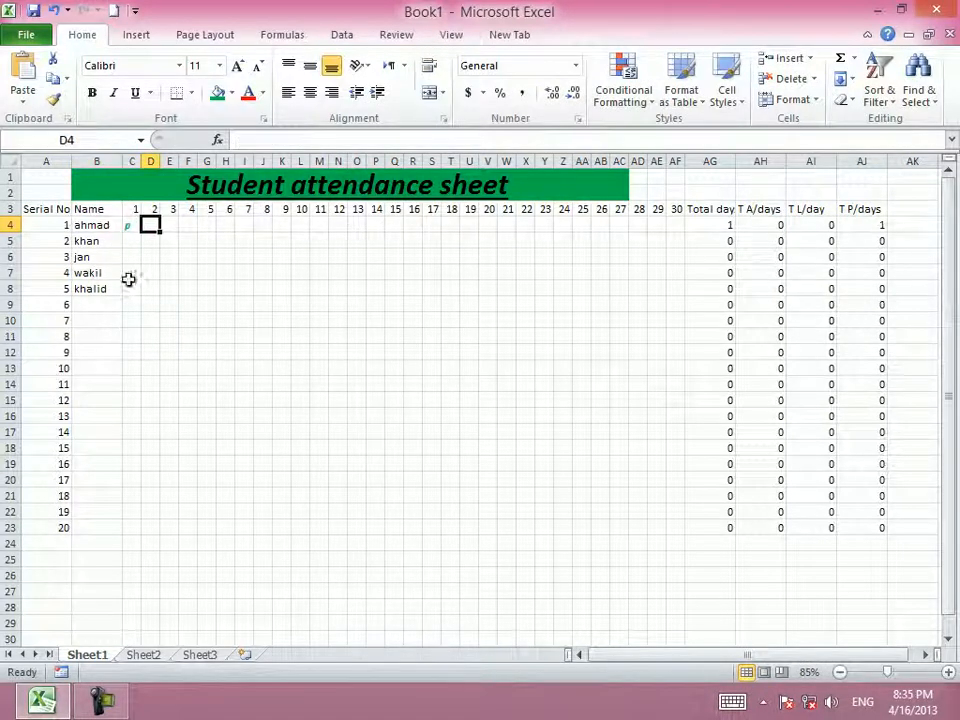
Step: Format the attendance range C4:AF23 with font size 12 and bold
left_click_drag(133, 224, 673, 523)
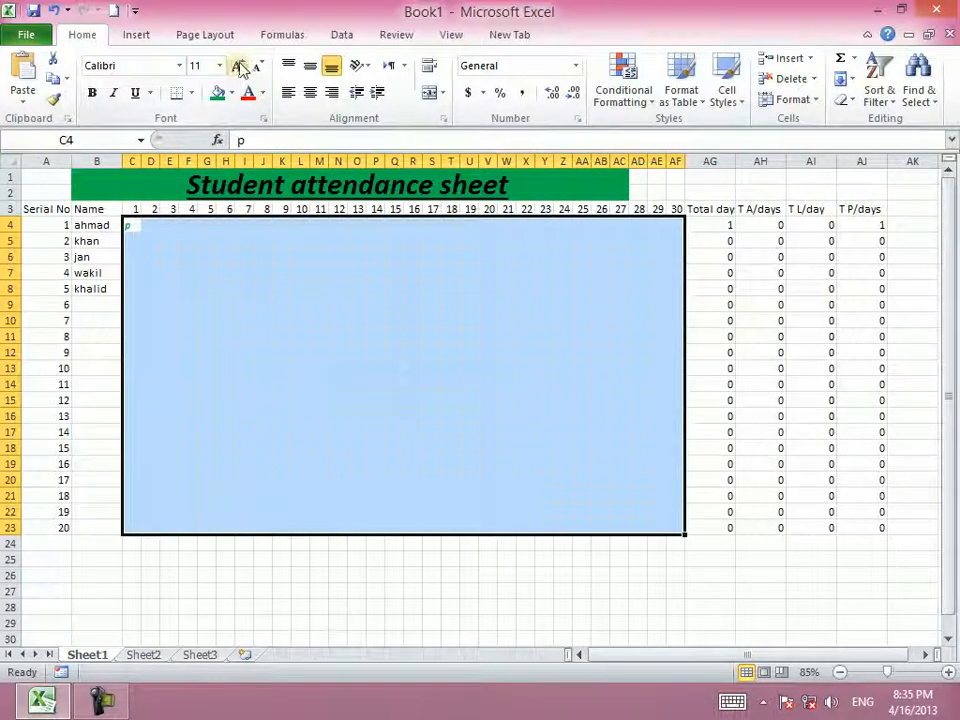
left_click(239, 65)
left_click(283, 292)
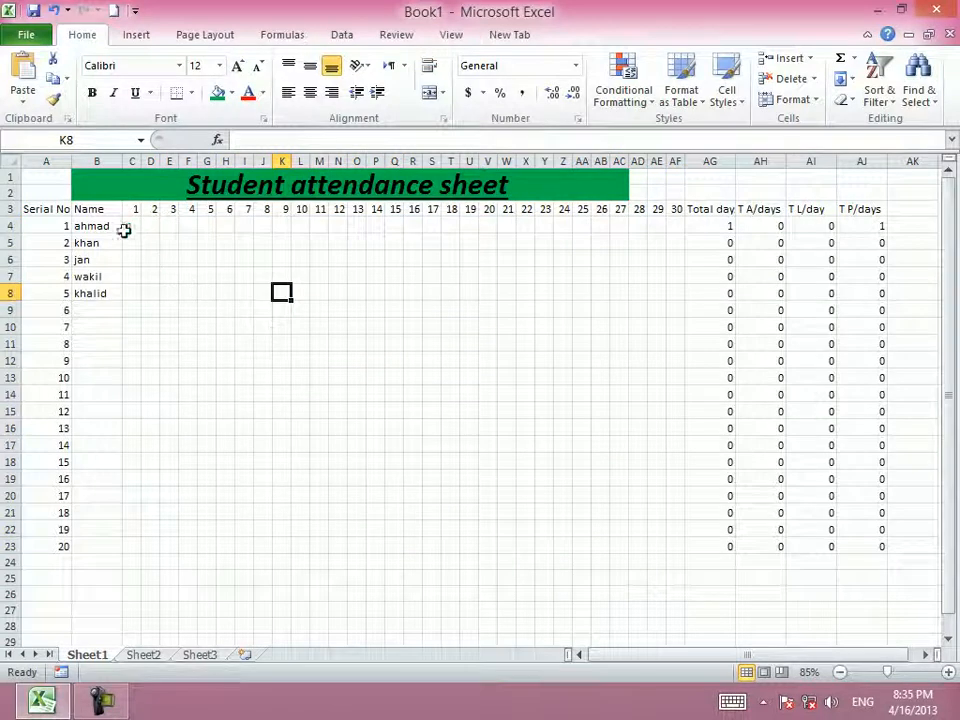
left_click_drag(126, 224, 669, 549)
left_click(92, 92)
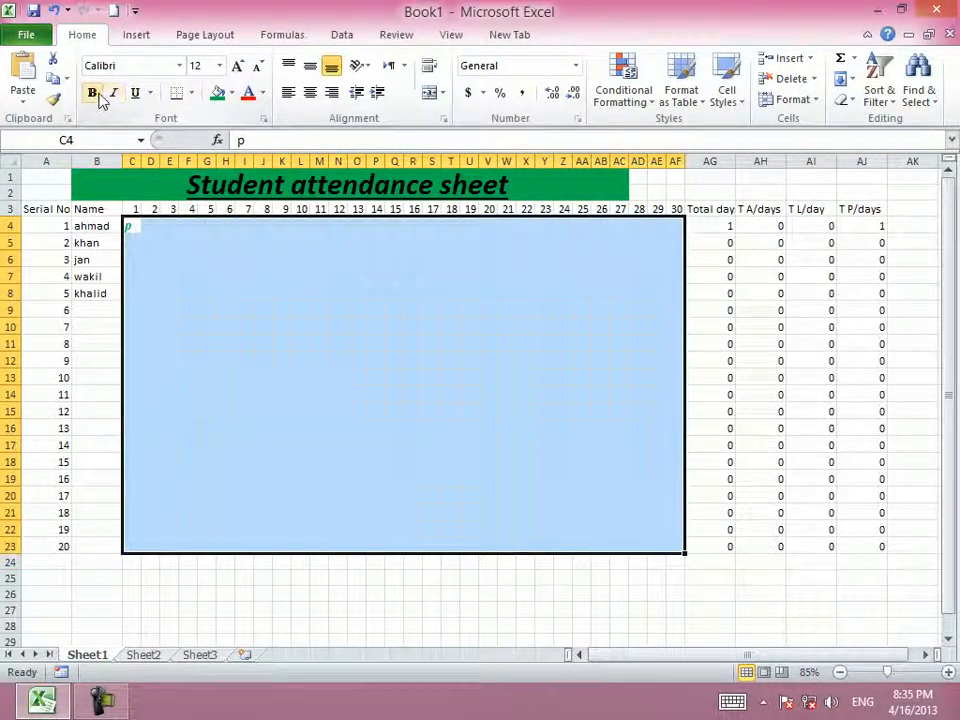
left_click(263, 292)
Step: For the first student, enter a for day 2 in D4 and l for day 3 in E4
left_click(150, 228)
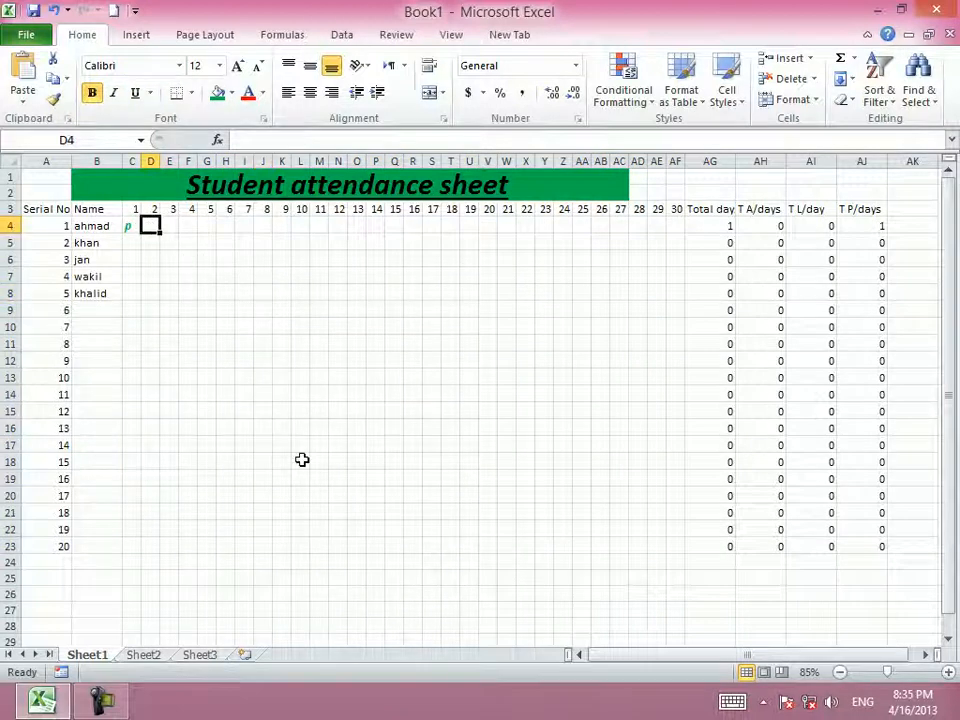
type("a")
key("Tab")
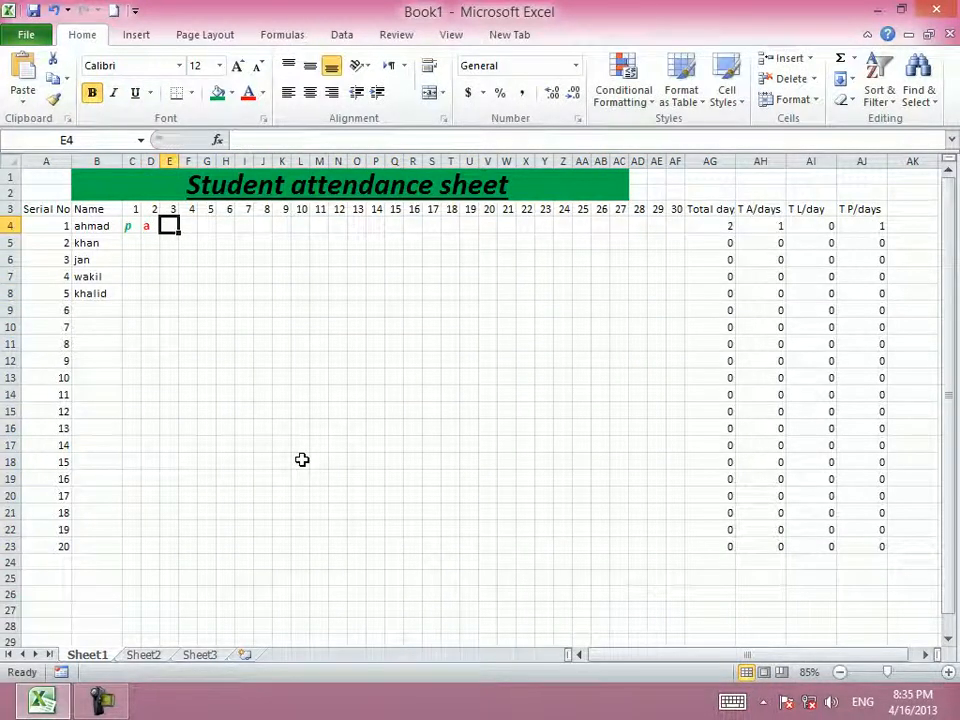
type("l")
key("Tab")
Step: Enter p for the first student on days 4 to 10, cells F4:L4
type("p")
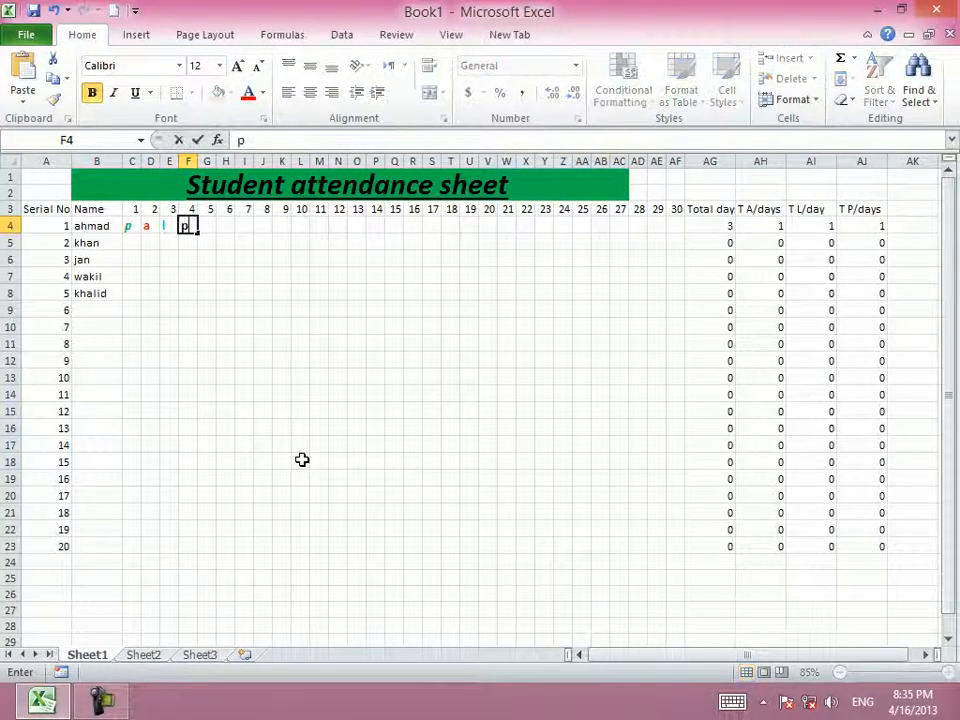
key("Tab")
type("p")
key("Tab")
type("p")
key("Tab")
type("p")
key("Tab")
type("p")
key("Tab")
type("p")
key("Tab")
type("p")
key("Tab")
Step: Enter l for the first student on days 11 to 15, cells M4:Q4
type("l\tl")
key("Tab")
type("l")
key("Tab")
type("l")
key("Tab")
type("l")
key("Tab")
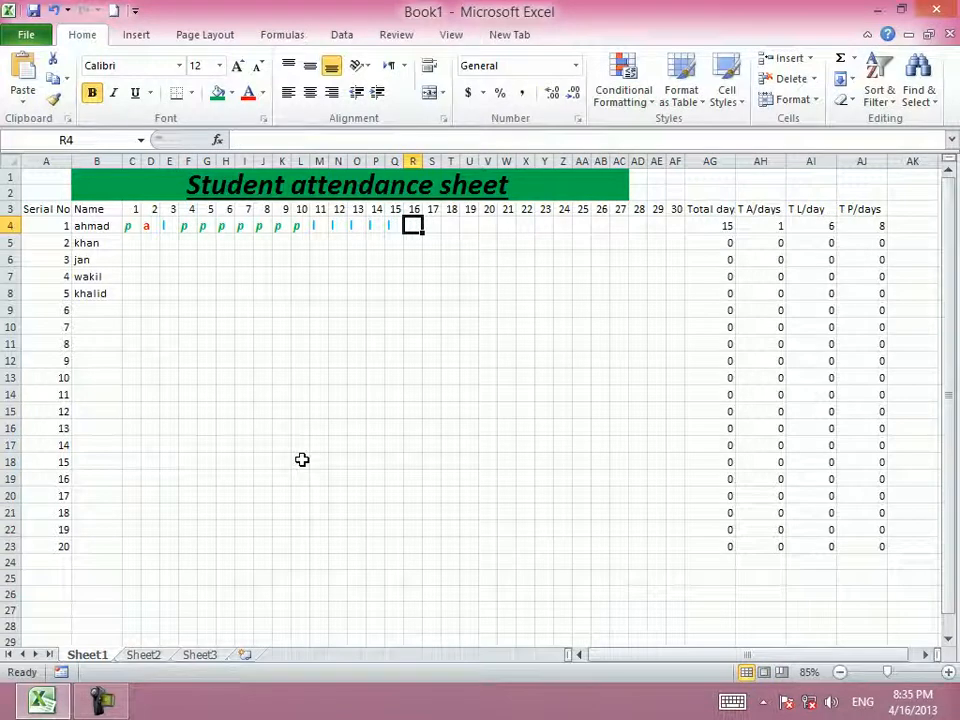
Step: Enter a for the first student on days 16 to 21, cells R4:W4
type("a")
key("Tab")
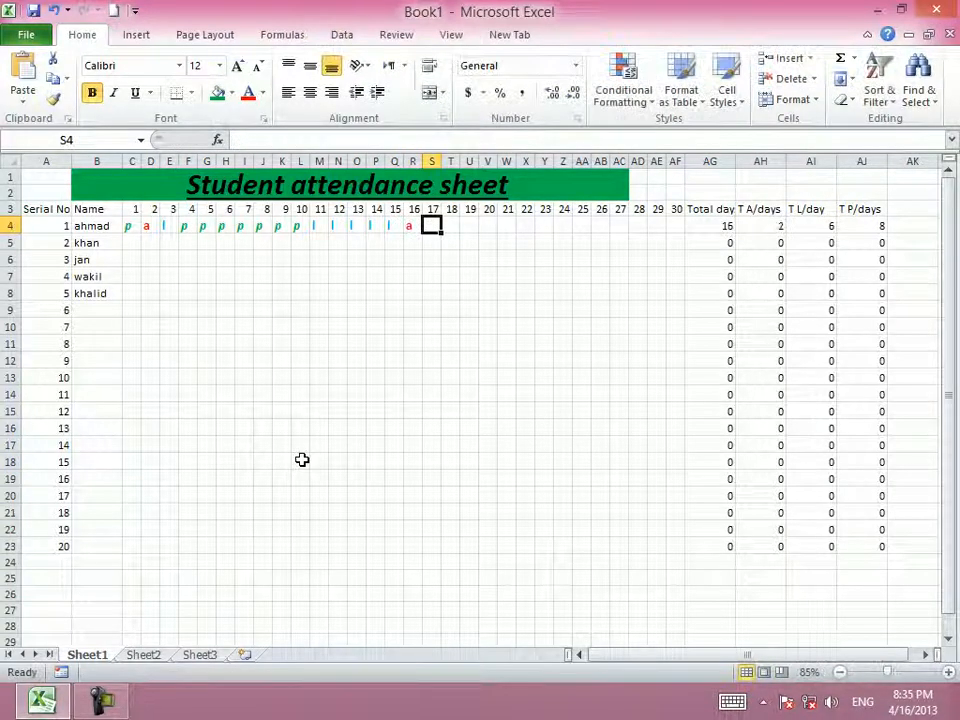
type("a")
key("Tab")
type("a")
key("Tab")
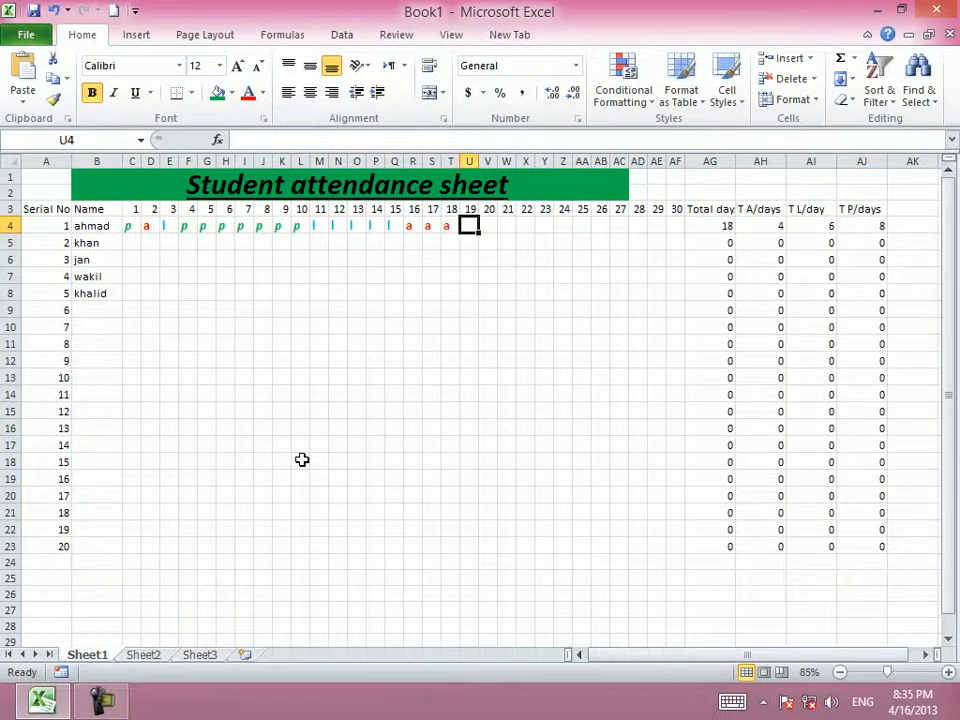
type("a")
key("Tab")
type("a")
key("Tab")
type("a")
key("Tab")
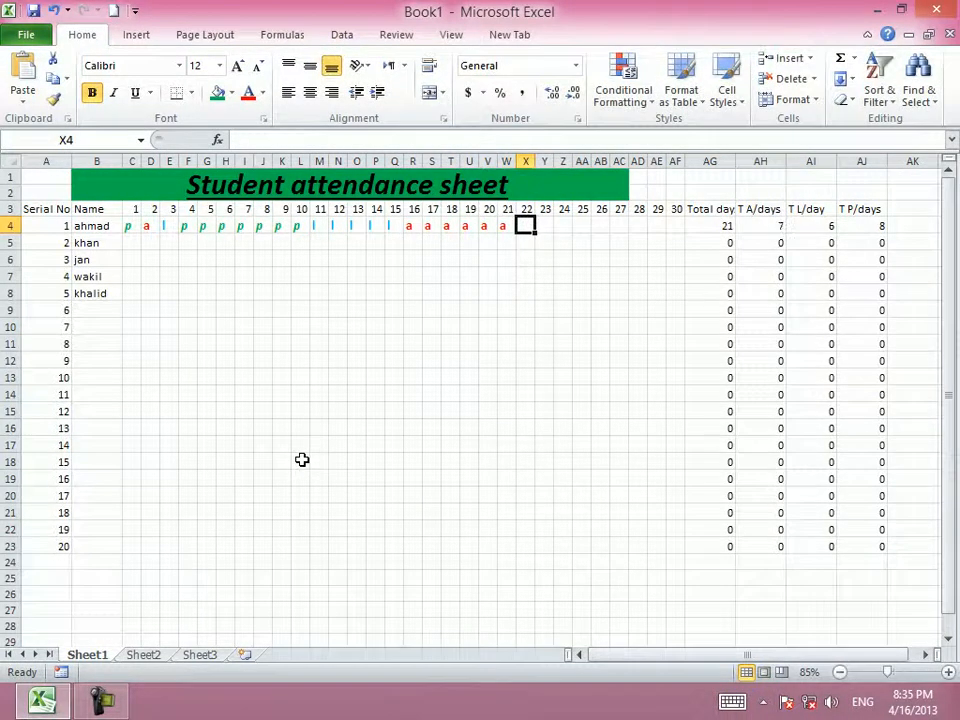
Step: Enter p for the first student on days 22 to 25 and l on days 26 and 27
type("p")
key("Tab")
type("p")
key("Tab")
type("p")
key("Tab")
type("p")
key("Tab")
type("l")
key("Tab")
type("l")
key("Tab")
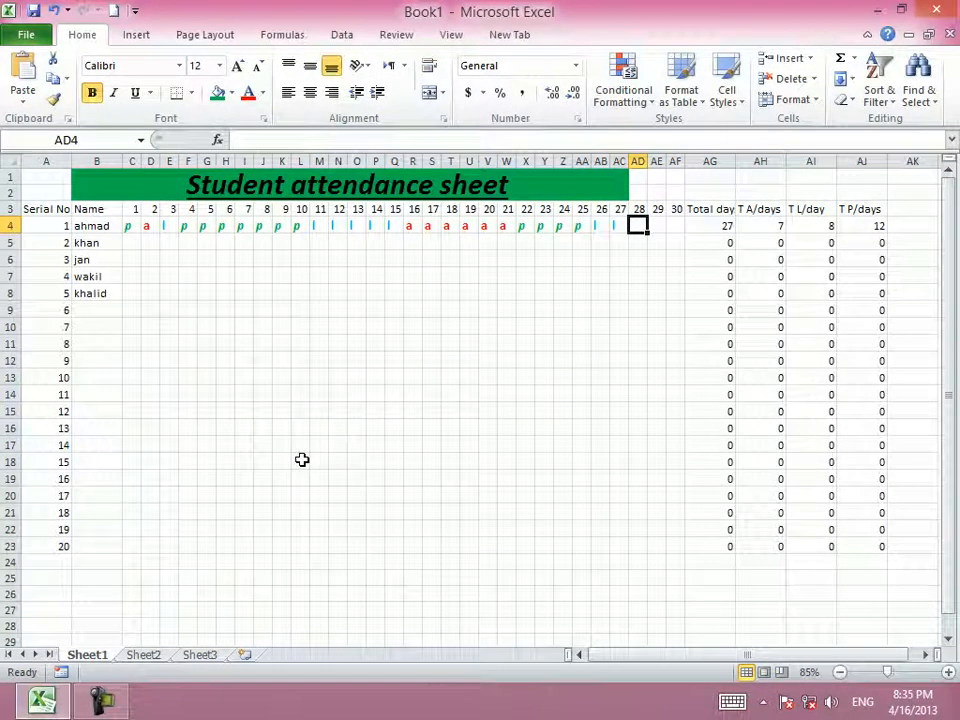
Step: Enter p for the first student on days 28 to 30, cells AD4:AF4
type("pp")
key("BackSpace")
key("Tab")
type("p")
key("Tab")
type("p")
key("Tab")
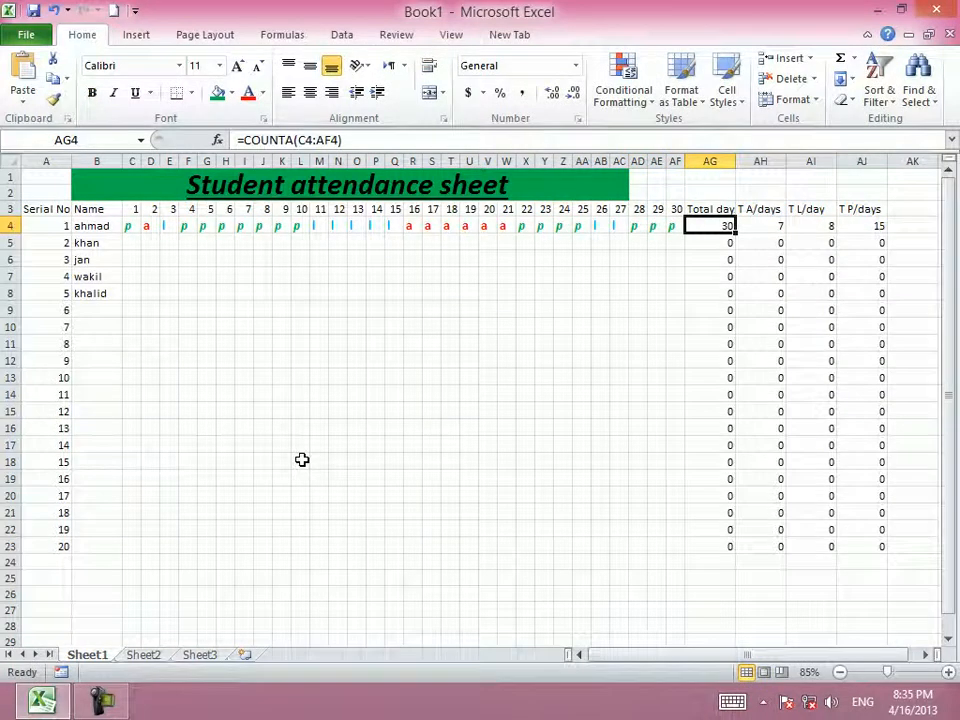
Step: Check the first student's total, absent, leave and present day formulas in AG4:AJ4
left_click(703, 326)
left_click(724, 226)
left_click(780, 226)
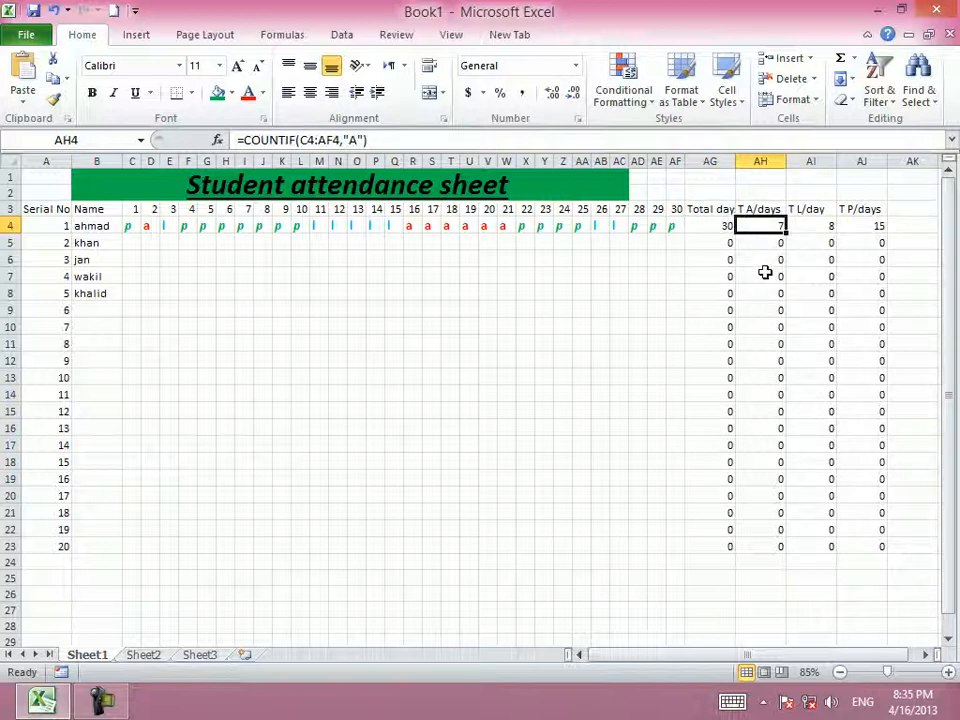
left_click(816, 226)
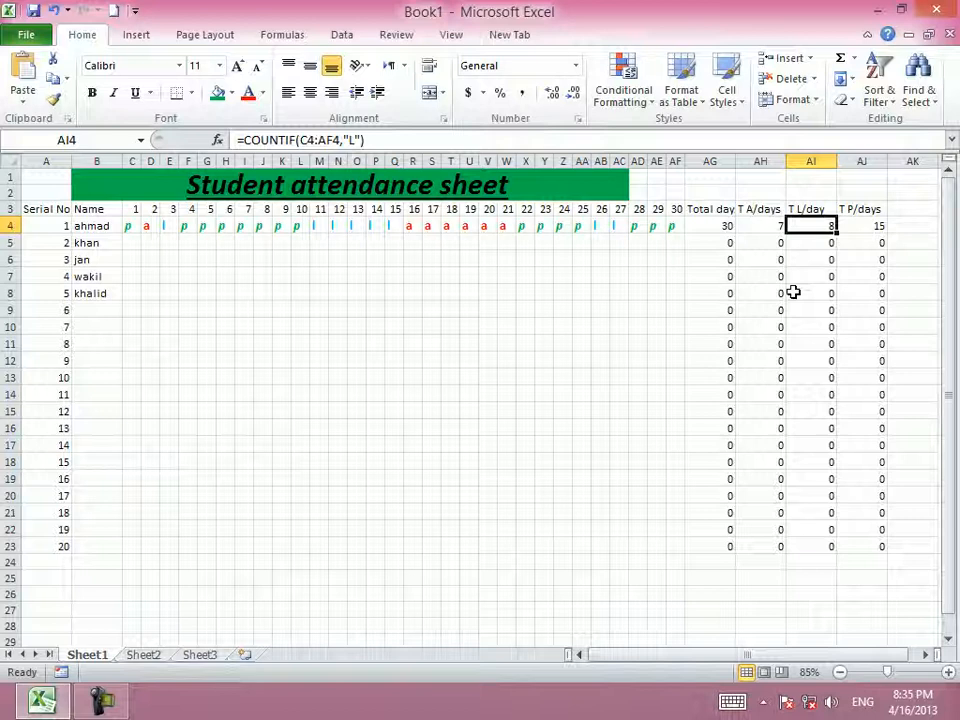
left_click(876, 226)
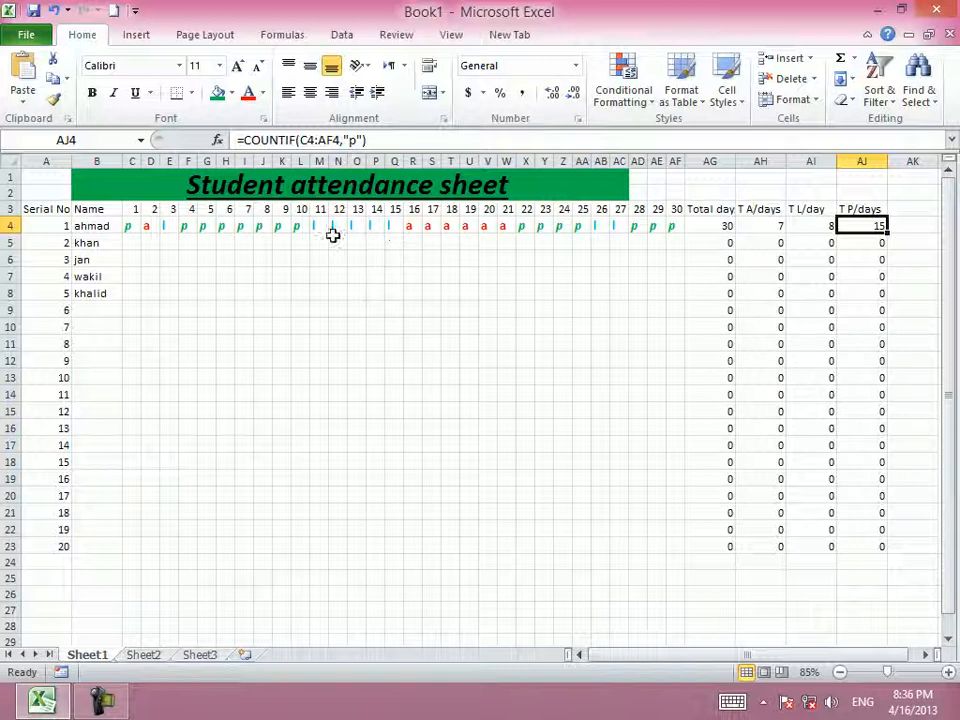
Step: Change the first student's attendance on days 16 to 18, cells R4:T4, to p
left_click(447, 225)
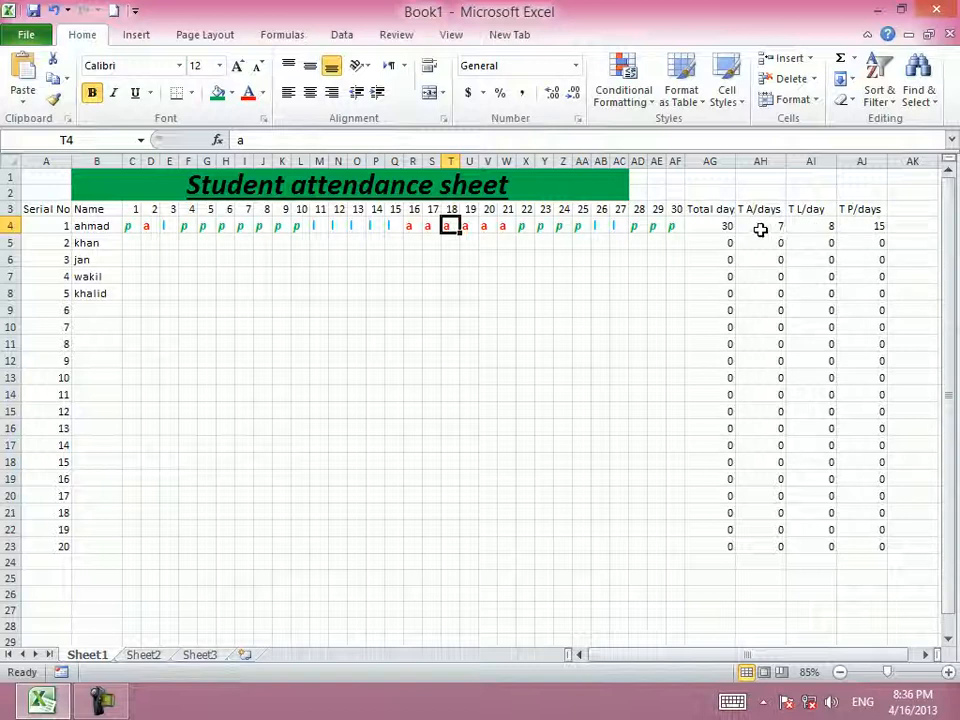
type("p")
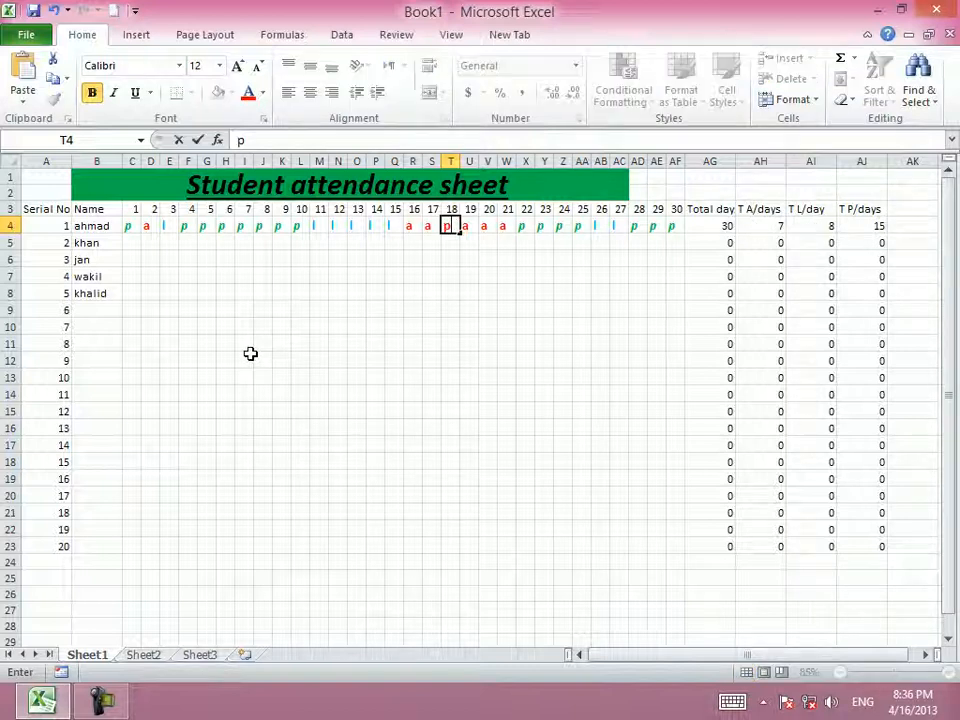
key("Left")
type("o")
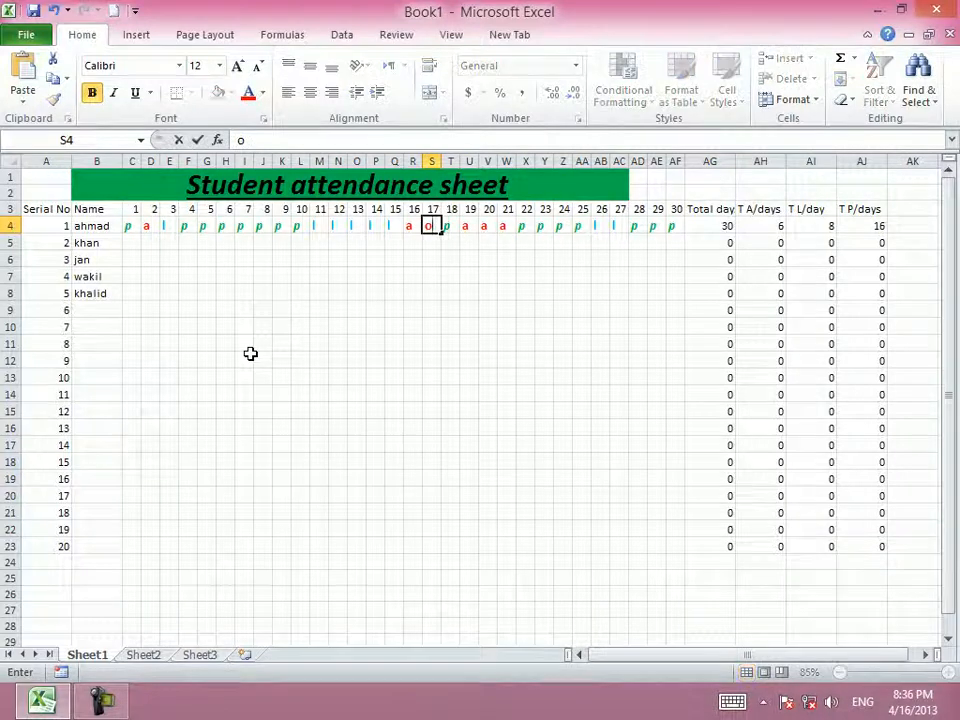
key("BackSpace")
type("p")
key("Left")
type("p")
Step: Change the first student's attendance to p on day 14 and a on days 12 and 13, checking the total days formula
key("Left")
key("Left")
type("p")
key("Left")
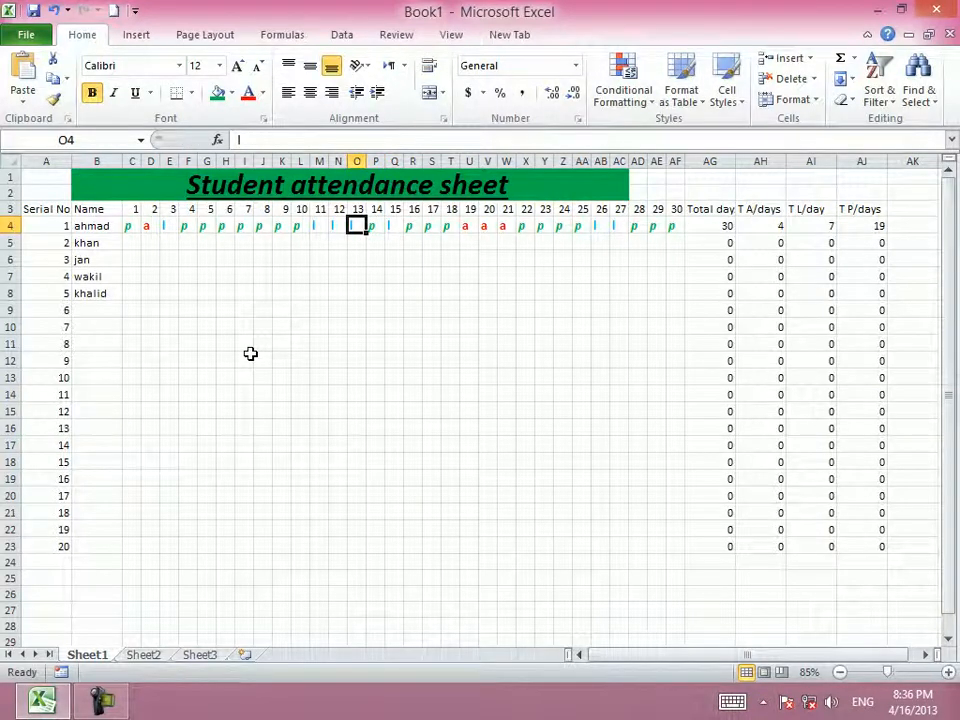
type("a")
key("Left")
type("a")
key("Left")
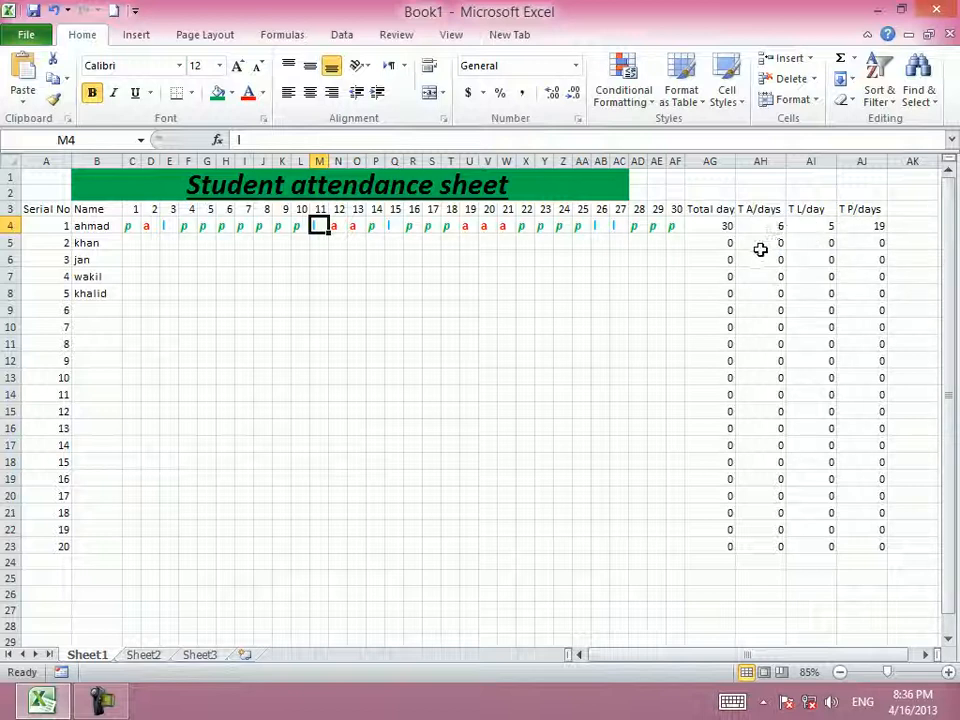
left_click(716, 226)
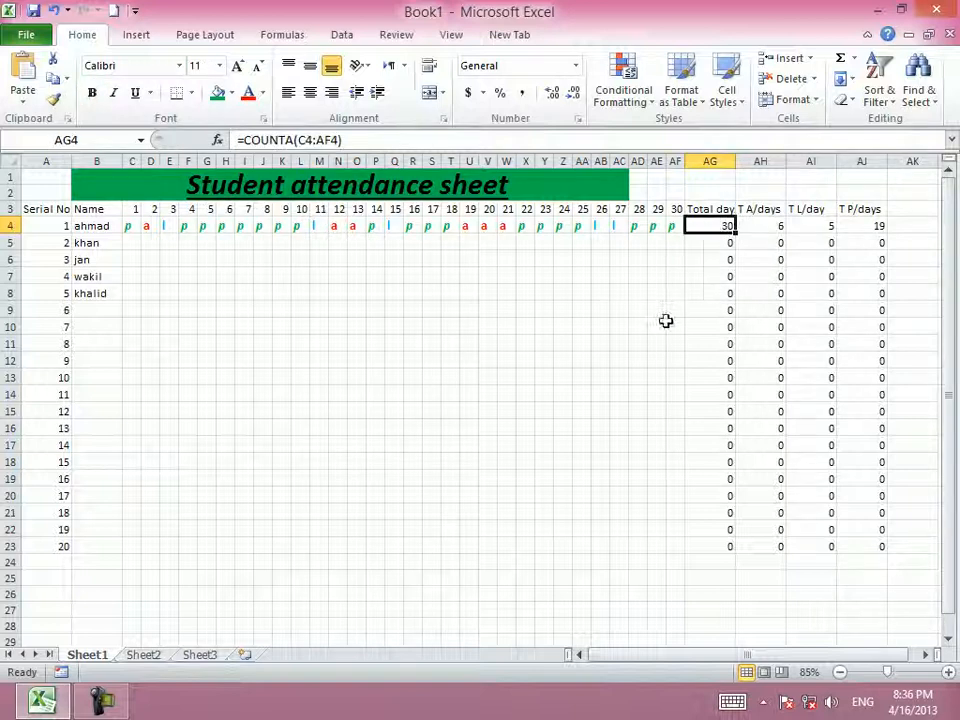
Step: Clear the first student's attendance for days 21 to 23, cells W4:Y4
left_click(547, 227)
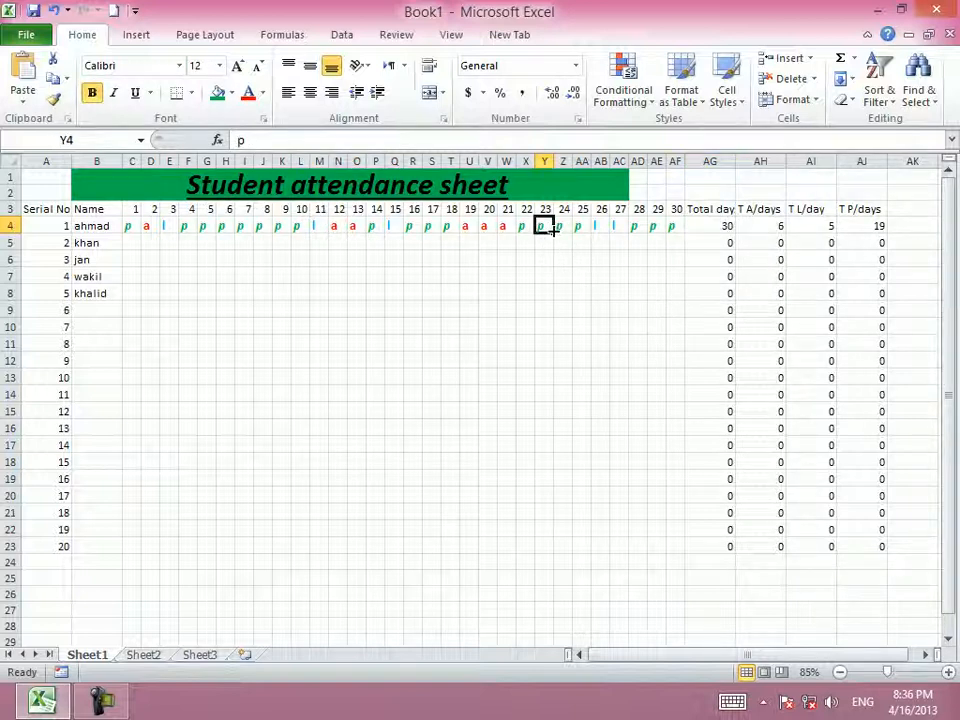
key("Delete")
key("Left")
key("Delete")
key("Left")
key("Delete")
key("Left")
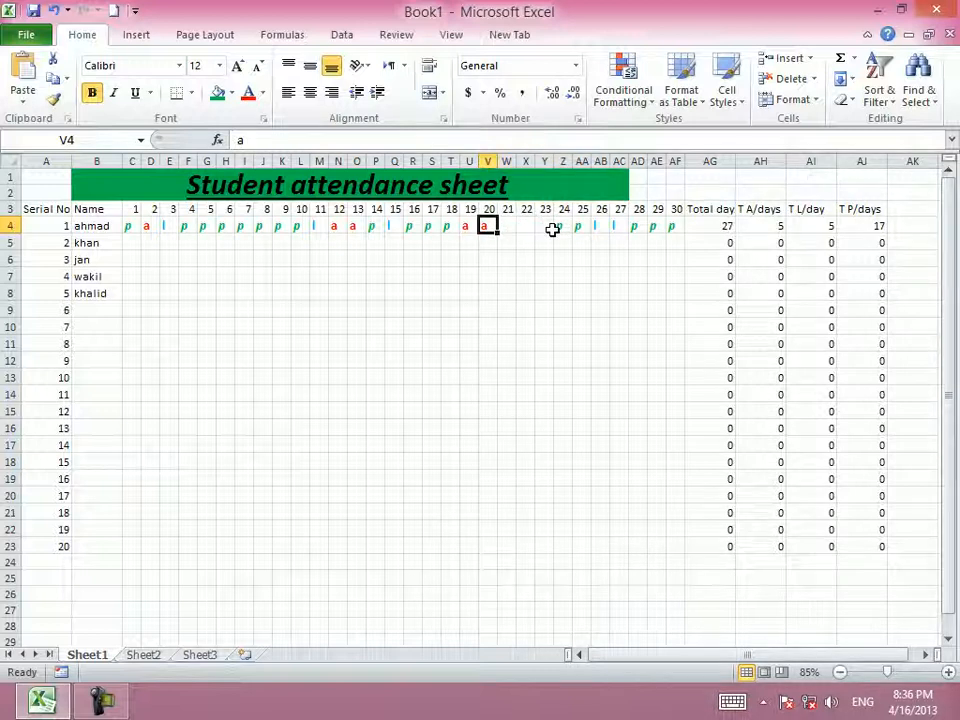
Step: Re-enter the first student's attendance as a on day 21 and p on days 22 and 23
key("Right")
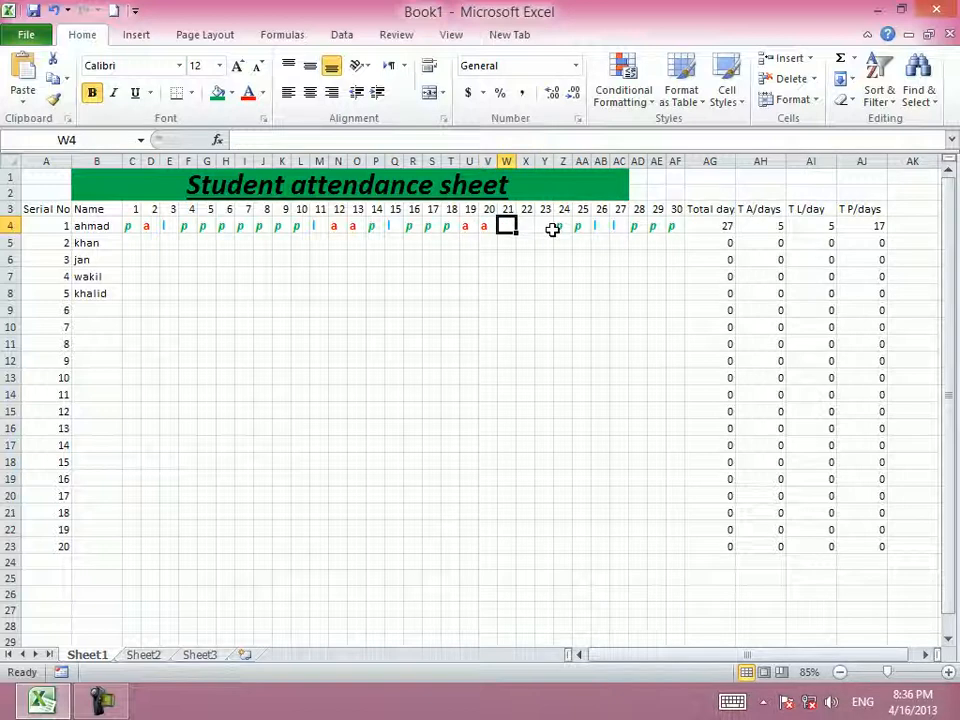
type("a")
key("Right")
type("p")
key("Right")
type("p")
key("Right")
left_click(557, 240)
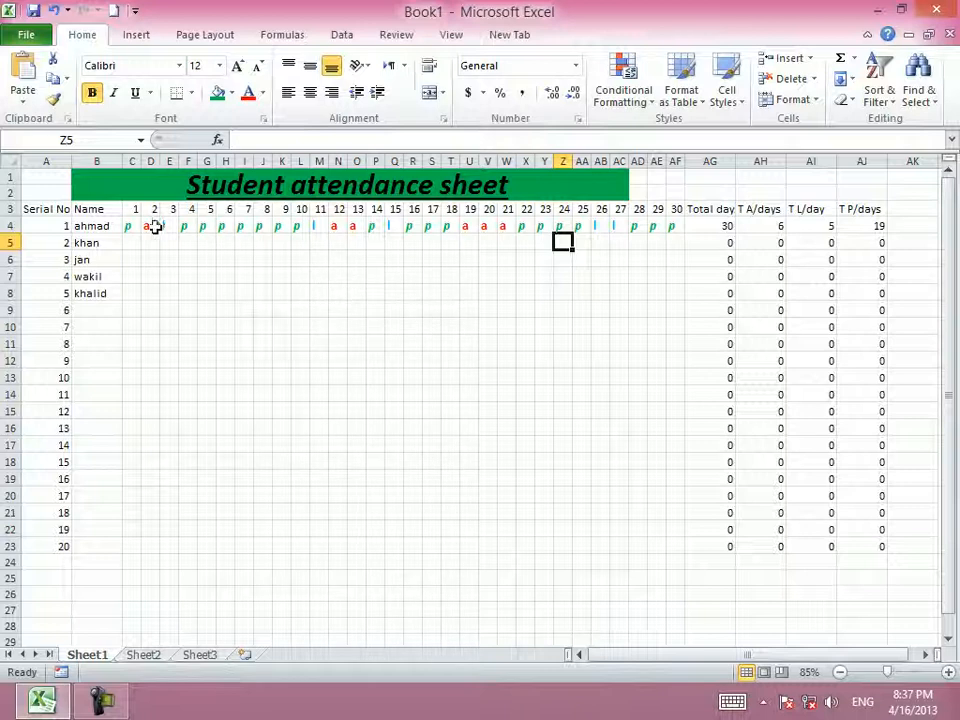
Step: Rotate the text of day headers C3:AF3 up and increase row 3 to about four times its height
left_click_drag(135, 209, 676, 208)
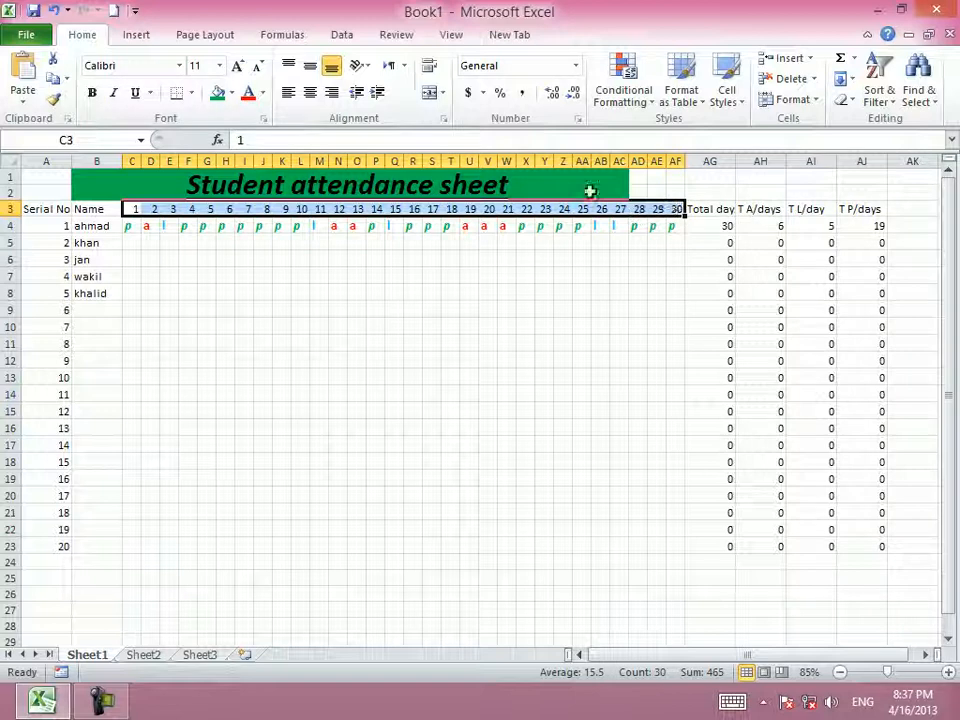
left_click(364, 66)
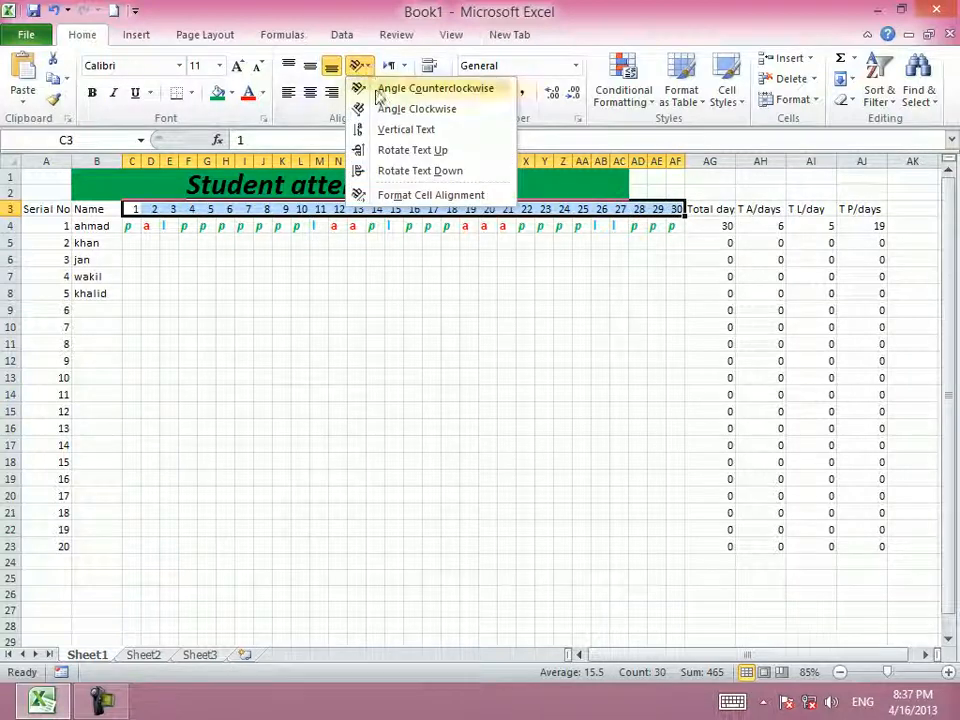
left_click(390, 152)
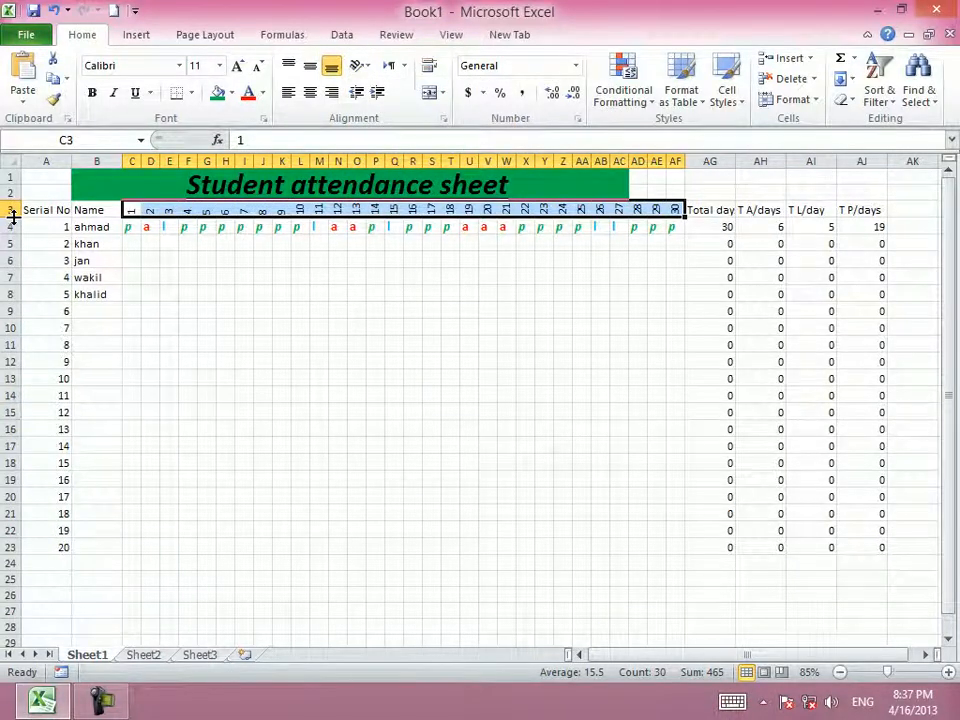
left_click_drag(18, 218, 9, 262)
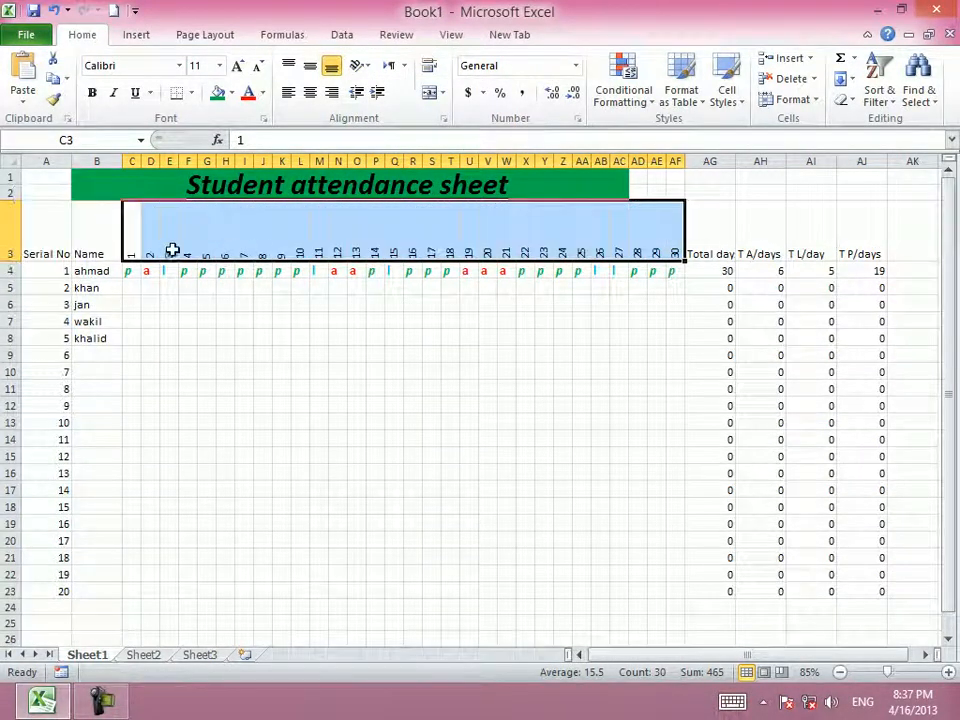
Step: Enter Saturday in C3 and fill the weekday names across the header row to AF3
left_click(135, 240)
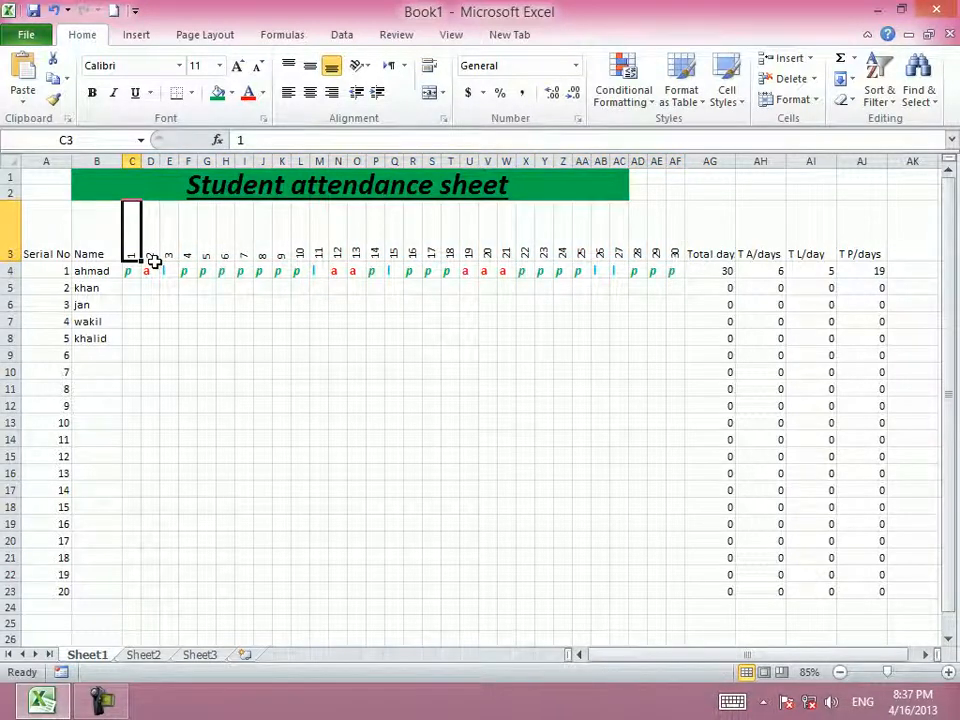
type("sa")
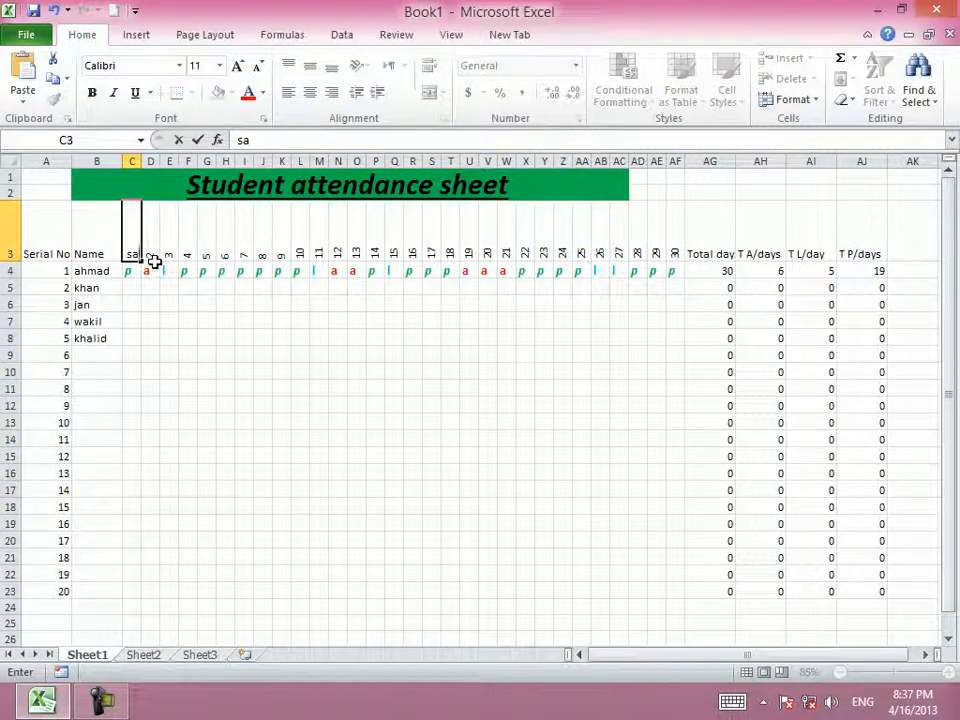
type("tur")
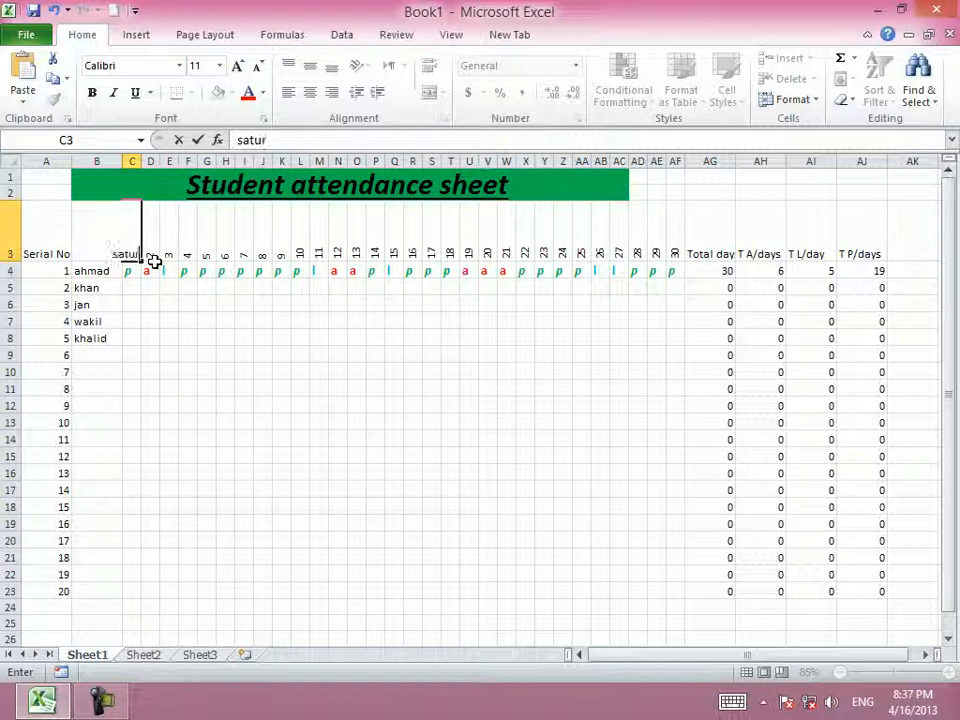
type("day")
key("Return")
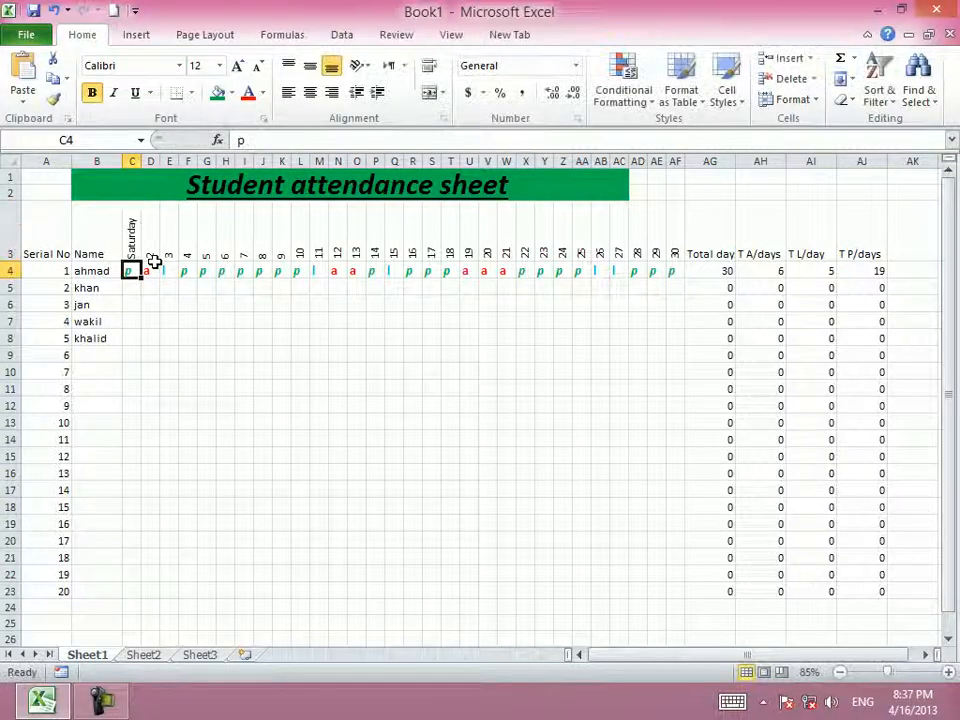
left_click(137, 243)
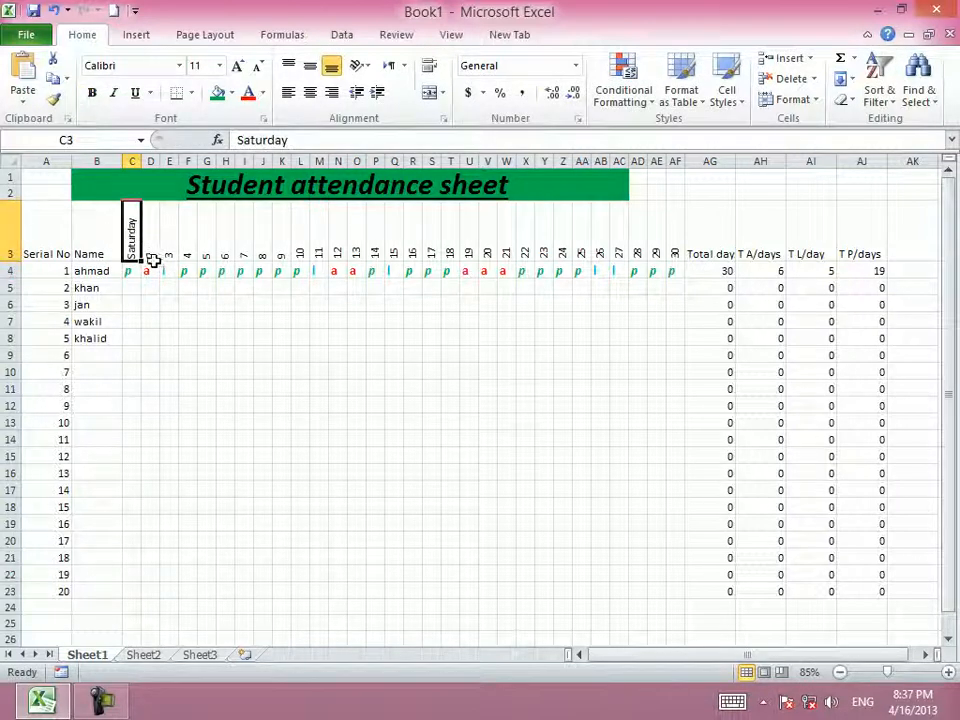
left_click_drag(143, 261, 685, 273)
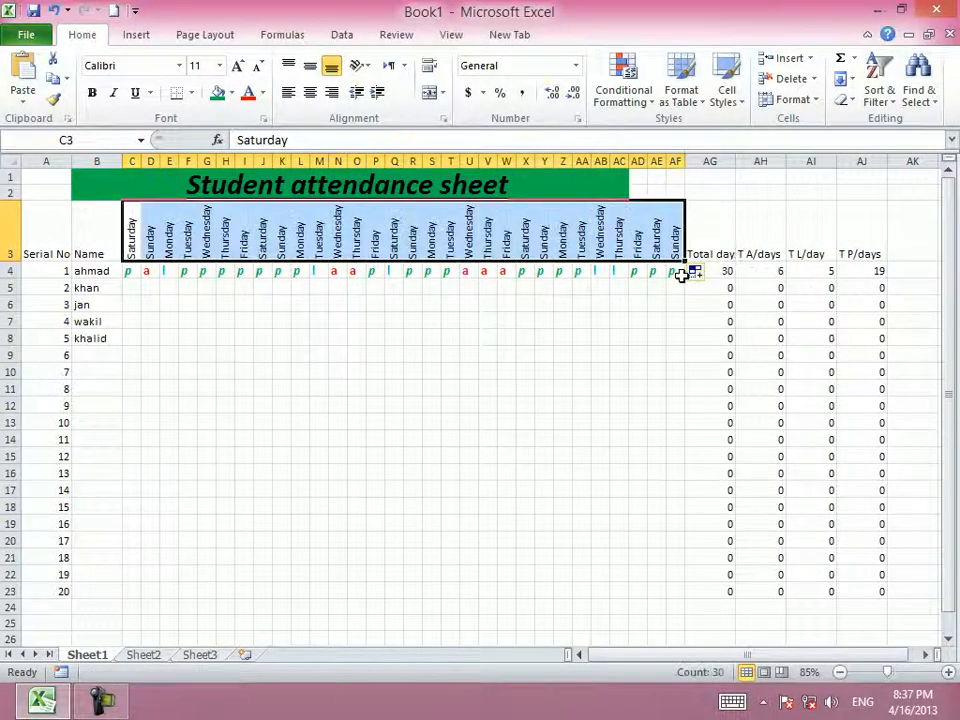
Step: Try to fill headers C3:AF3 as a date series by weekday with step value 1
left_click(489, 371)
left_click_drag(133, 229, 686, 234)
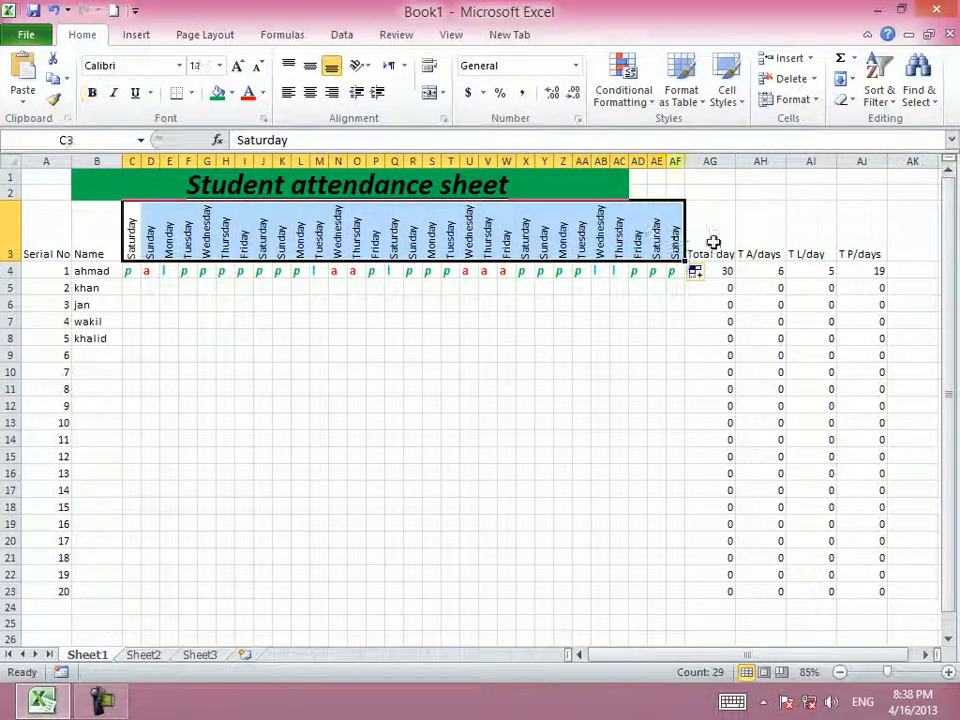
left_click(845, 78)
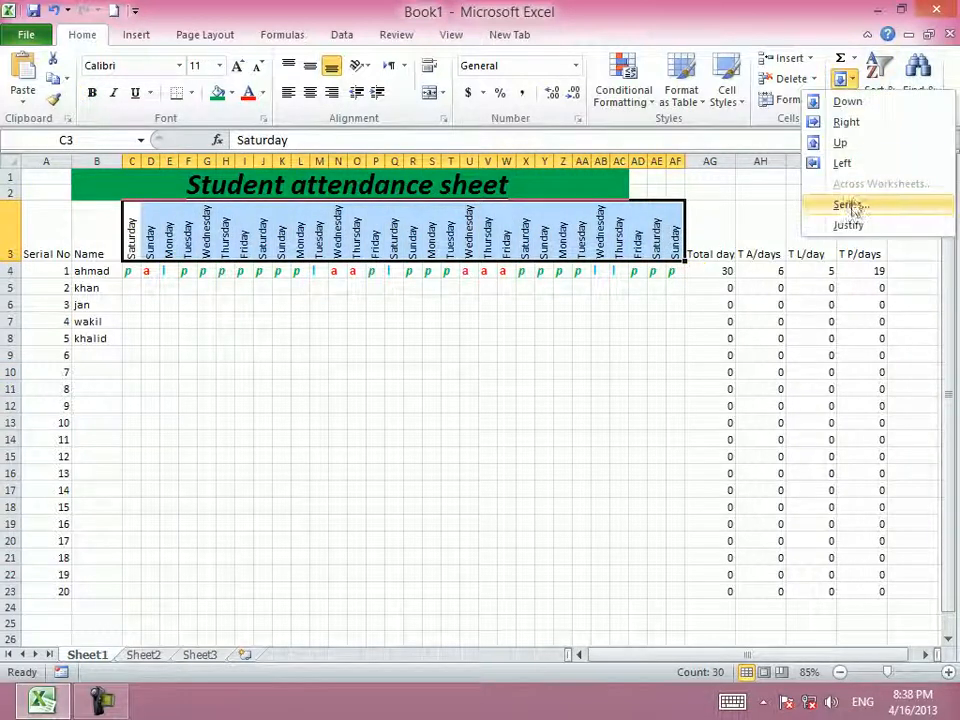
left_click(849, 205)
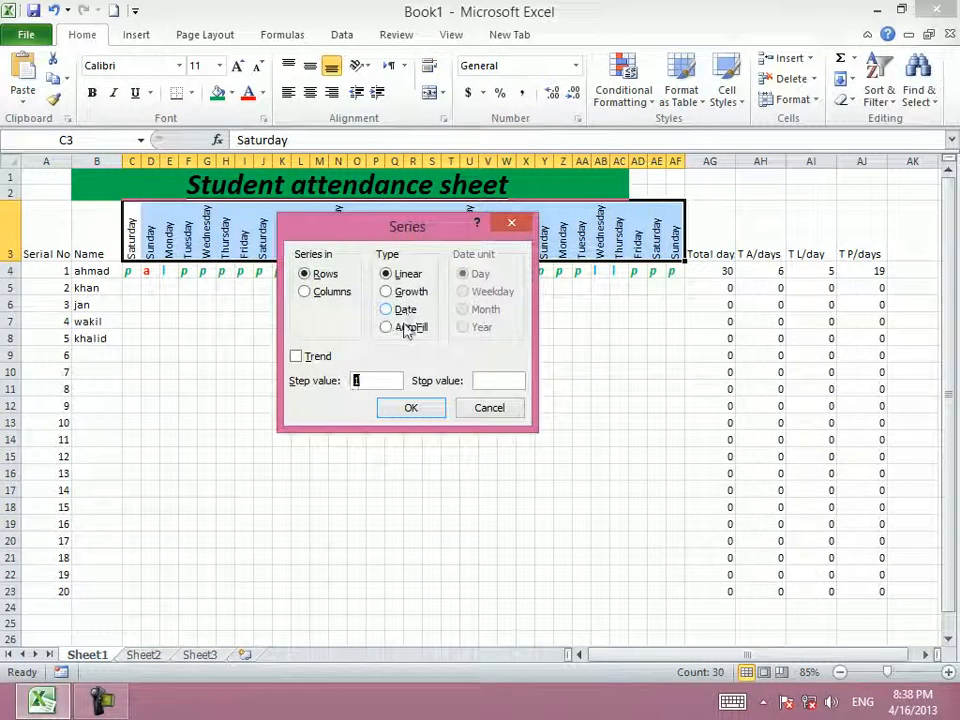
left_click(404, 310)
left_click(488, 291)
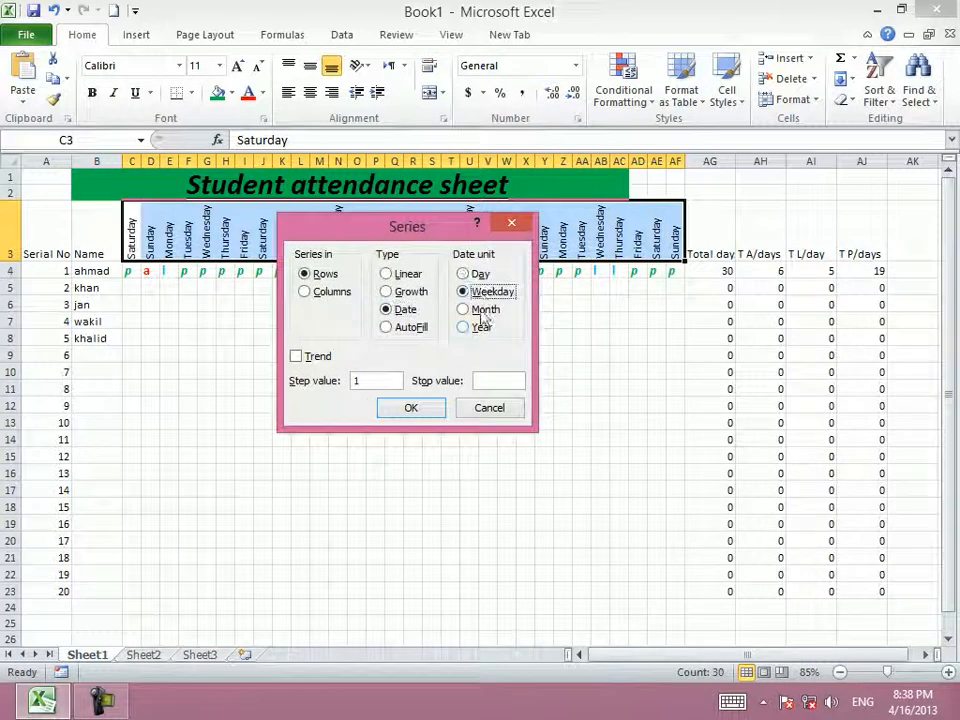
left_click(411, 408)
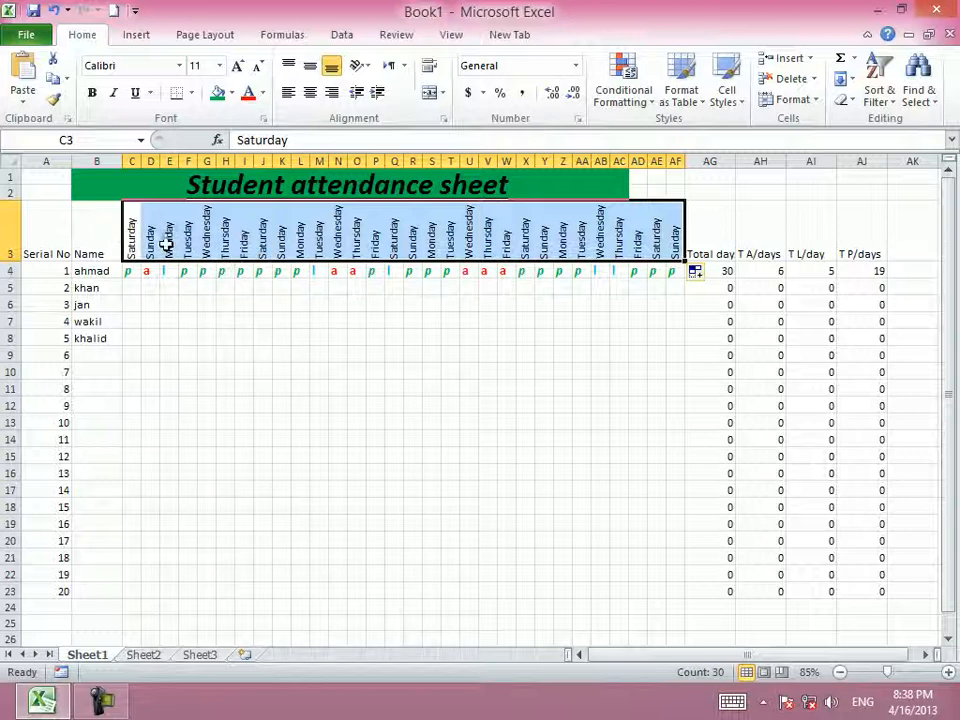
Step: Enter the current date, 4/16/2013, in C3 and fill consecutive dates across to AF3
key("ctrl+semicolon")
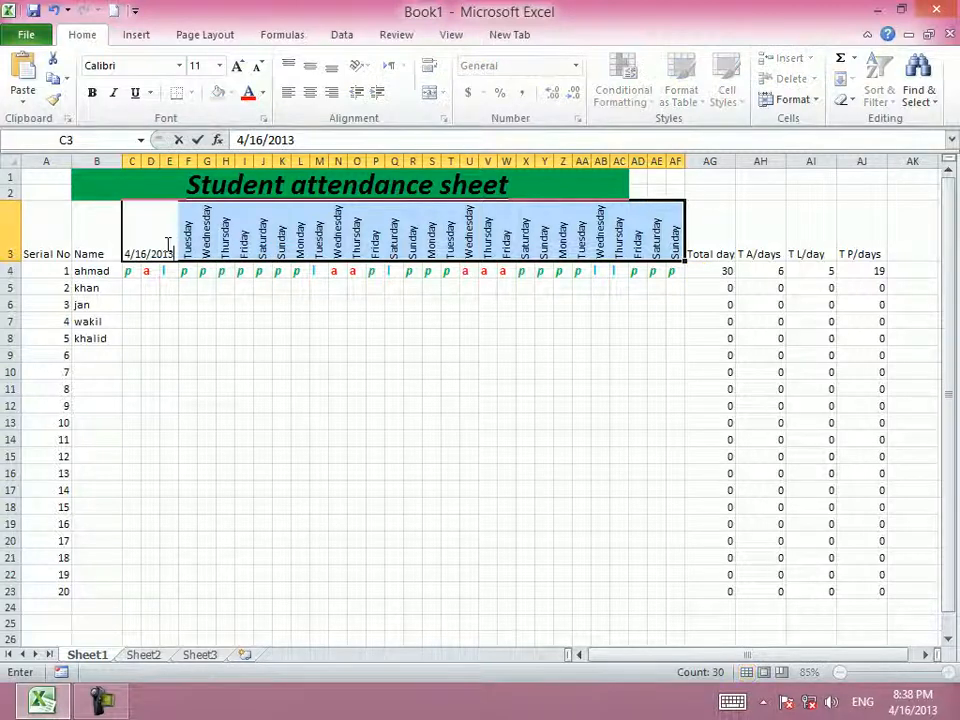
left_click(203, 347)
left_click(136, 253)
left_click_drag(142, 258, 688, 272)
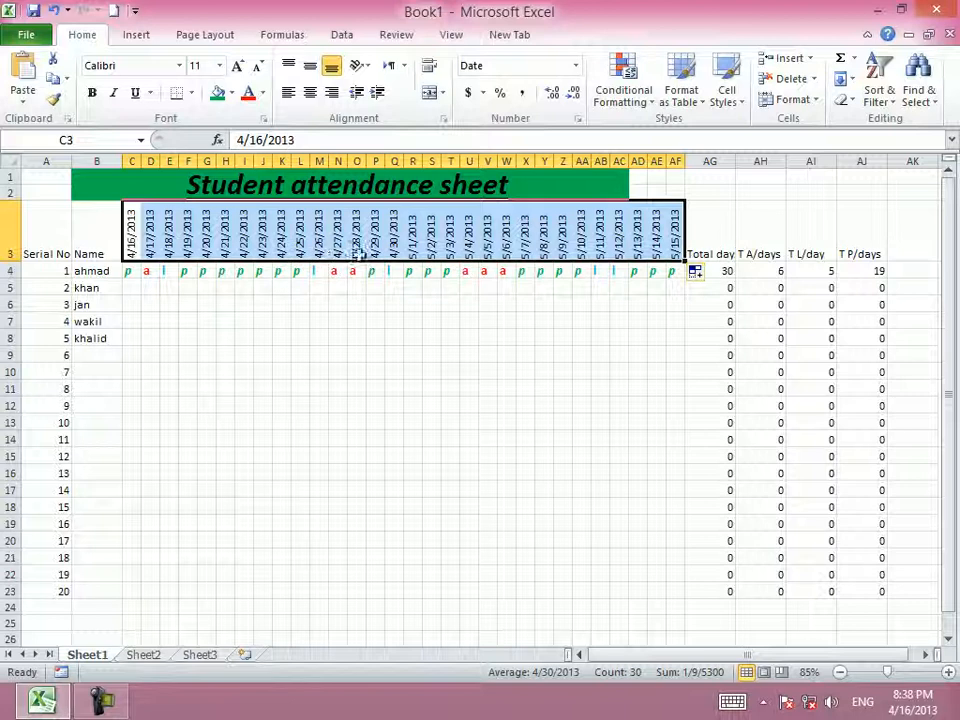
Step: Refill headers C3:AF3 as a date series by weekday with step value 1, checking the dates in F3 and G3
left_click(840, 78)
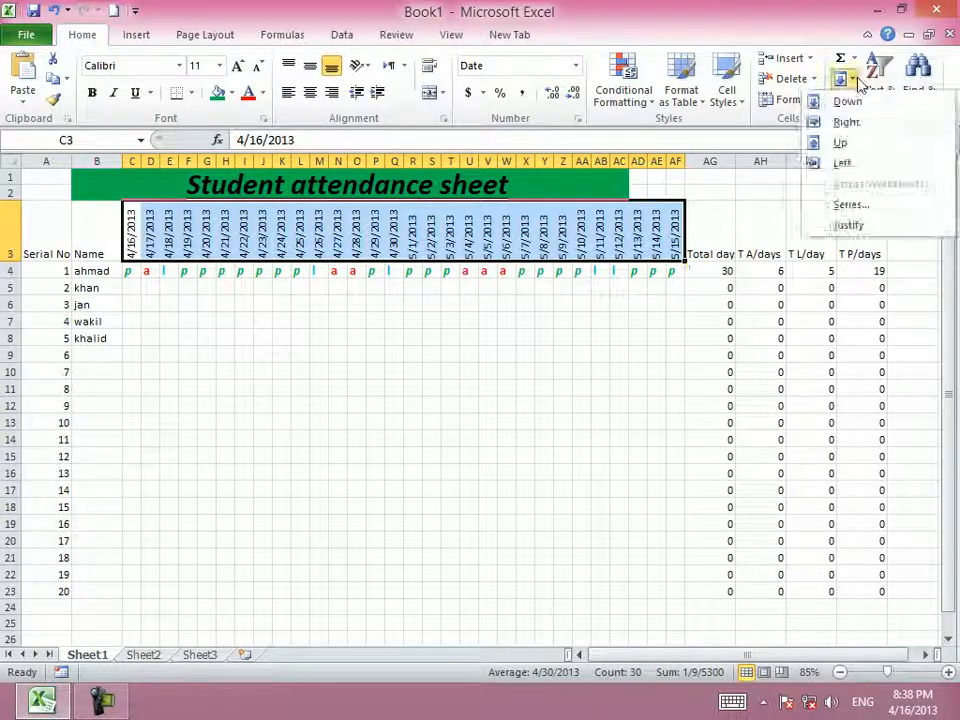
left_click(836, 203)
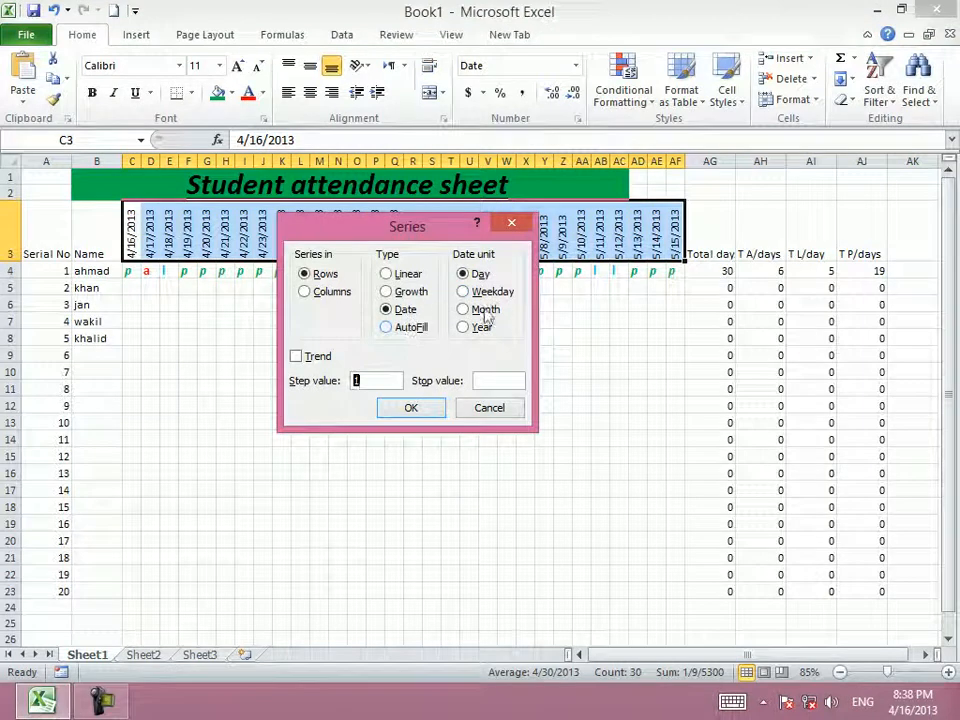
left_click(492, 292)
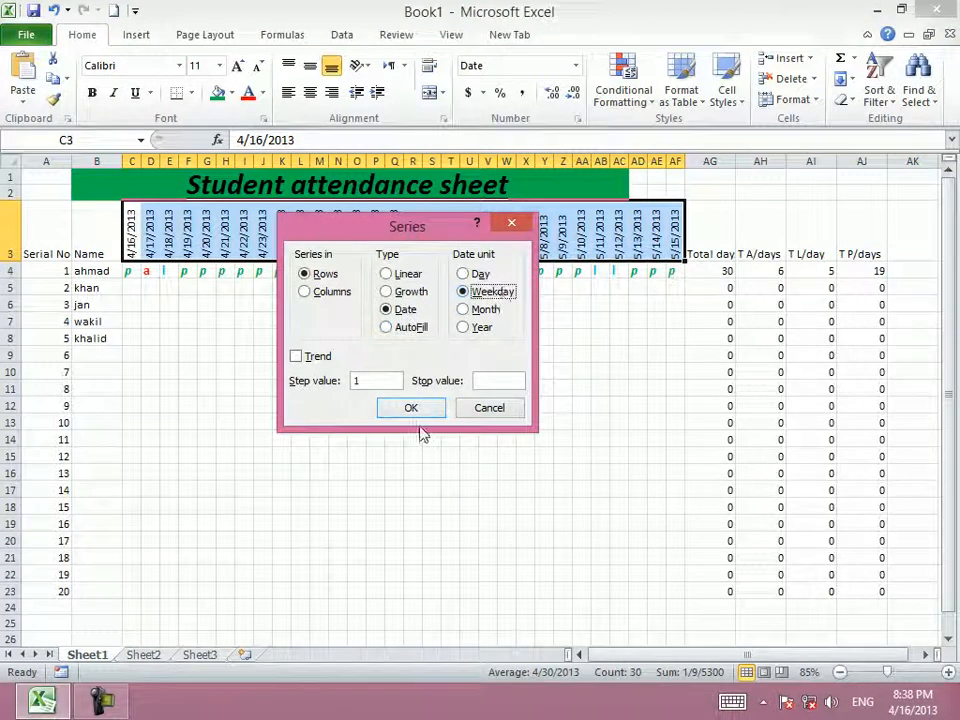
left_click(415, 408)
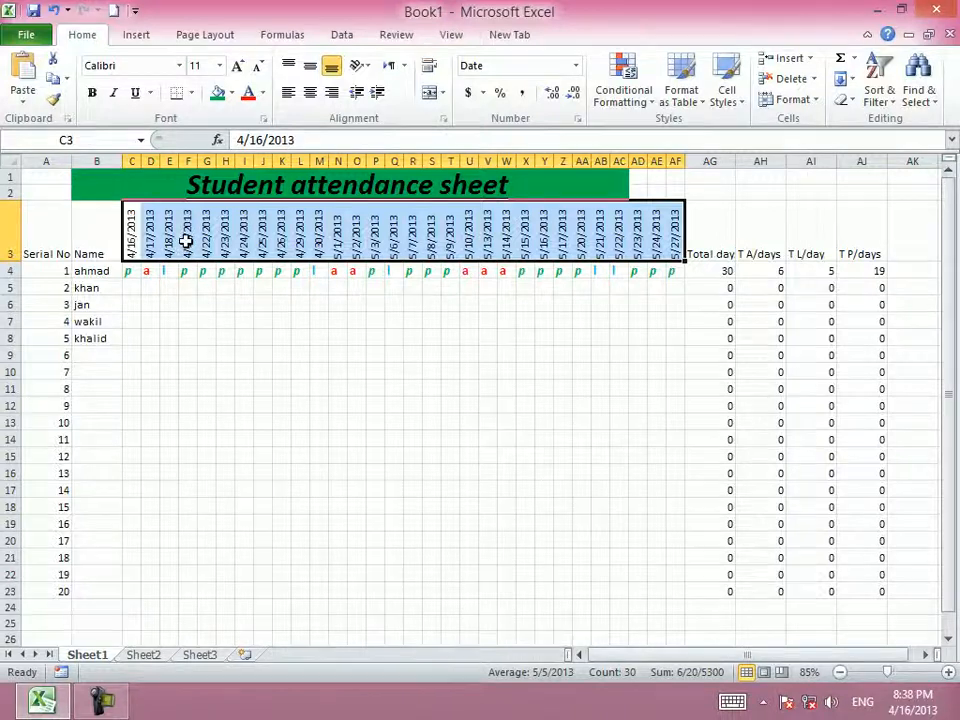
left_click(184, 245)
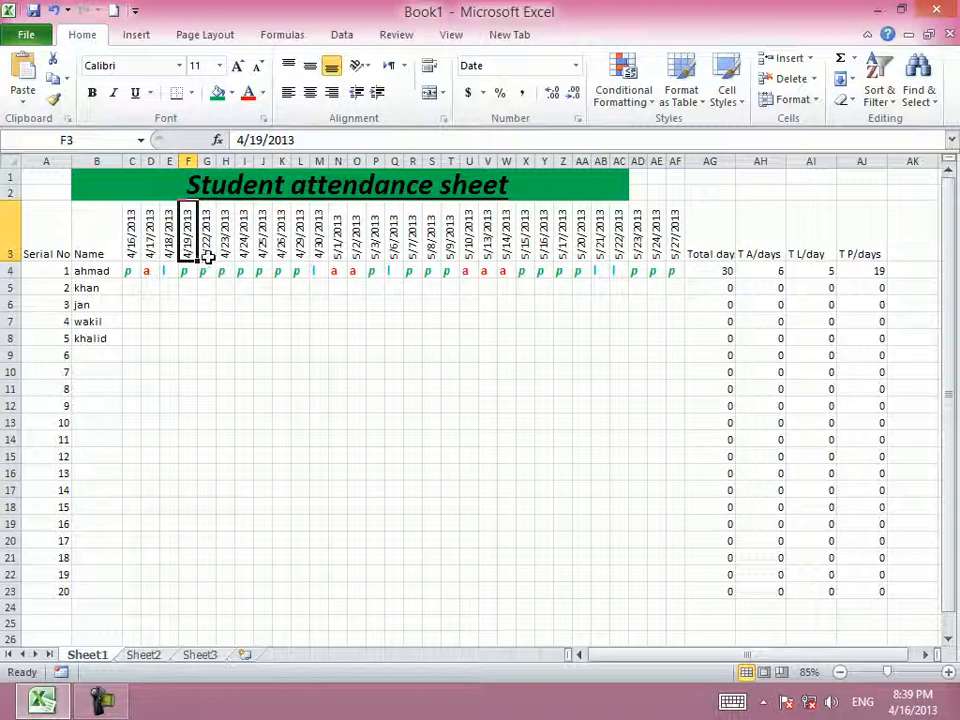
left_click(207, 247)
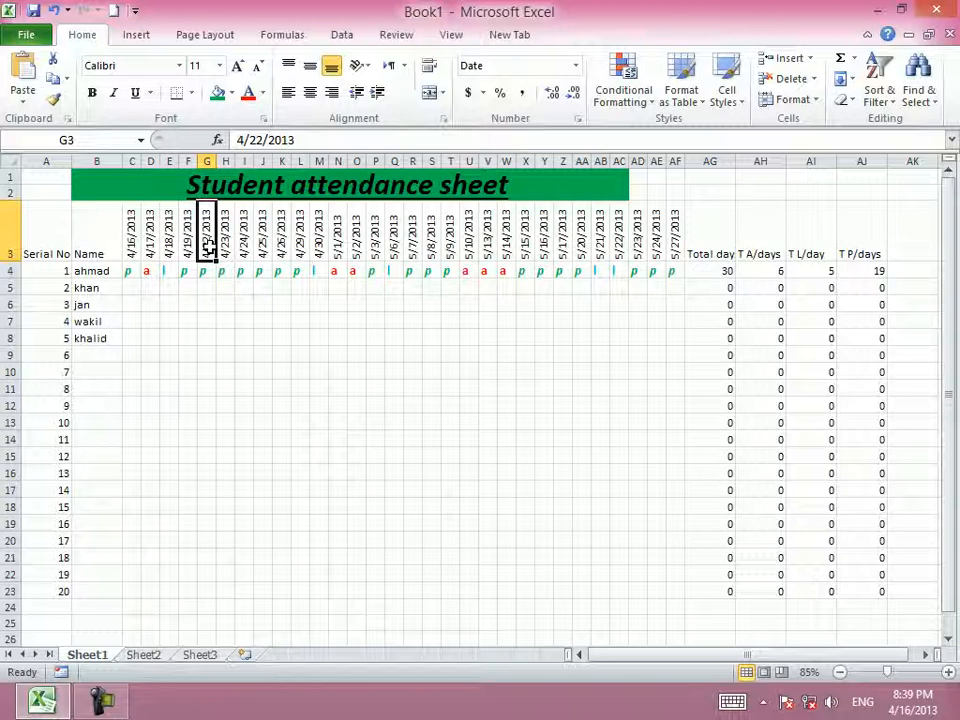
Step: Format the header dates C3:AF3 as Long Date and increase row 3 to about three times its height
left_click_drag(132, 230, 664, 236)
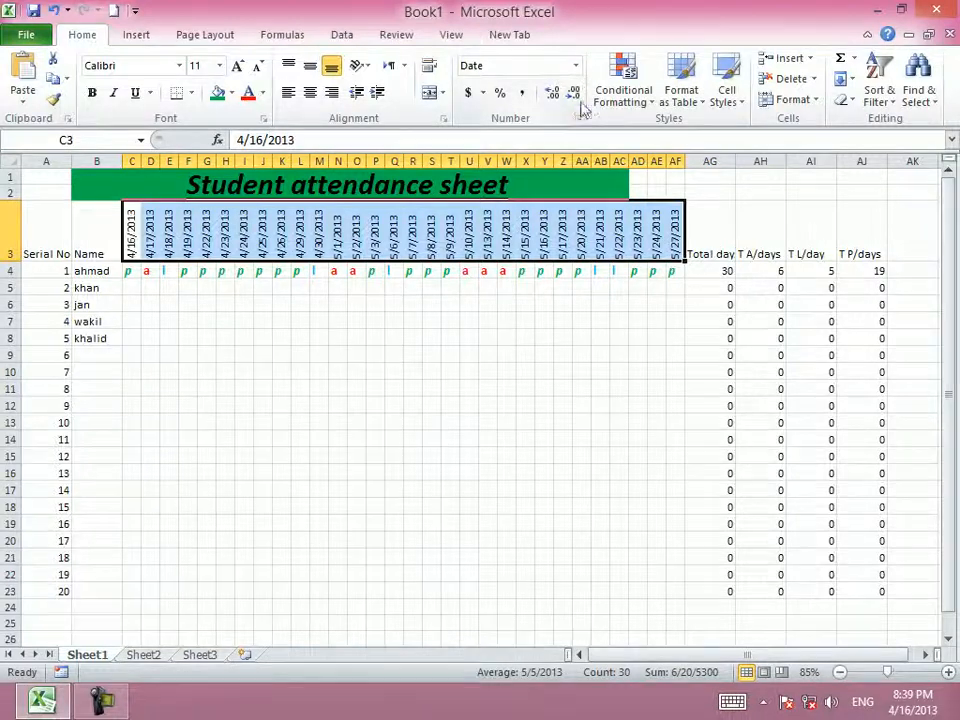
left_click(575, 66)
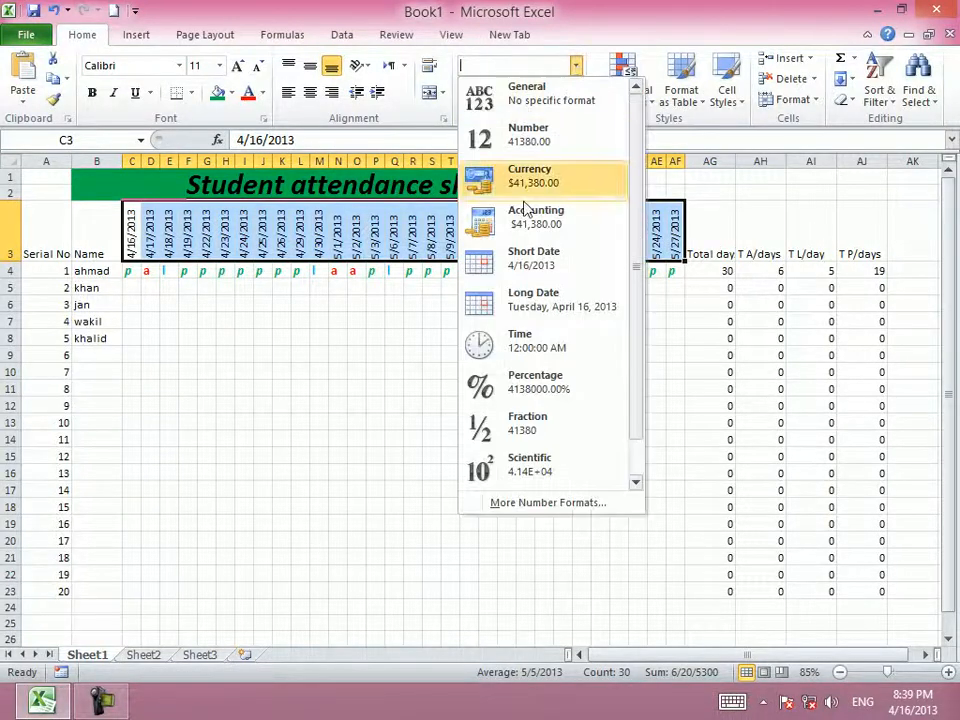
left_click(560, 310)
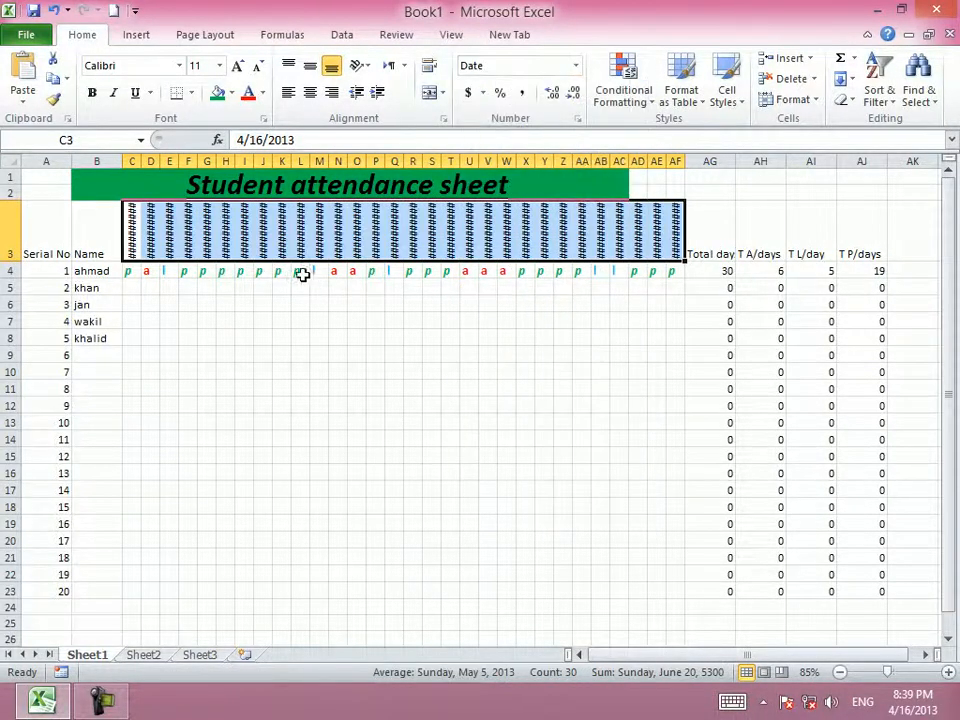
left_click_drag(7, 258, 6, 372)
left_click(469, 300)
left_click_drag(300, 326, 322, 330)
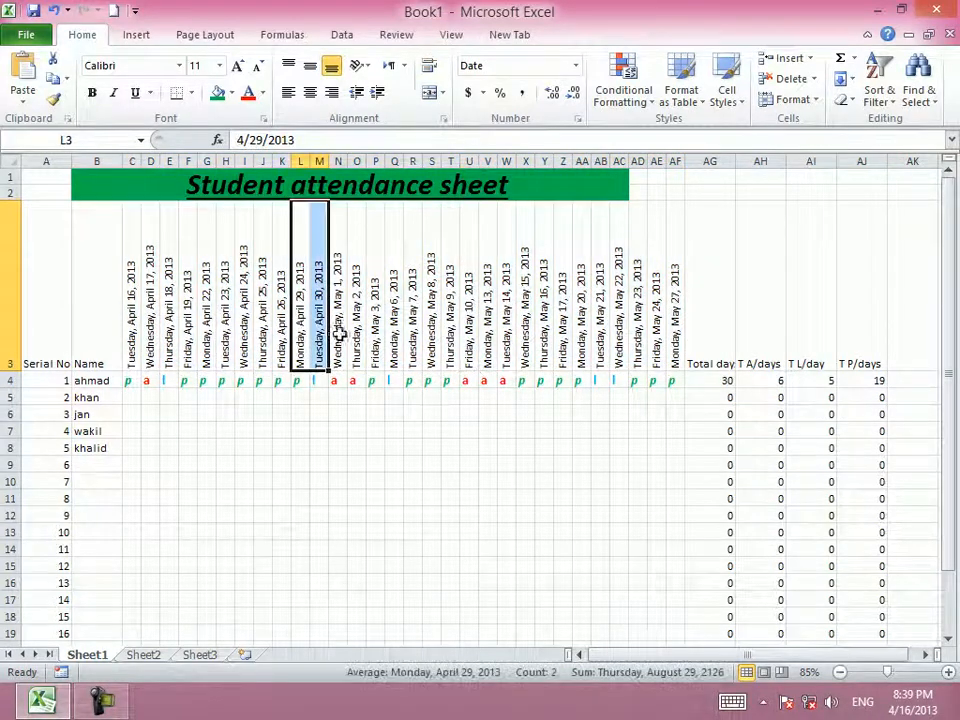
Step: Undo the row height, date format and series changes back to the numbered day headers 1 to 30
left_click(130, 339)
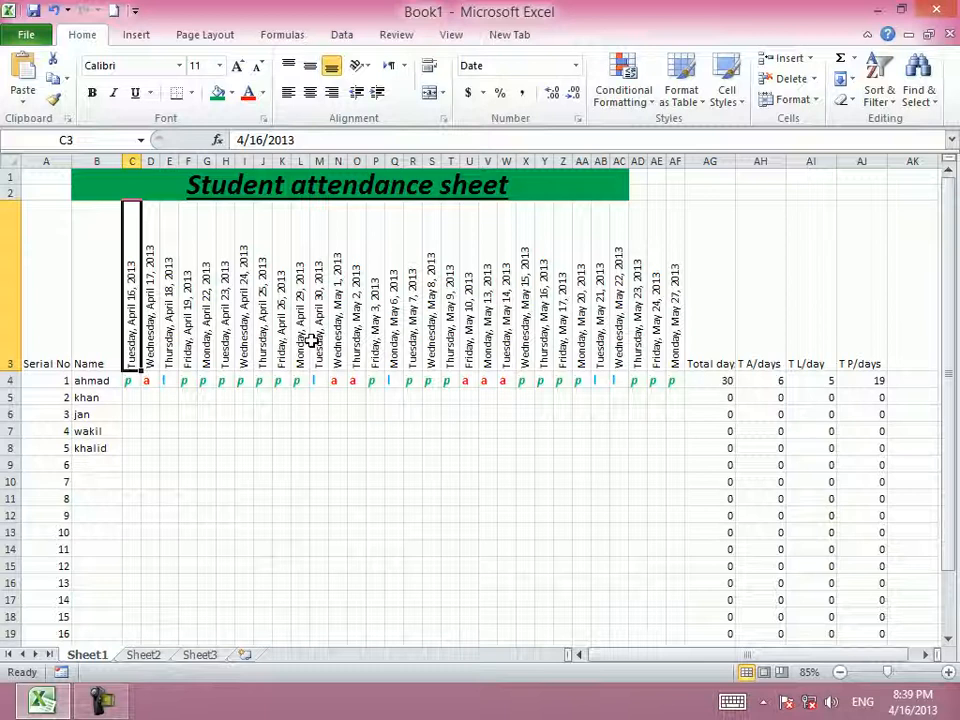
key("ctrl+z")
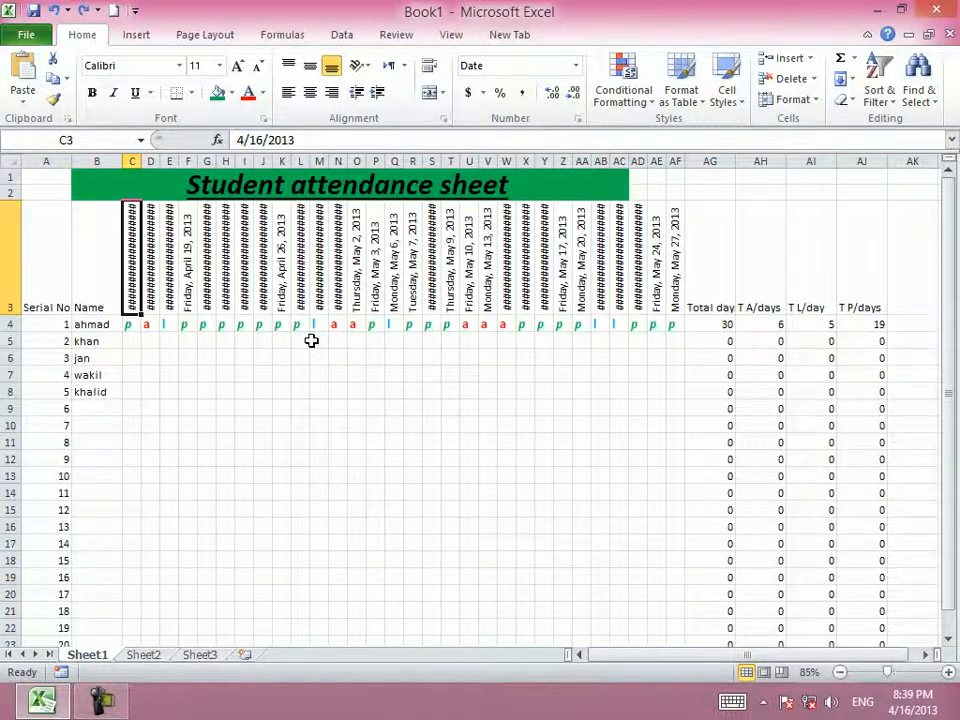
key("ctrl+z")
key("ctrl+z")
key("ctrl+z")
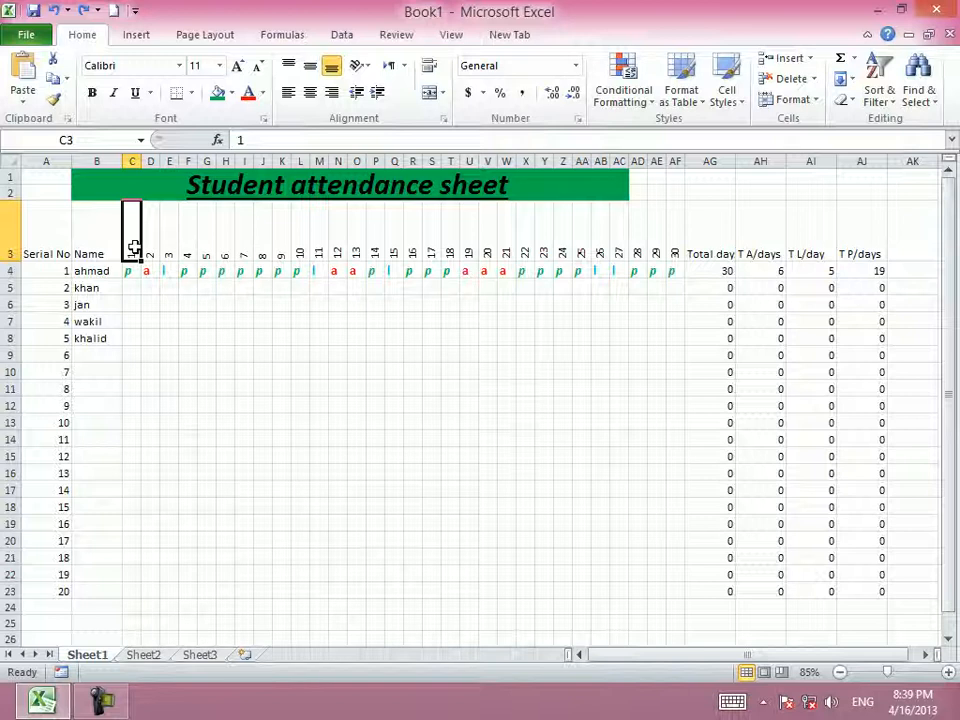
Step: Clear the day headers 8 and 9 in cells J3 and K3
left_click(280, 256)
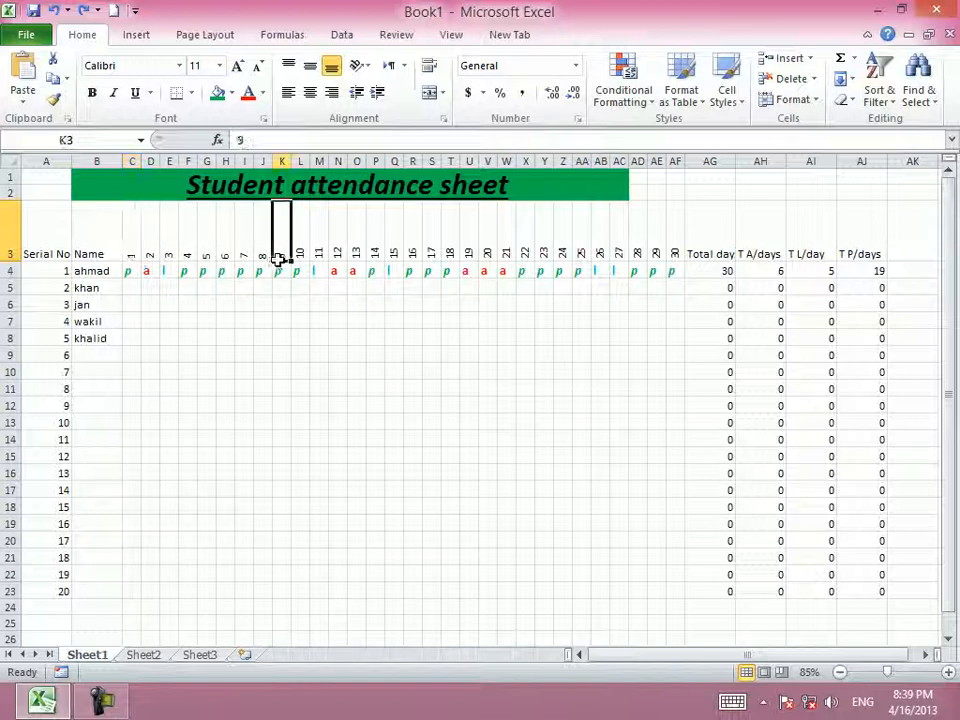
left_click(262, 254)
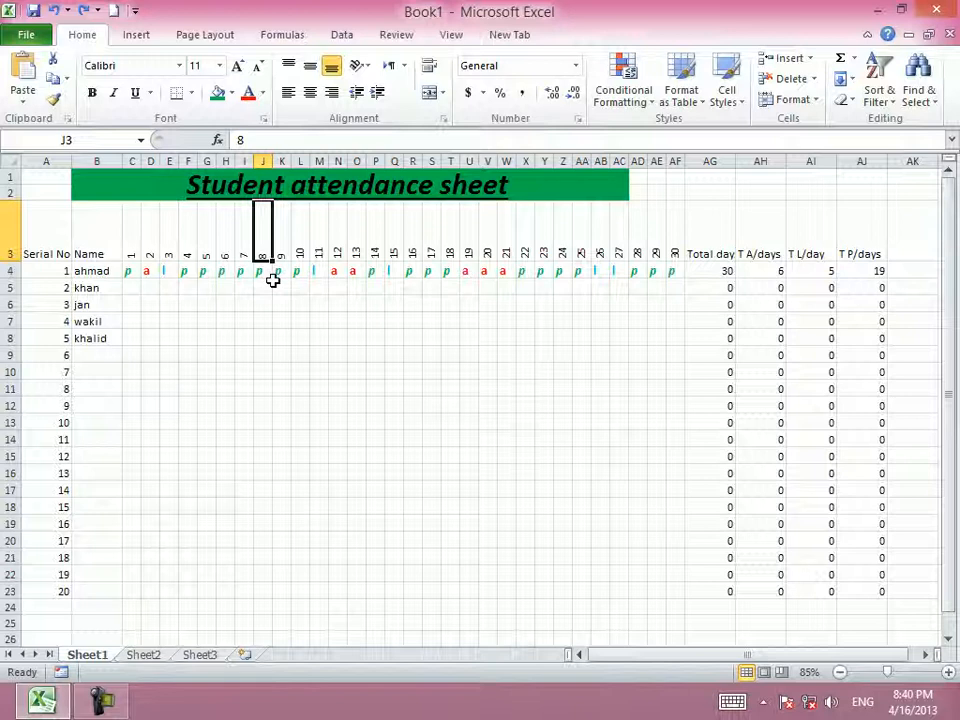
left_click(816, 80)
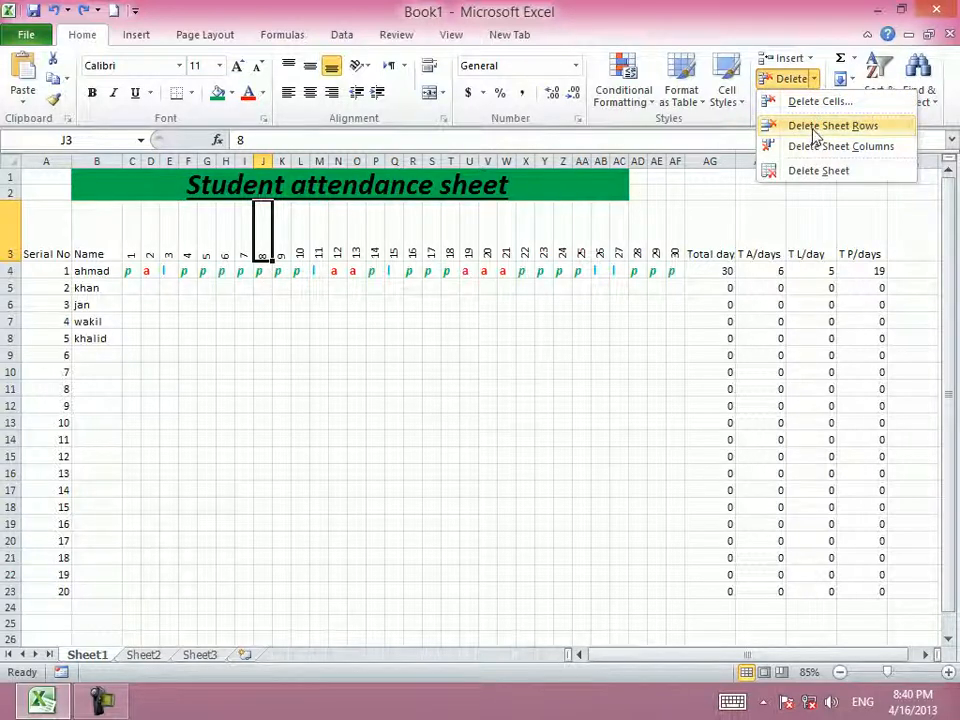
left_click(262, 225)
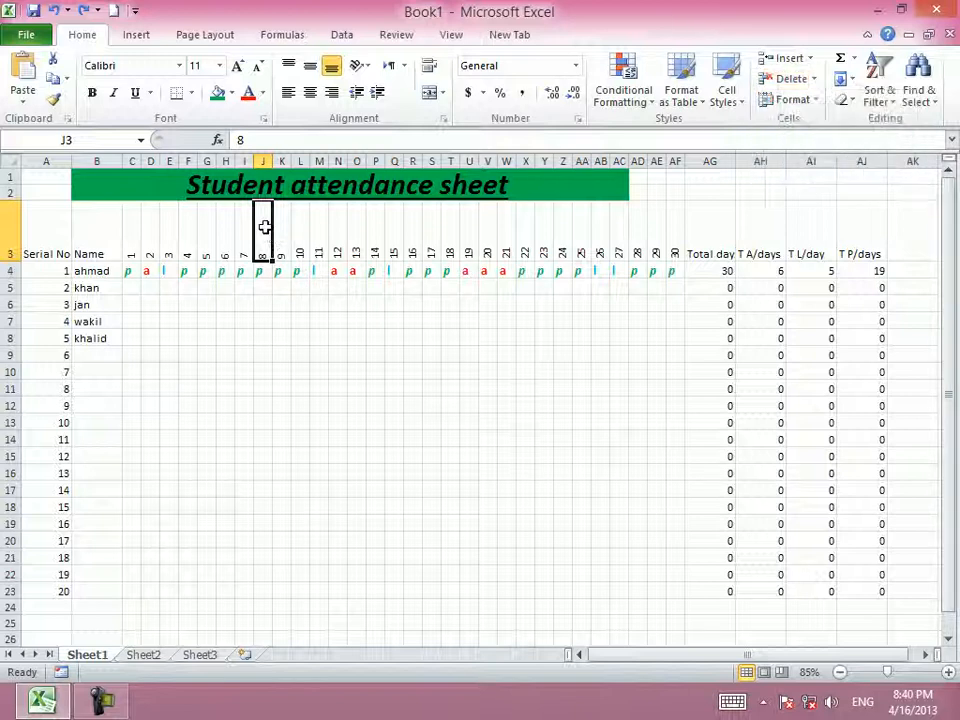
left_click(301, 287)
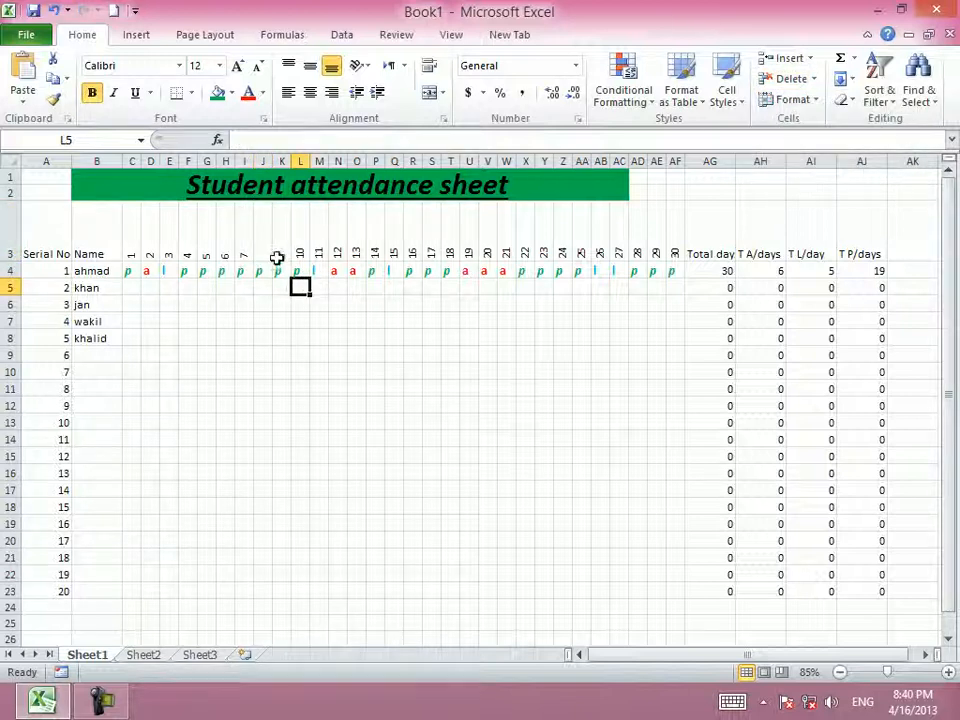
Step: Re-enter the cleared day headers, with 9 in K3 and 8 in J3
left_click(243, 254)
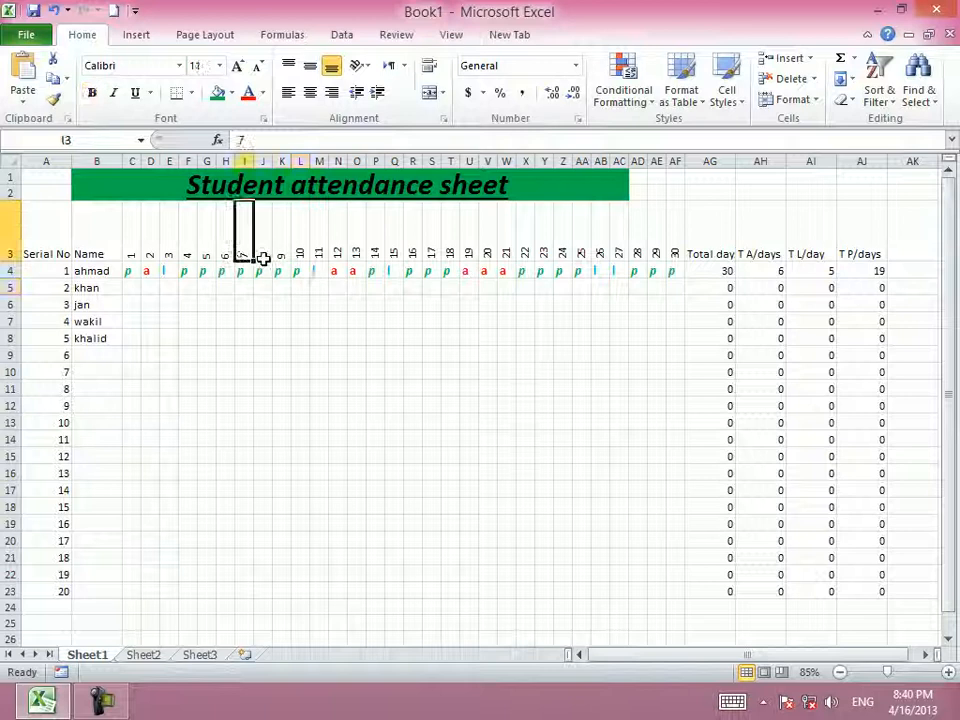
left_click(254, 261)
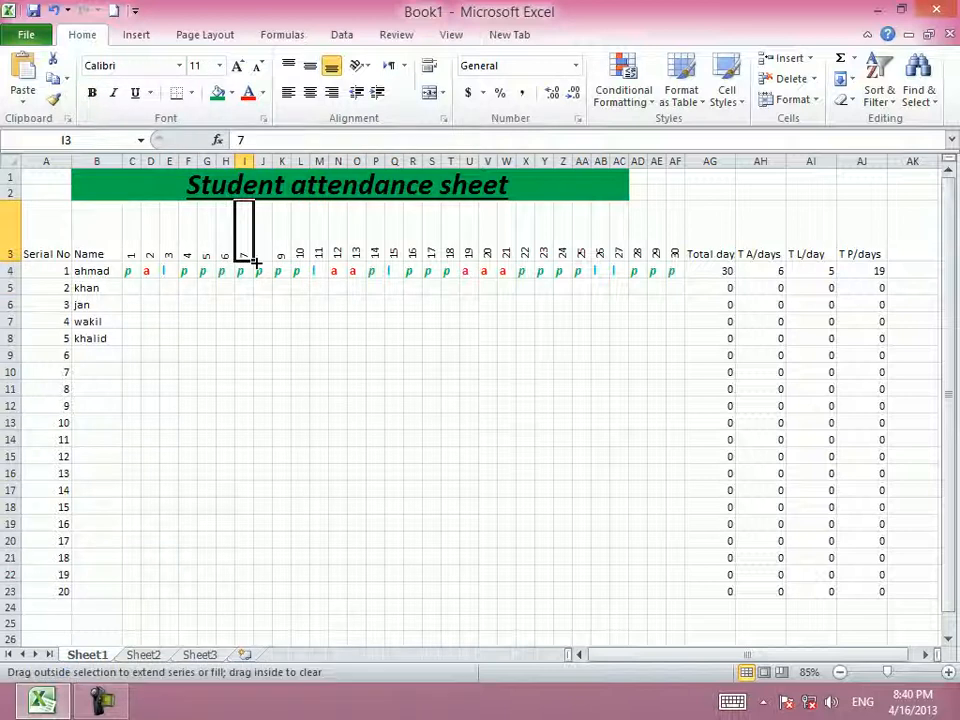
left_click(265, 252)
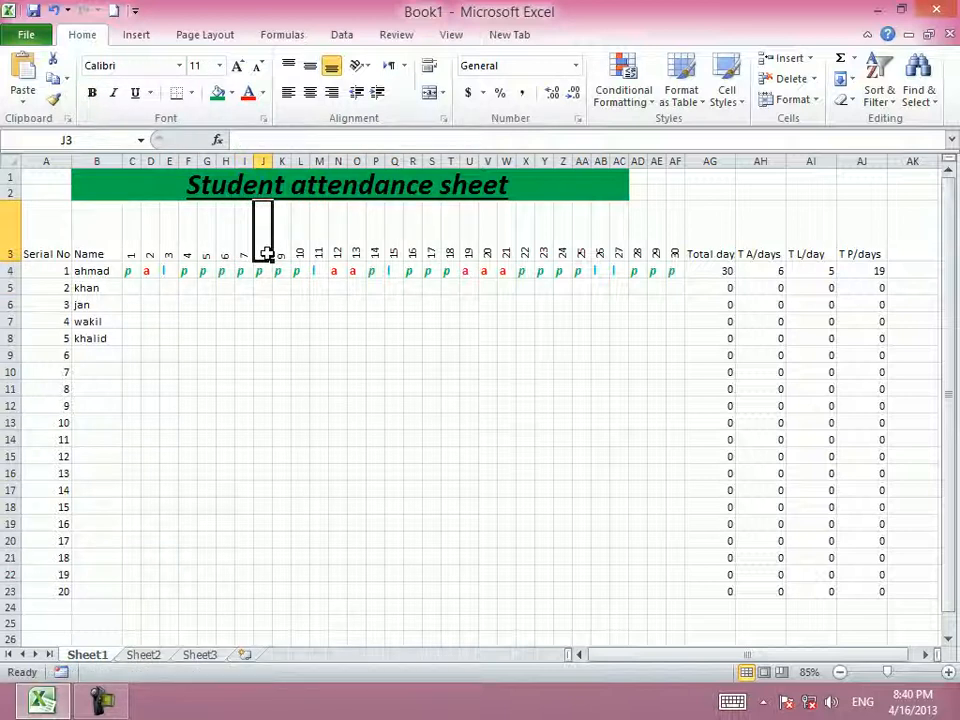
type("8")
left_click(317, 256)
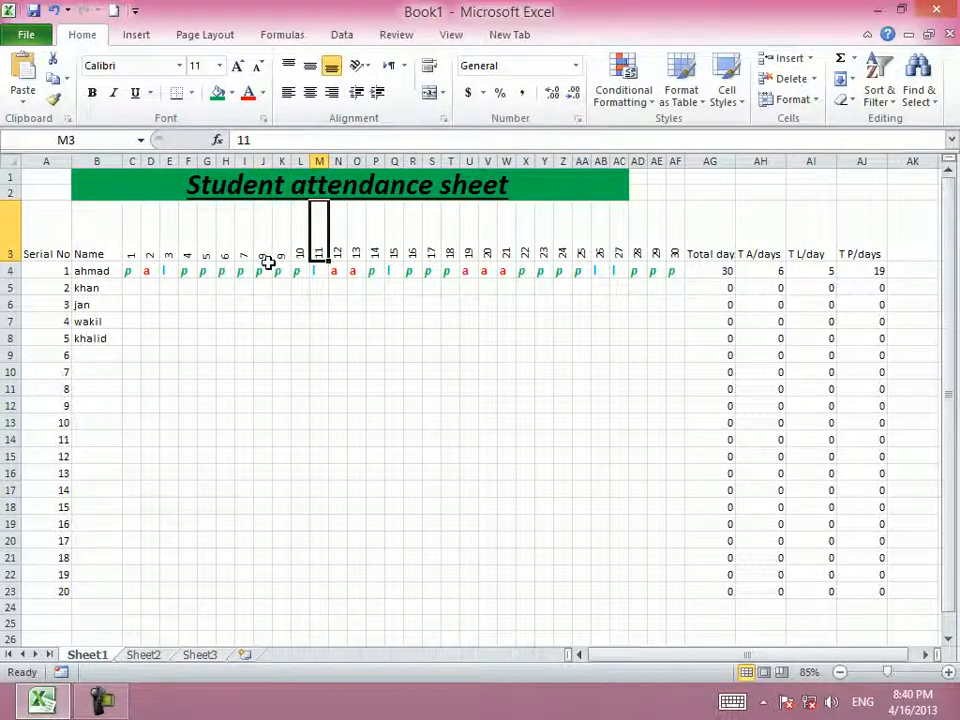
Step: Fill the day headers as a consecutive number series from 9 in J3 through 31 in AF3
left_click(270, 251)
left_click_drag(268, 261, 428, 256)
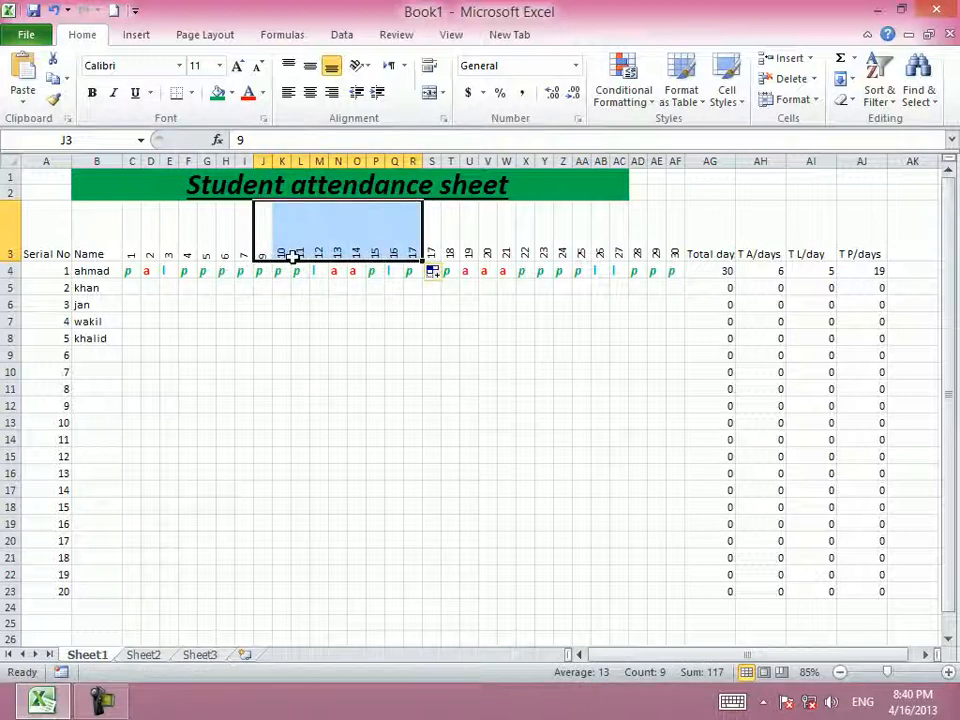
left_click(410, 253)
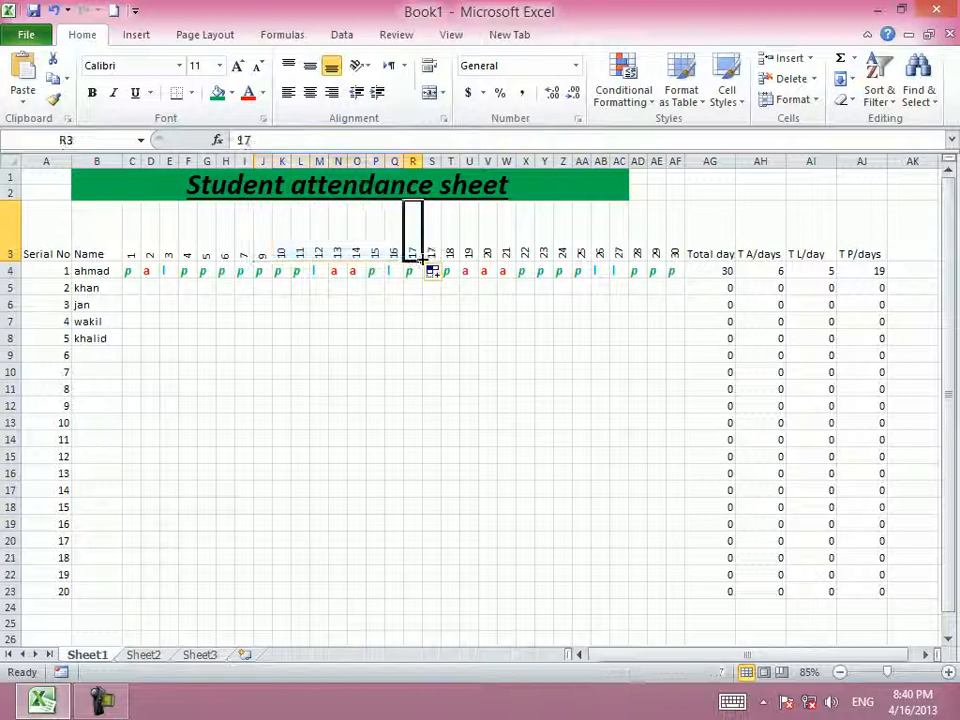
left_click_drag(434, 253, 699, 270)
left_click(392, 253)
left_click(558, 322)
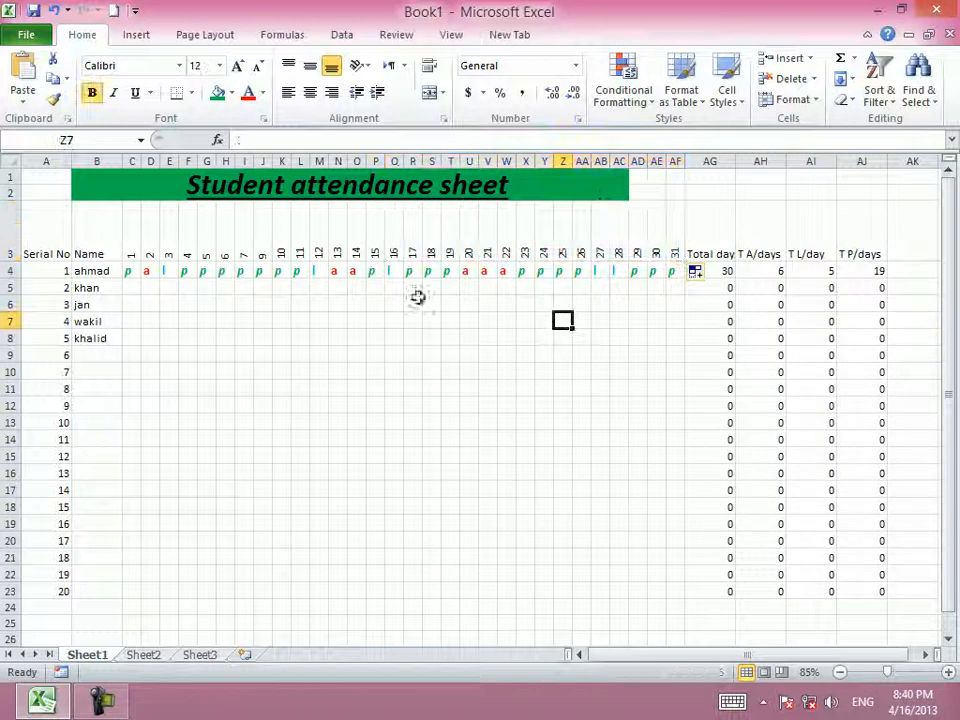
Step: Undo the last header fill, enter 18 in R3 and fill the series through AF3 up to 32
left_click(400, 258)
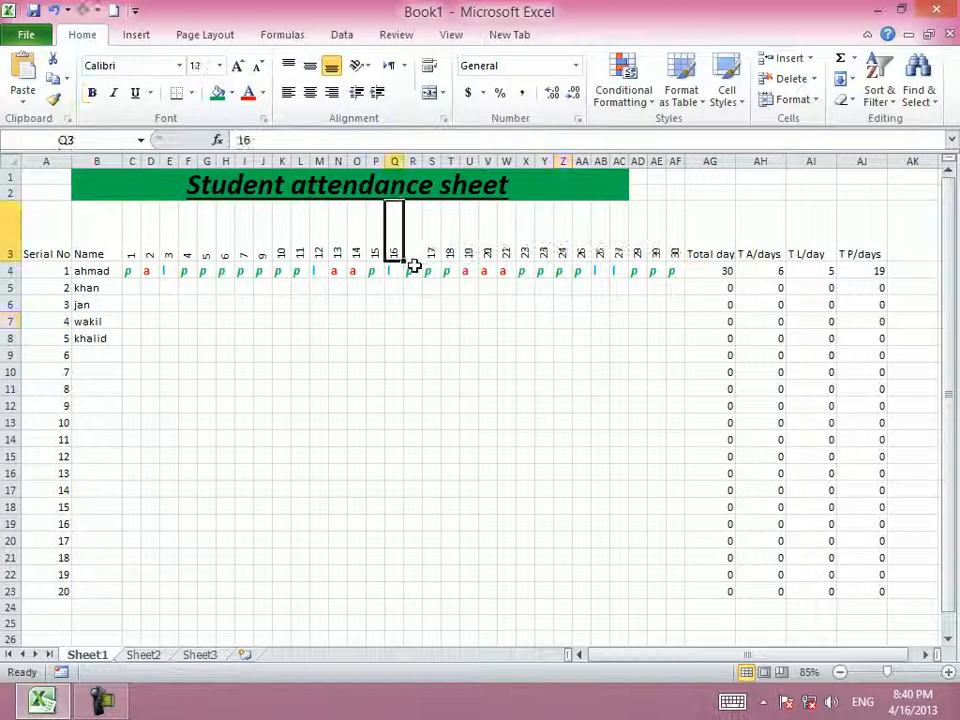
left_click(412, 257)
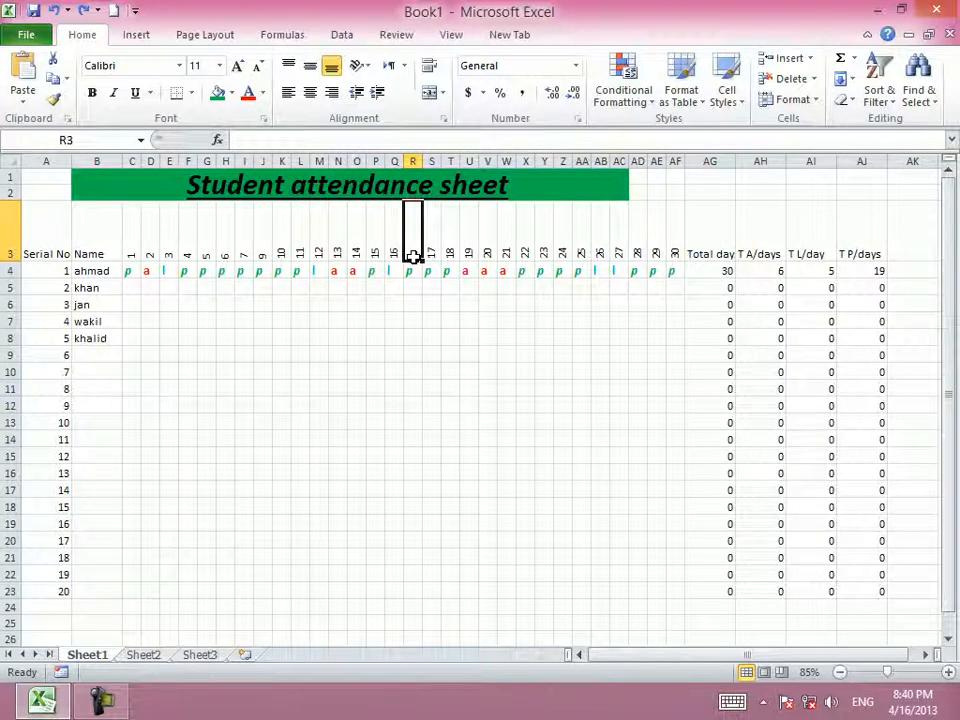
double_click(413, 257)
type("18")
left_click(447, 238)
left_click(419, 253)
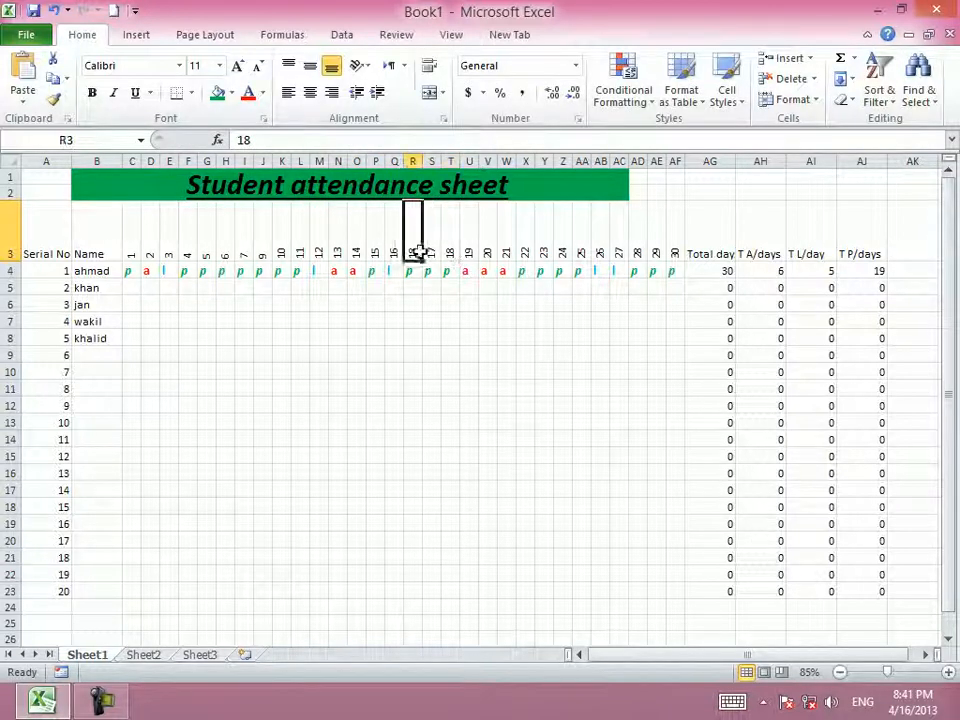
left_click_drag(424, 259, 681, 274)
left_click(581, 338)
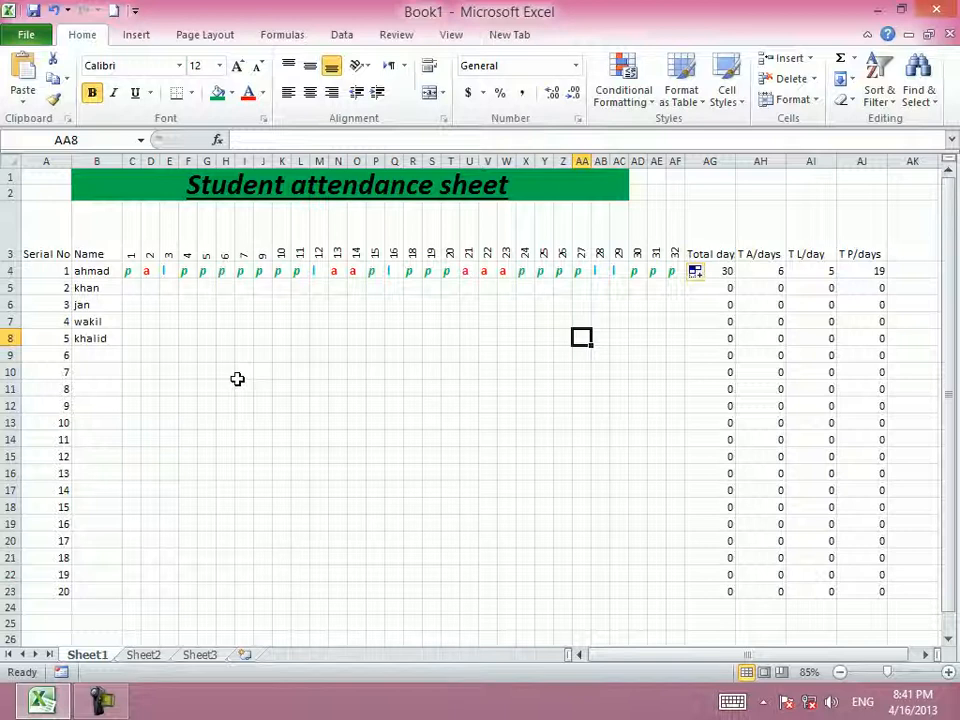
left_click(133, 252)
left_click(169, 245)
left_click(225, 245)
left_click(357, 245)
left_click(600, 255)
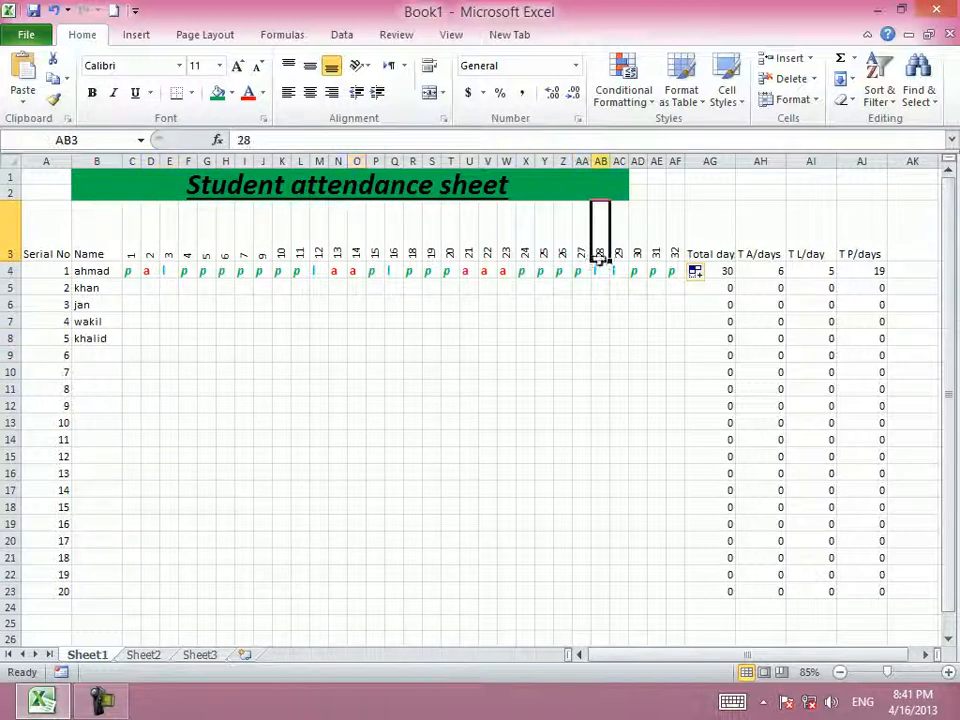
Step: Delete sheet columns AE and AF, which hold days 31 and 32
left_click(677, 255)
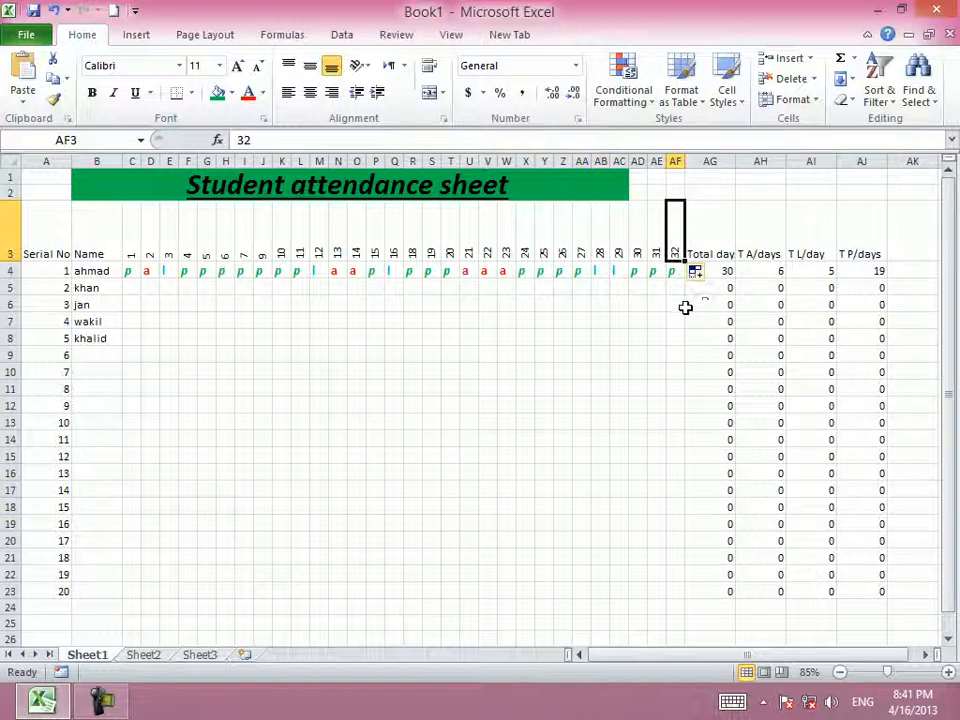
left_click_drag(662, 246, 671, 322)
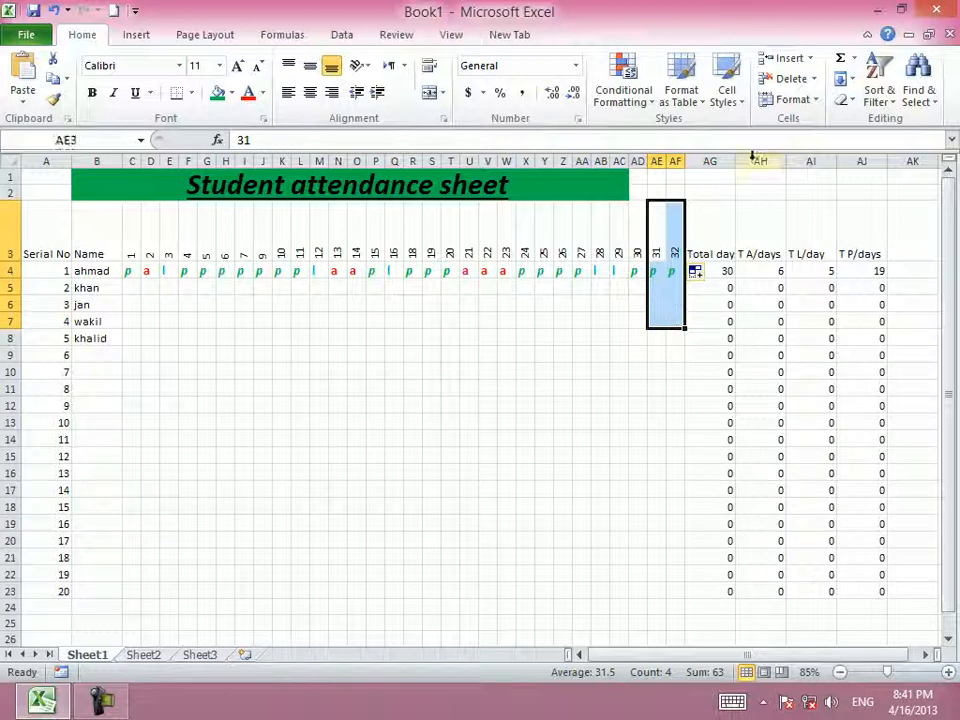
left_click(813, 79)
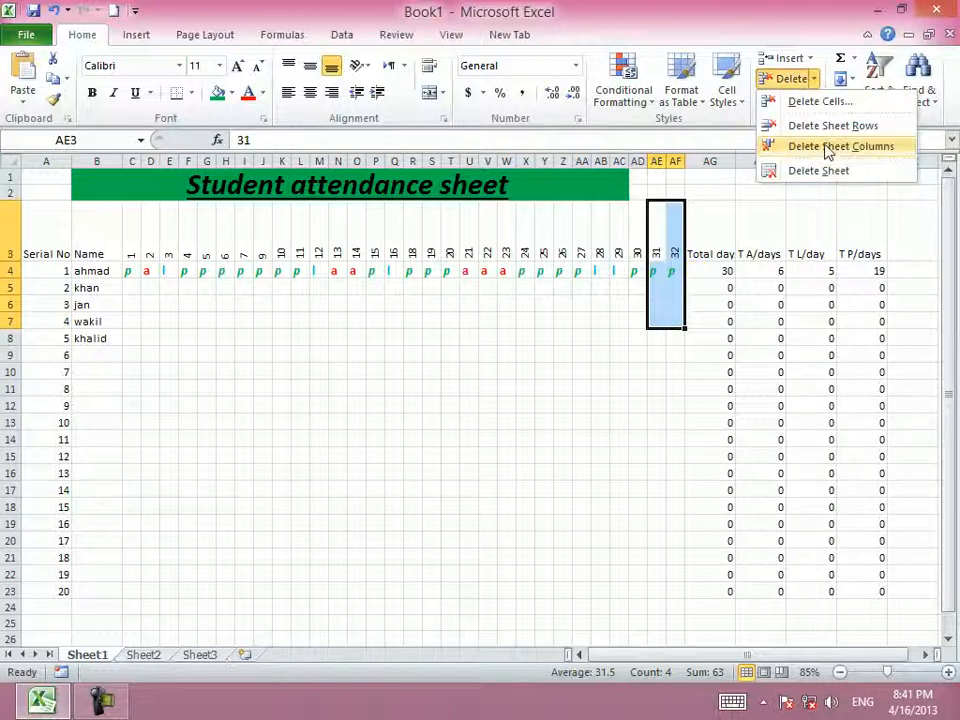
left_click(827, 147)
left_click(598, 304)
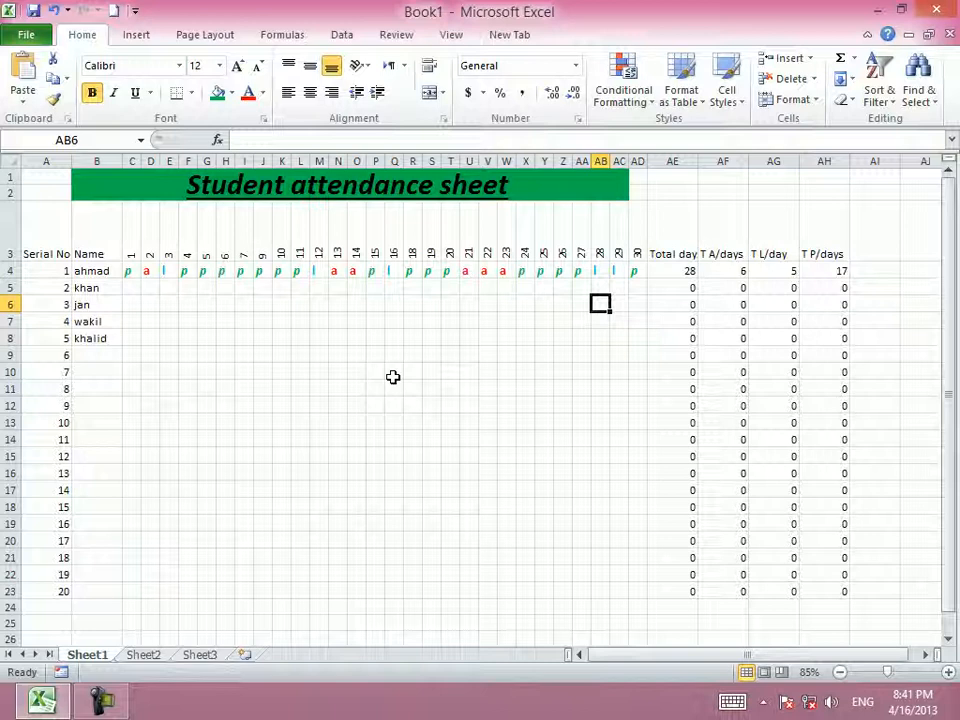
left_click(360, 389)
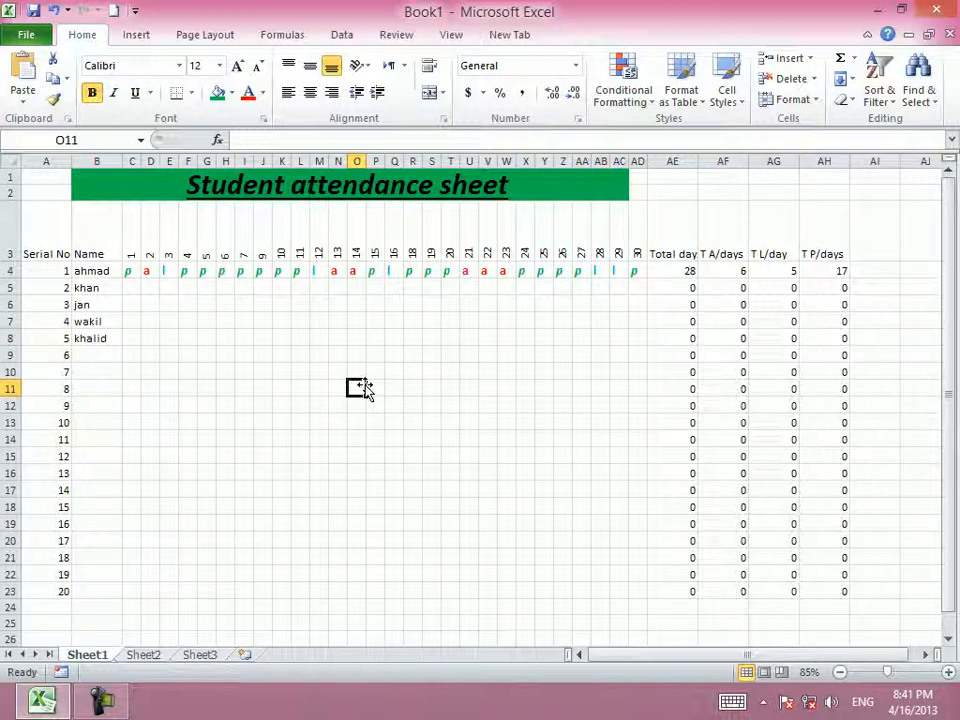
Step: Give the serial number and name cells A4:B23 a light blue fill and all borders
left_click_drag(56, 268, 71, 591)
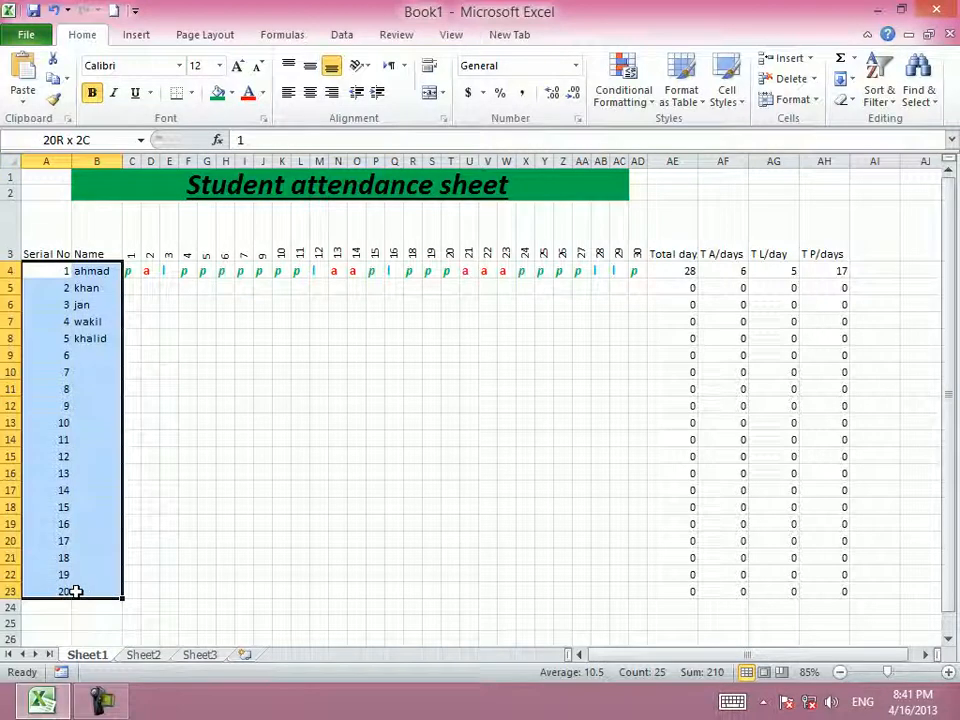
left_click(231, 93)
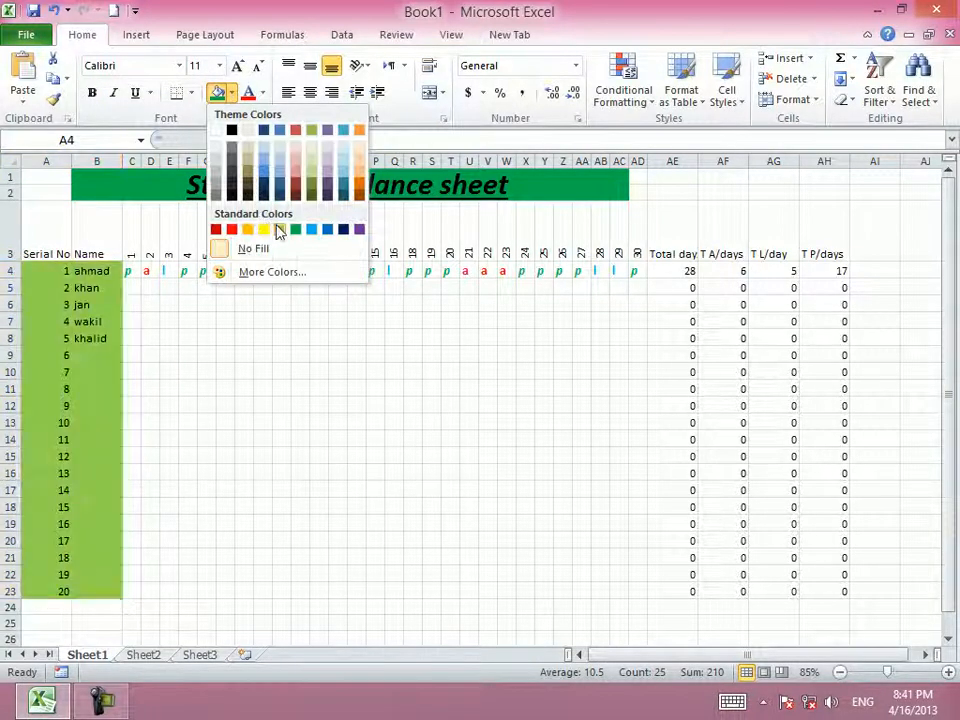
left_click(280, 160)
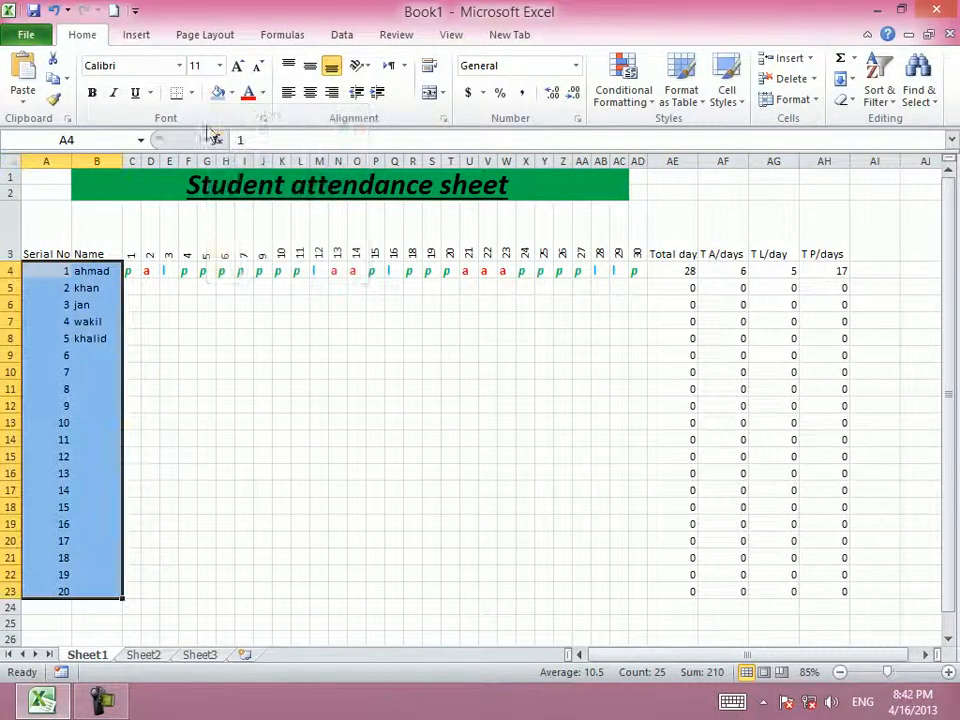
left_click(192, 94)
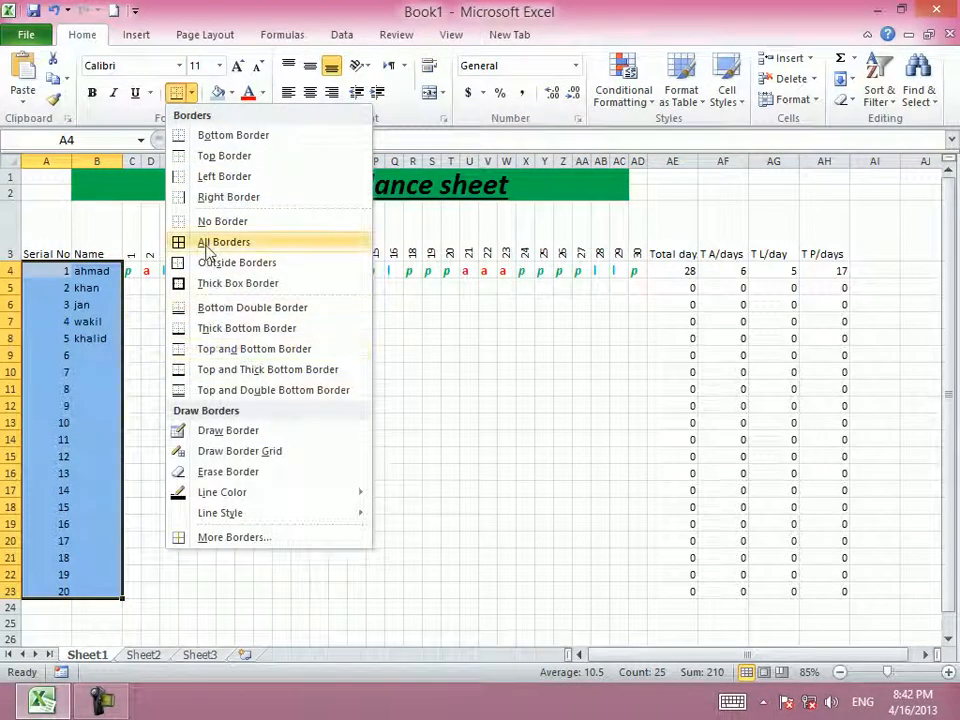
left_click(182, 242)
left_click(155, 422)
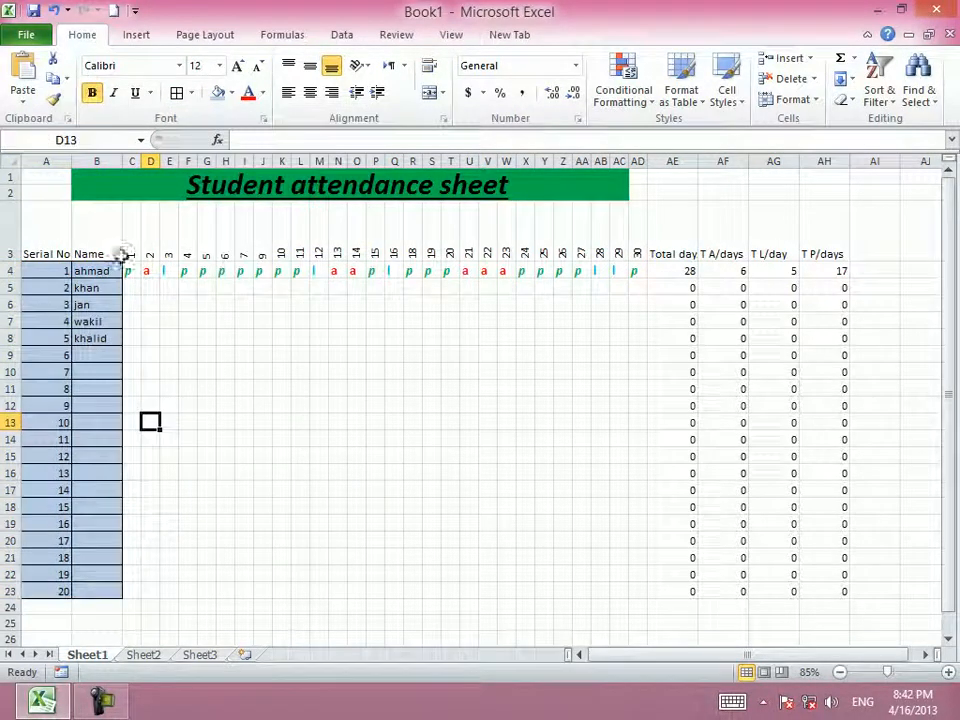
Step: Apply all borders, bold and italic to the header row cells A3:AH3
left_click(59, 241)
left_click_drag(59, 241, 829, 253)
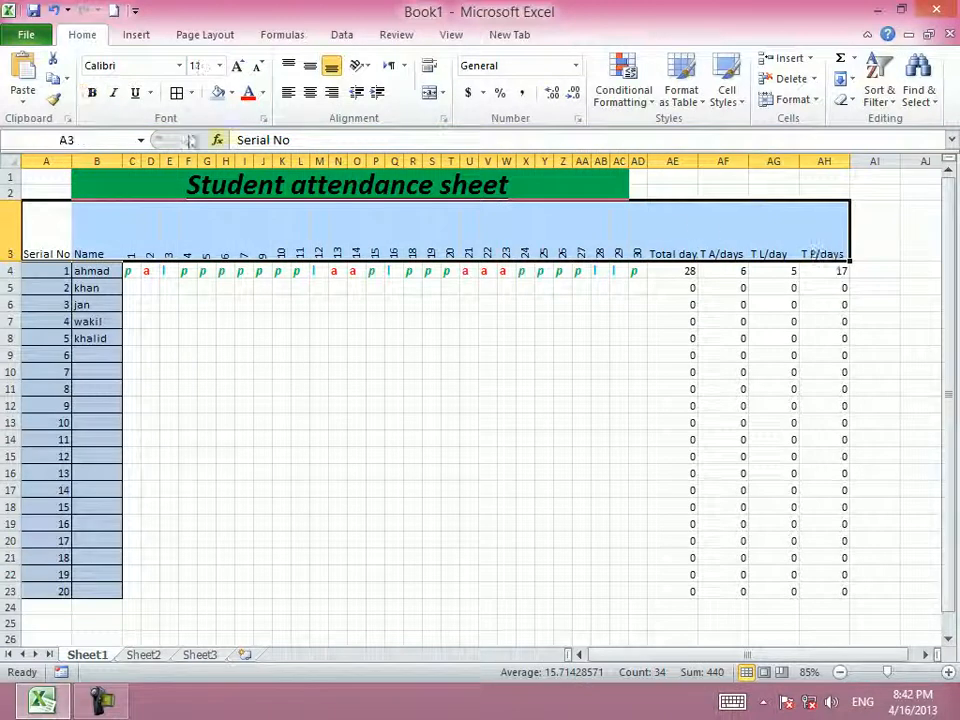
left_click(176, 93)
left_click(92, 93)
left_click(113, 93)
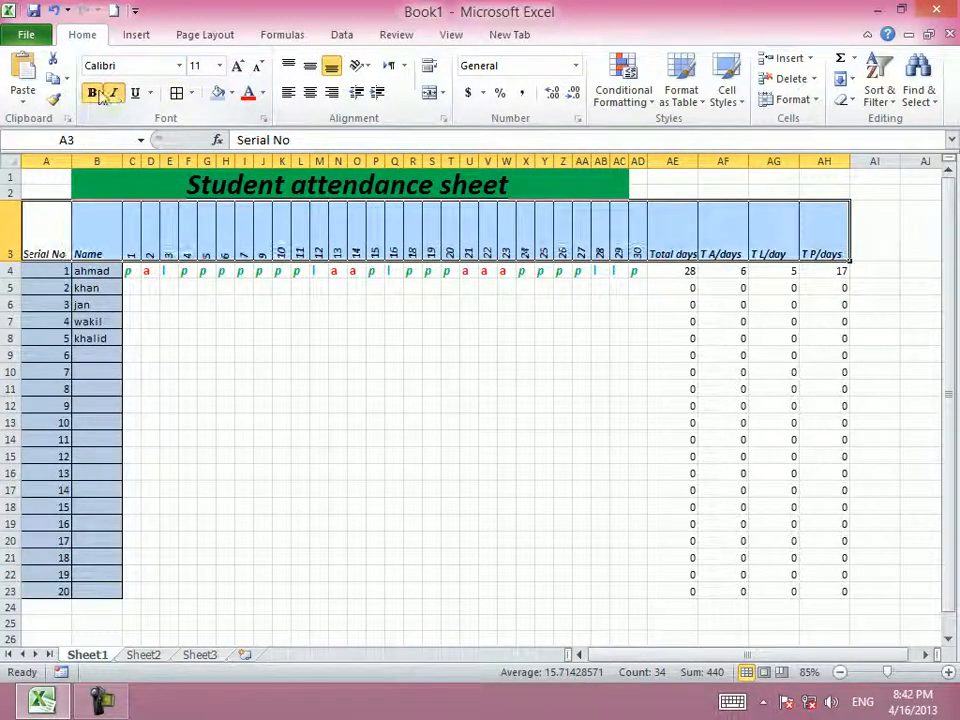
Step: Enlarge the header row text to size 16 and autofit the column widths to it
left_click(237, 65)
left_click(237, 65)
left_click(237, 65)
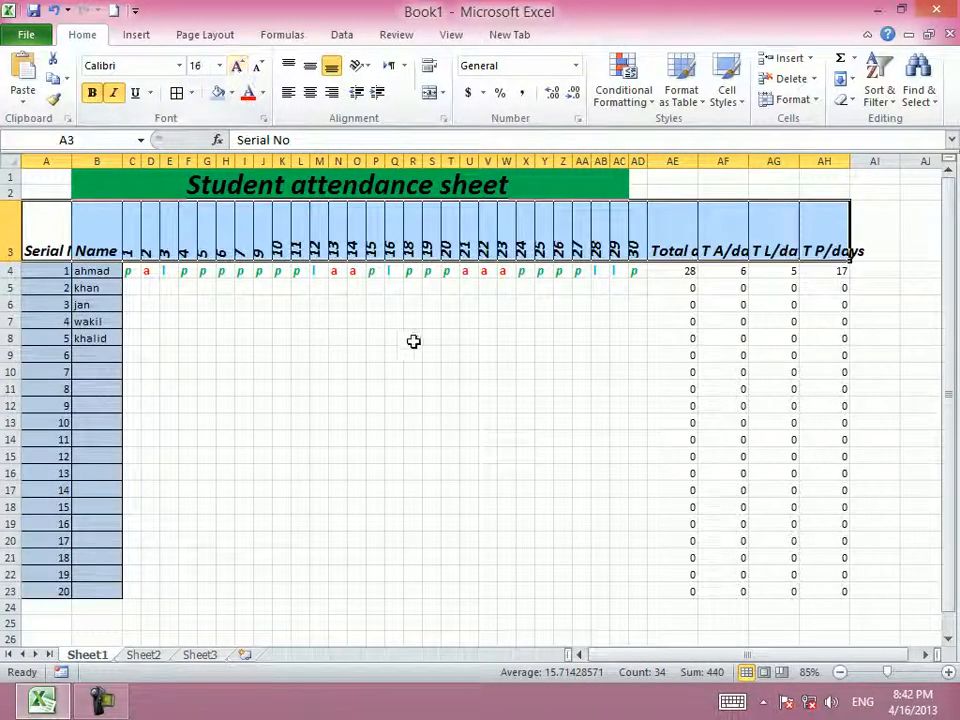
left_click(793, 100)
left_click(814, 207)
left_click(647, 321)
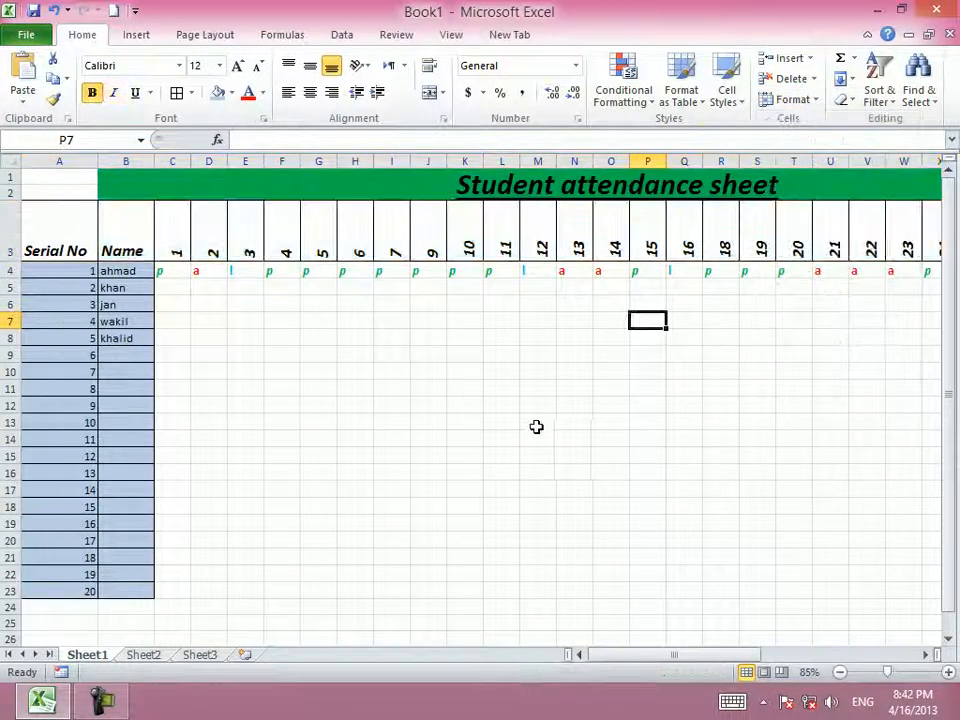
Step: Examine how far the widened attendance sheet extends, from the day headers to the totals columns
scroll(418, 468, "down", 1)
scroll(418, 468, "down", 6)
scroll(405, 474, "up", 5)
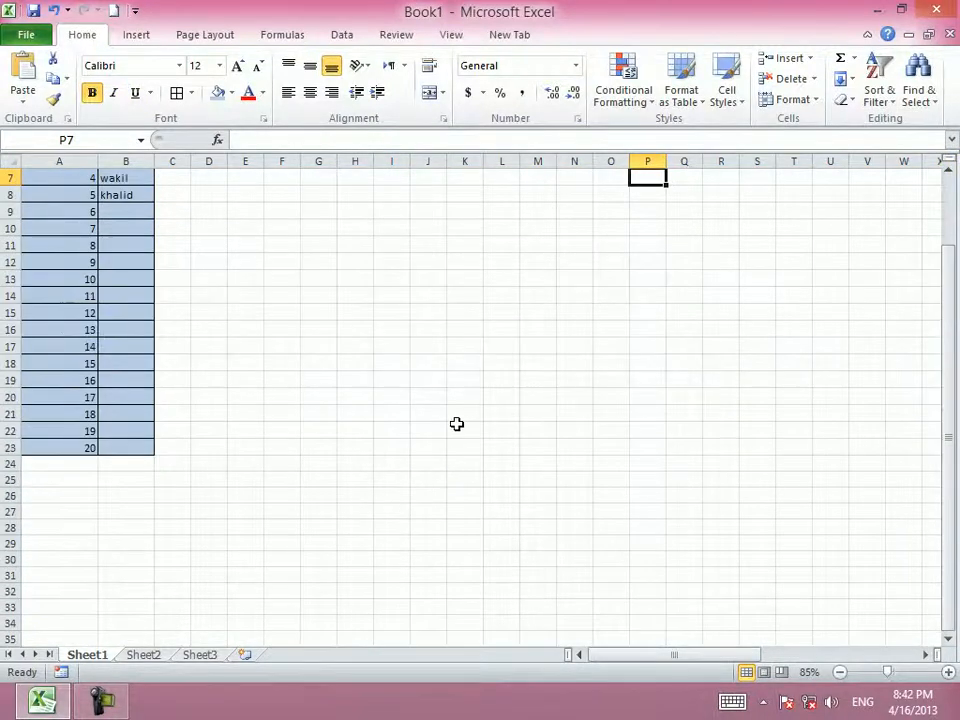
scroll(456, 422, "down", 4)
scroll(456, 424, "up", 3)
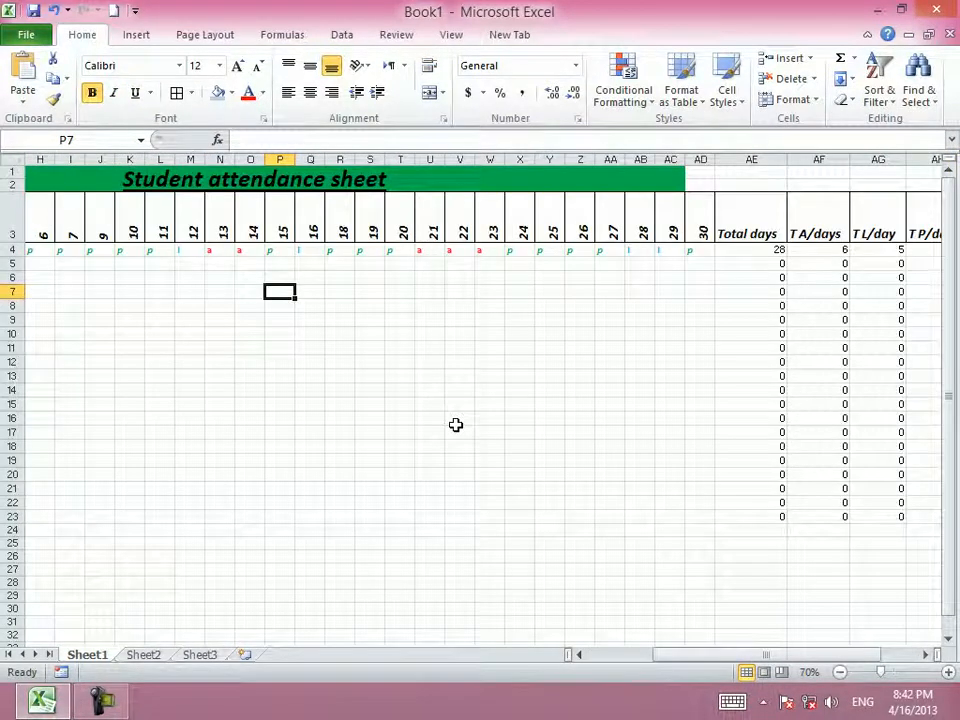
scroll(456, 425, "down", 1)
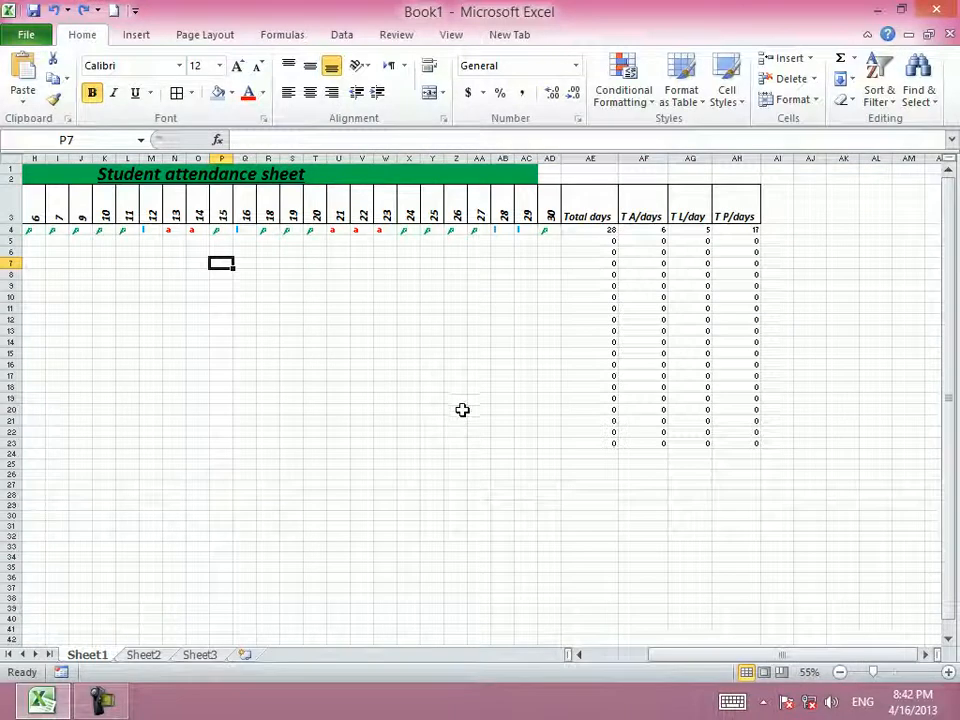
scroll(462, 408, "down", 1)
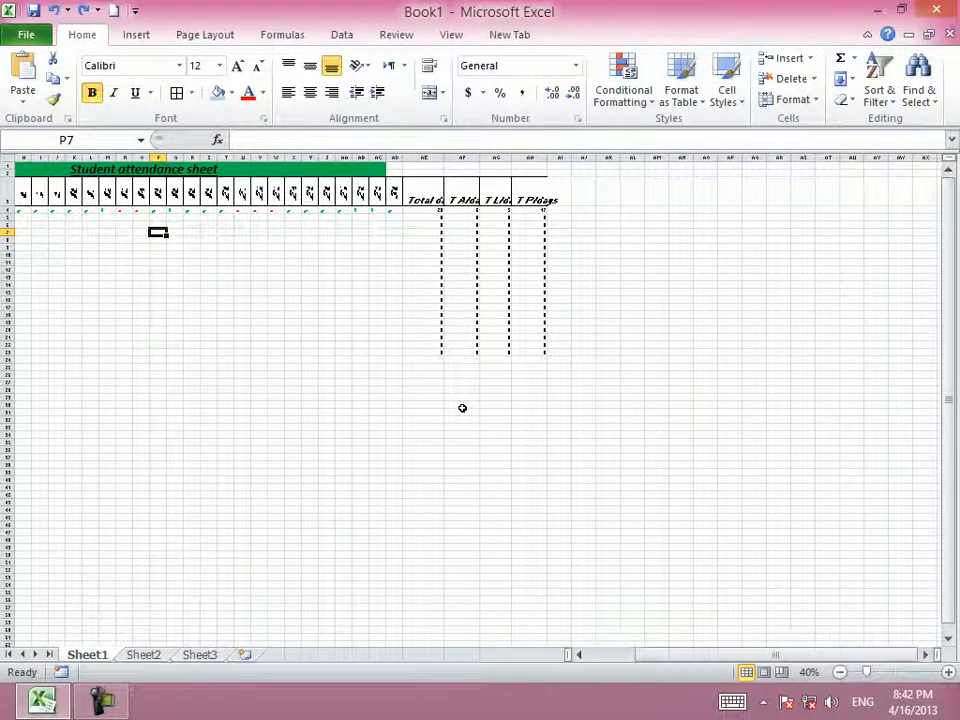
scroll(462, 408, "down", 1)
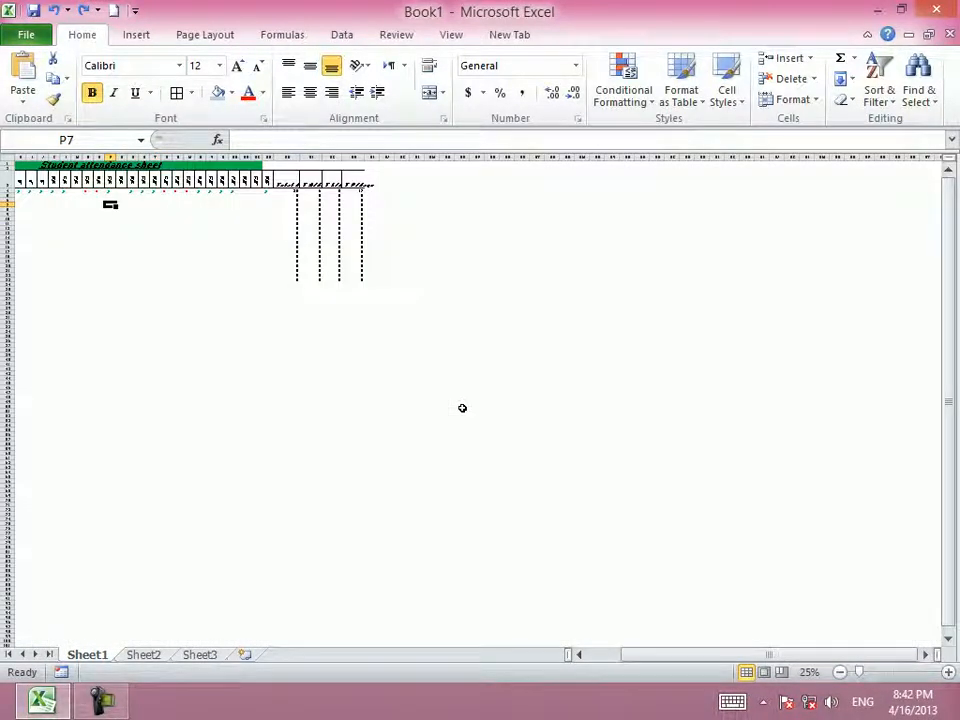
scroll(462, 408, "up", 3)
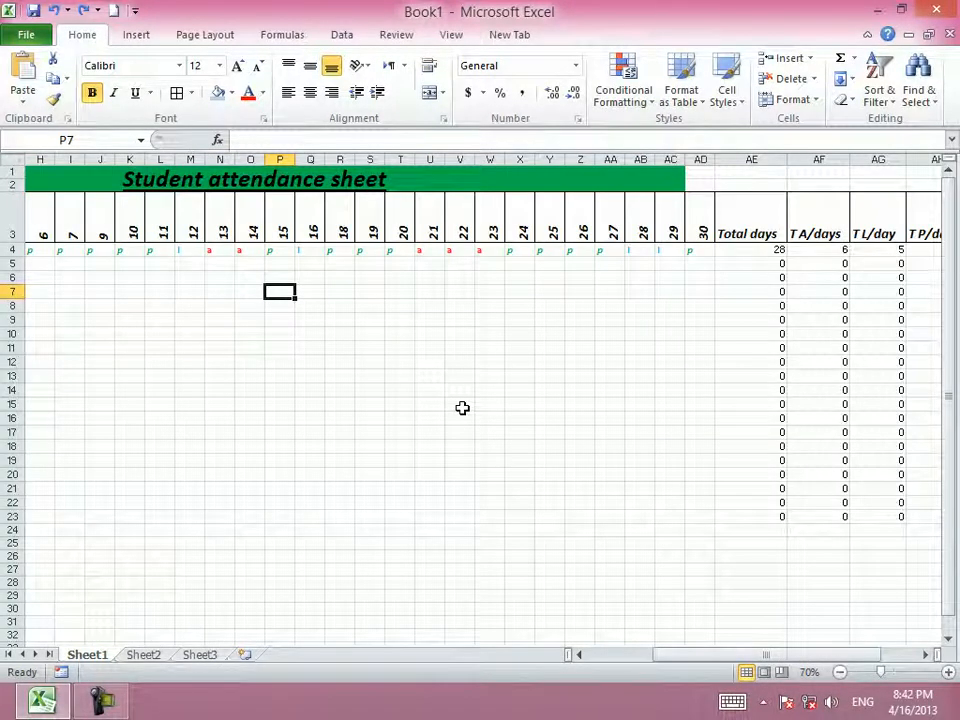
Step: Undo the column autofit and the font size increases on the header row
scroll(462, 408, "up", 1)
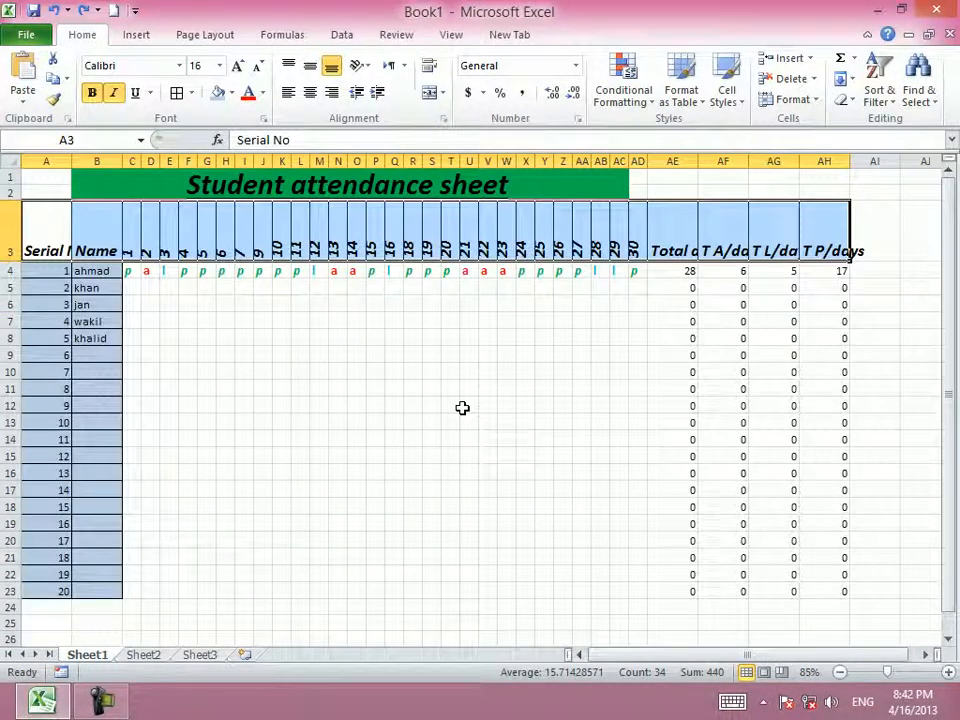
key("ctrl+shift+less")
key("ctrl+shift+less")
key("ctrl+shift+less")
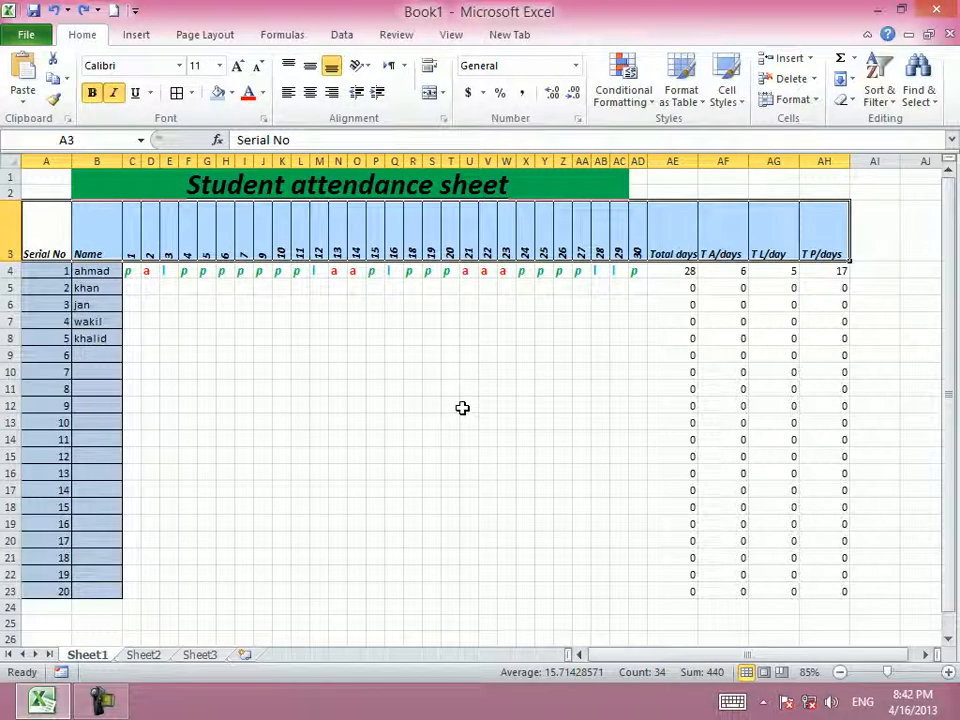
left_click(337, 372)
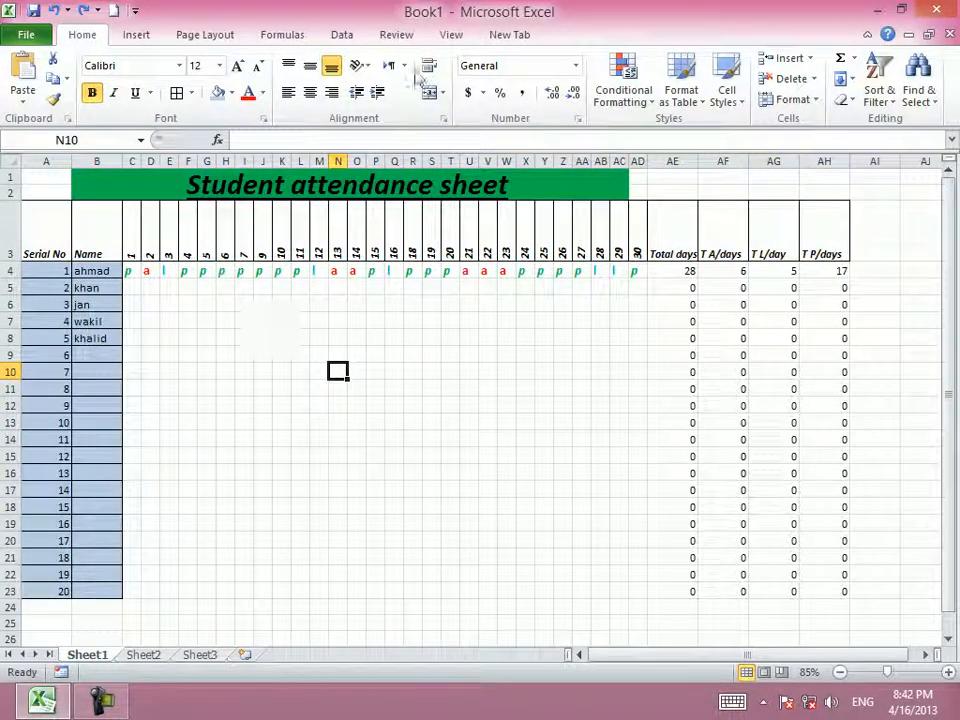
Step: Switch the sheet to Page Break Preview and dismiss its welcome dialog, choosing not to show it again
left_click(453, 38)
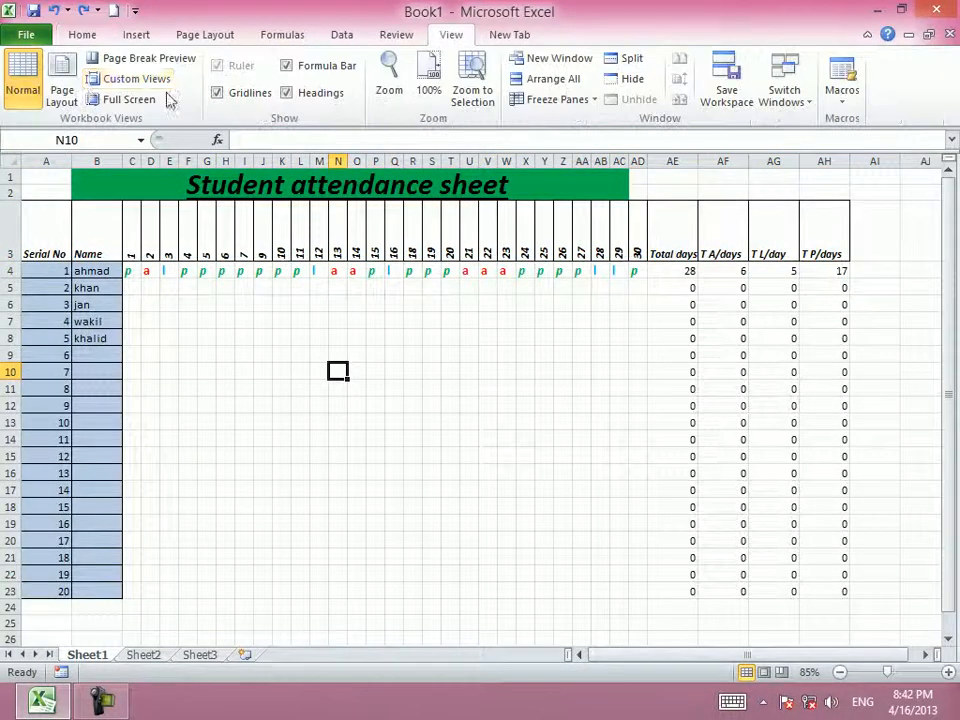
left_click(124, 66)
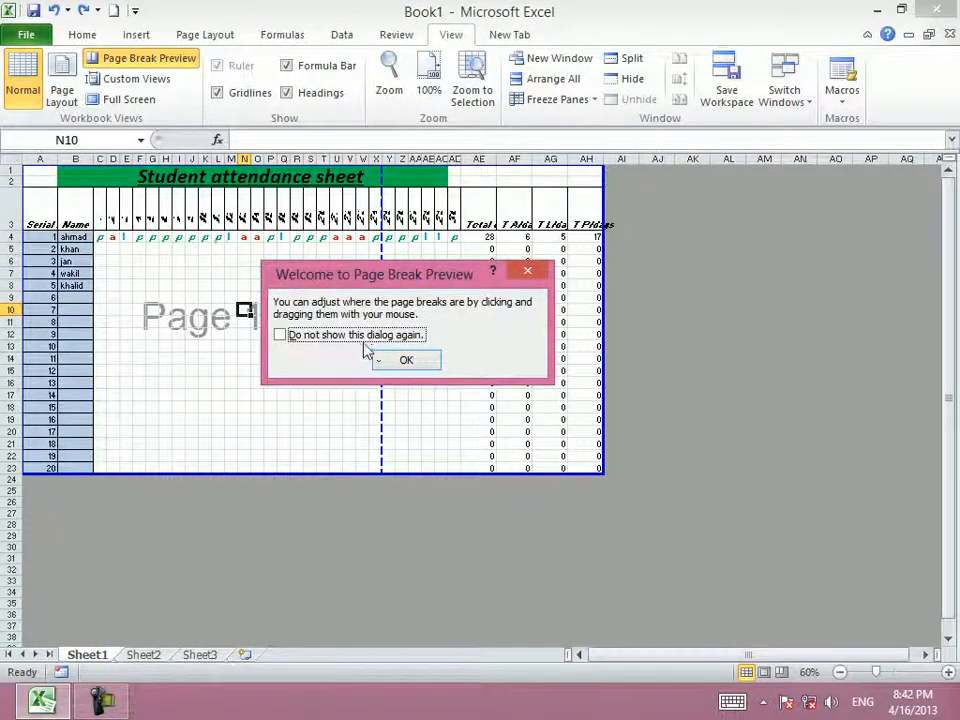
left_click(405, 335)
left_click(406, 359)
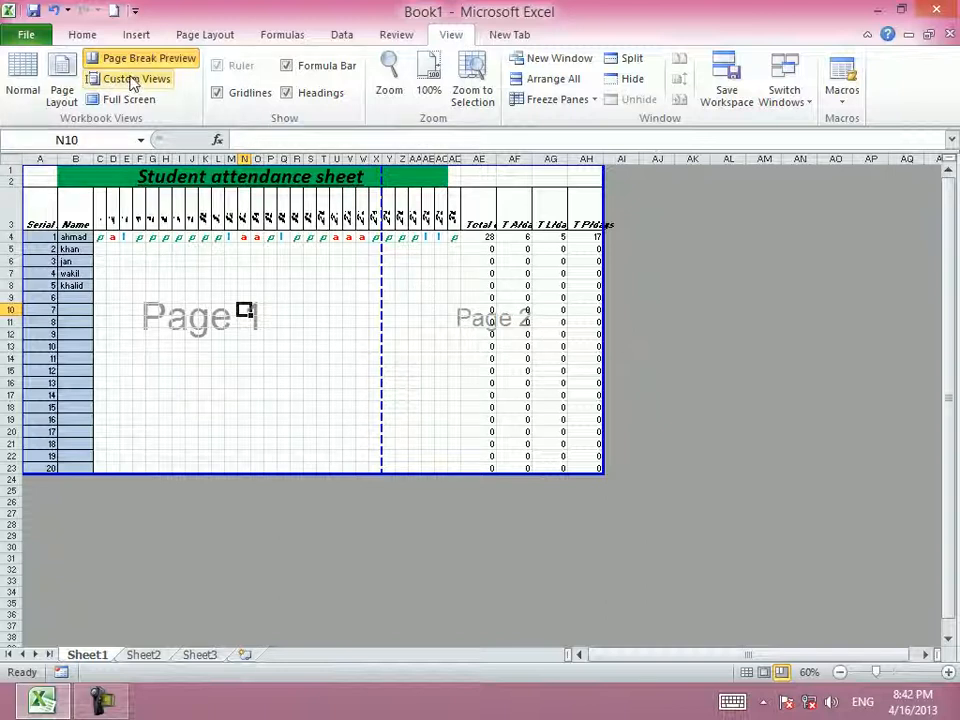
Step: Set the sheet's page orientation to landscape in Page Setup
left_click(234, 38)
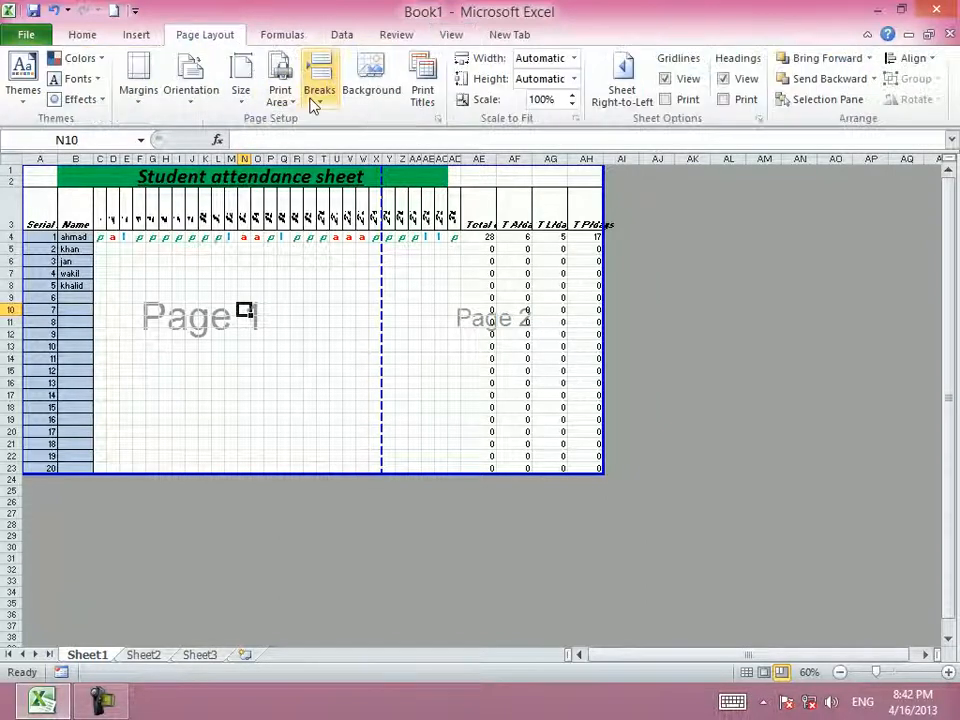
left_click(437, 118)
left_click(414, 198)
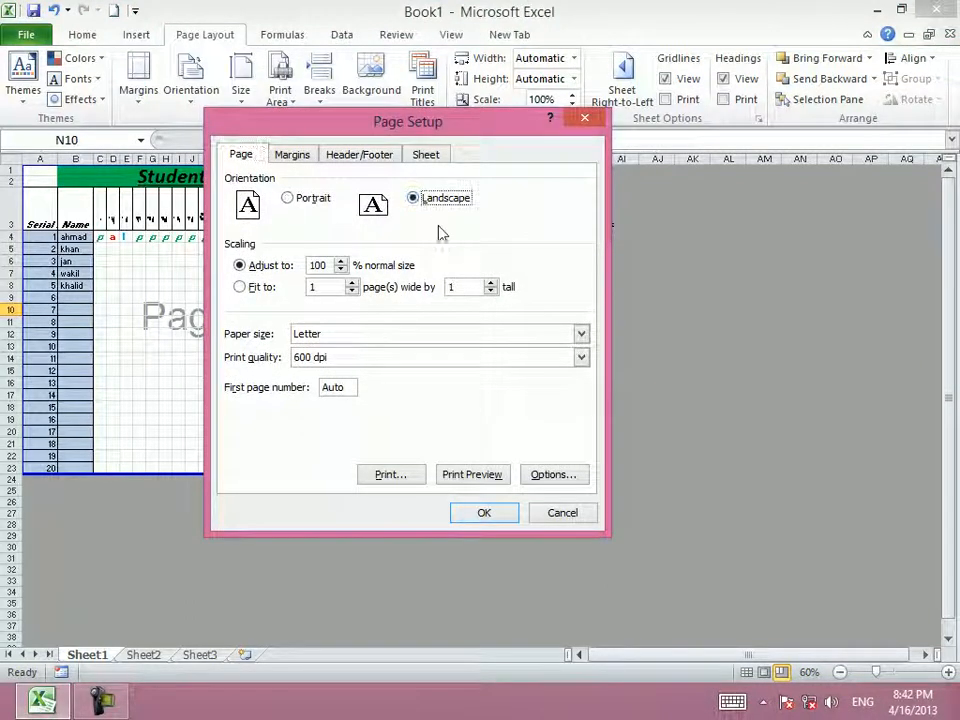
left_click(488, 513)
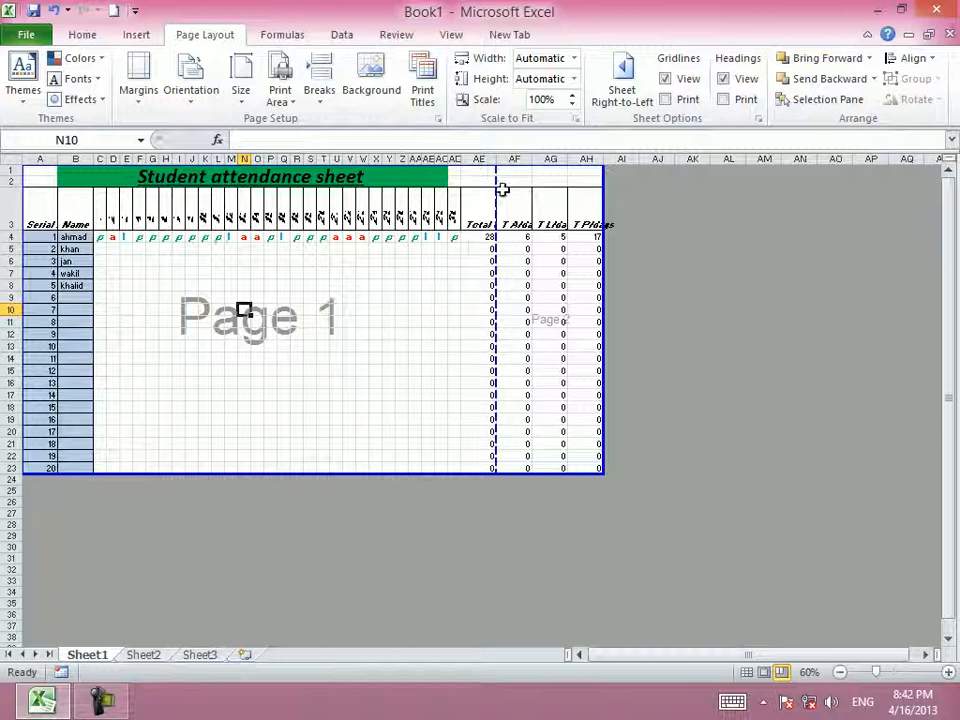
Step: Move the dashed page break past column AH so the whole sheet fits on one page, and check the print preview
left_click_drag(496, 177, 610, 184)
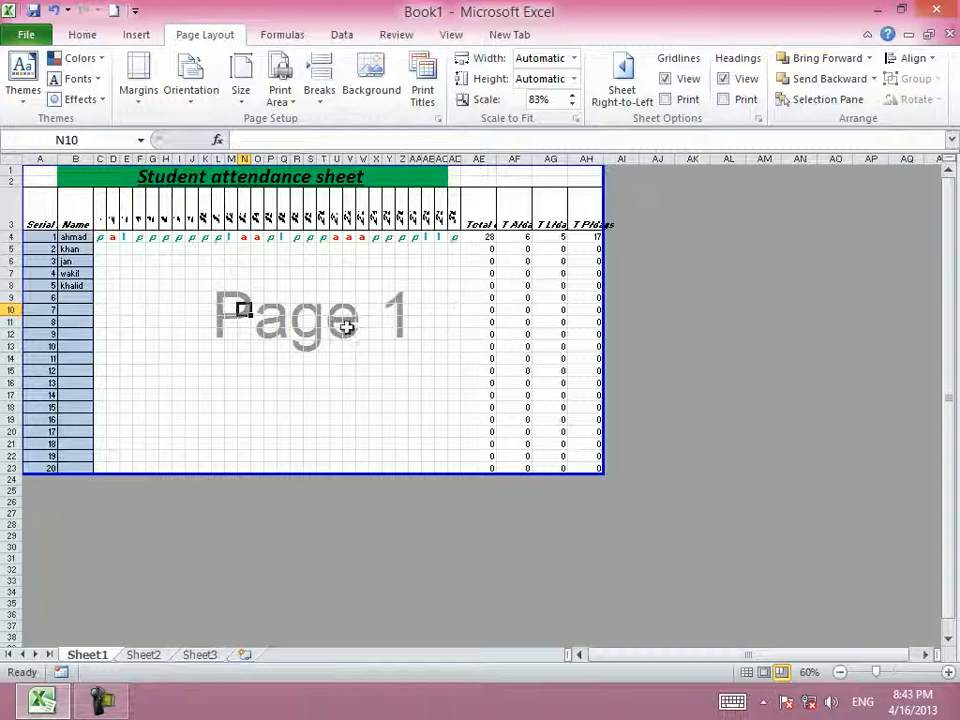
left_click(388, 320)
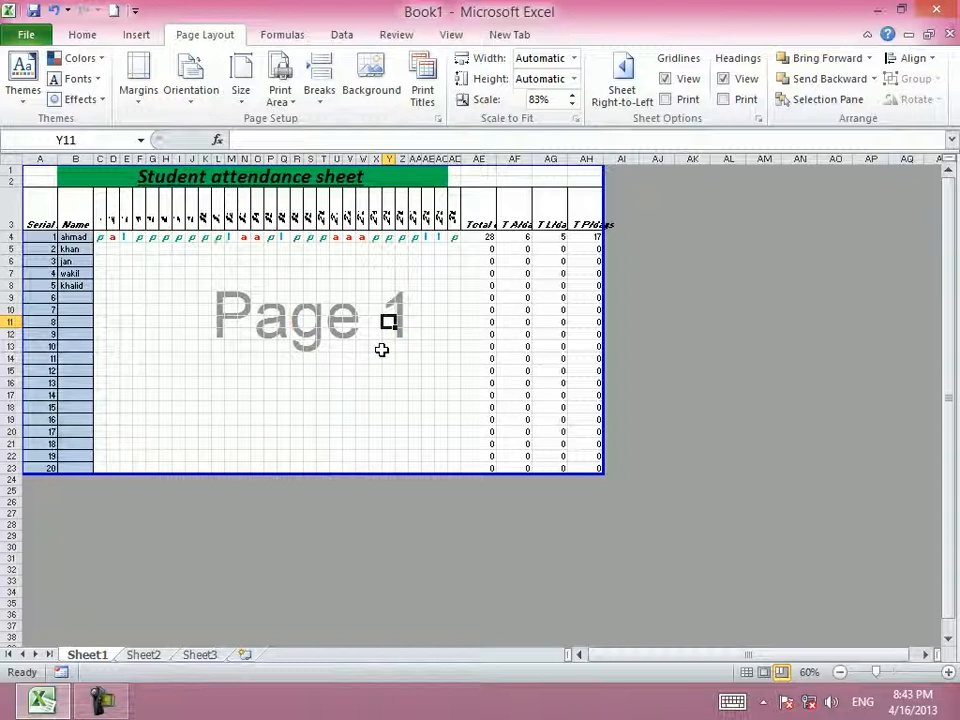
left_click(134, 10)
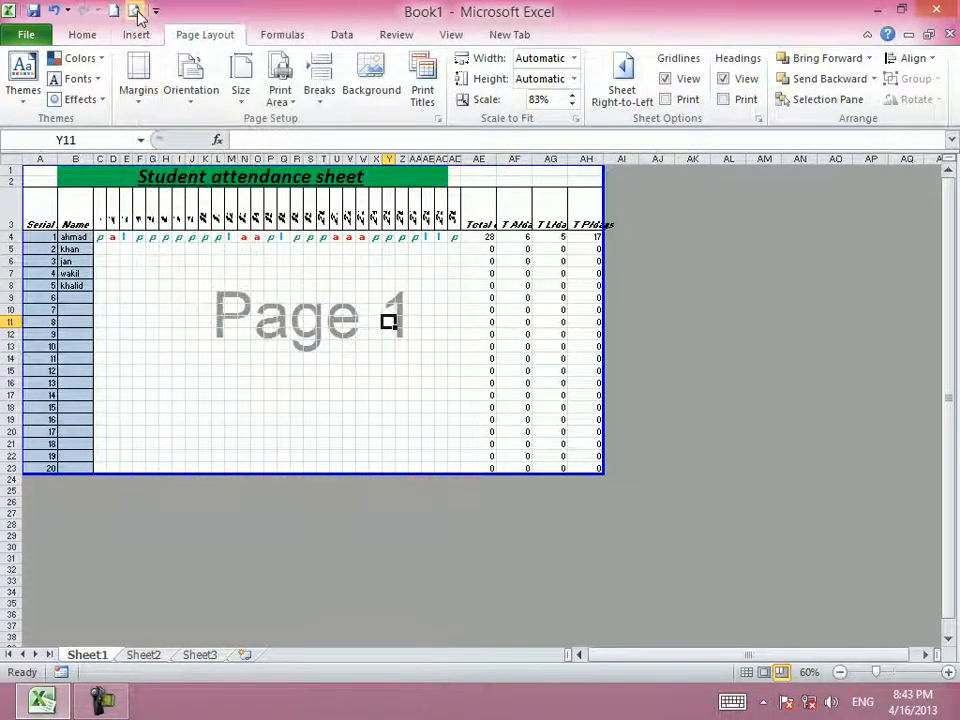
left_click(133, 11)
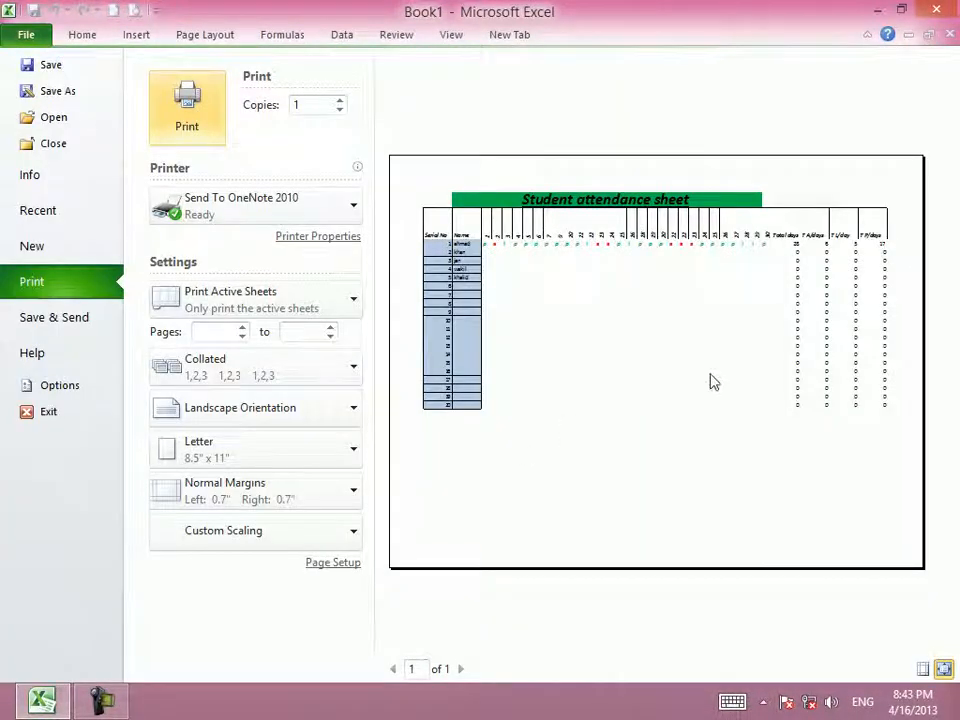
Step: Apply all borders to the attendance and totals cells C4:AH23 and check the result in print preview
left_click(451, 38)
left_click_drag(97, 237, 585, 467)
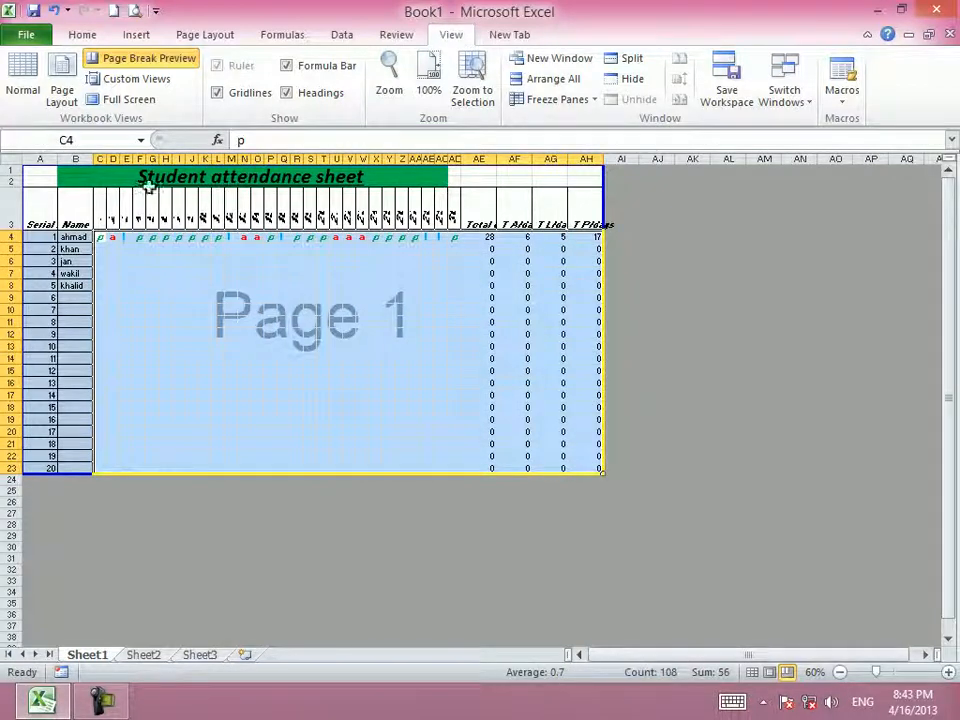
left_click(82, 34)
left_click(176, 92)
left_click(245, 298)
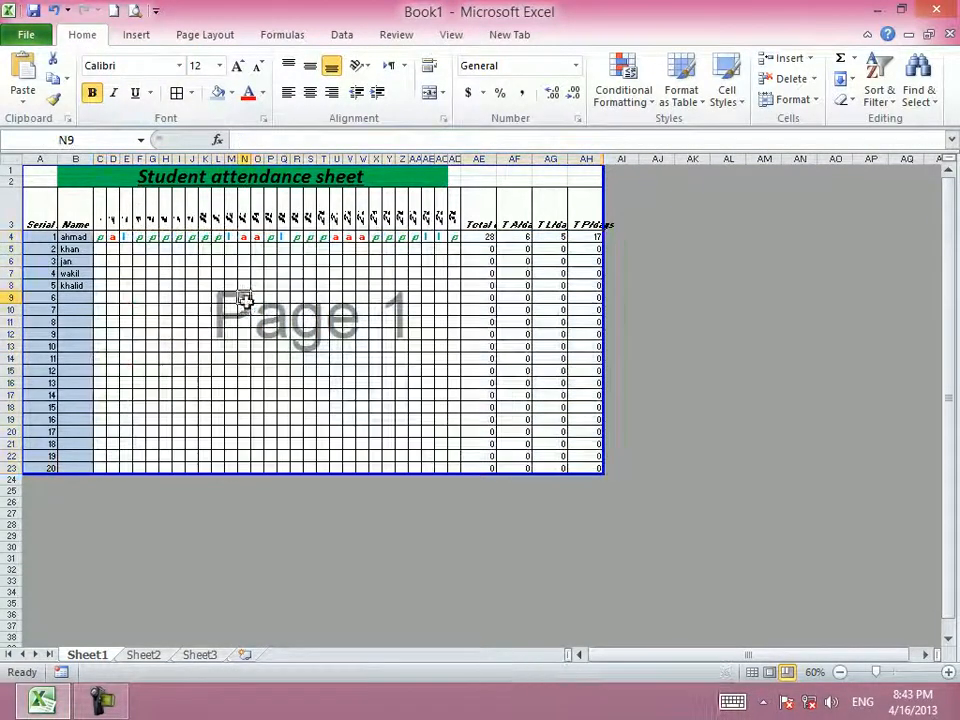
left_click(134, 11)
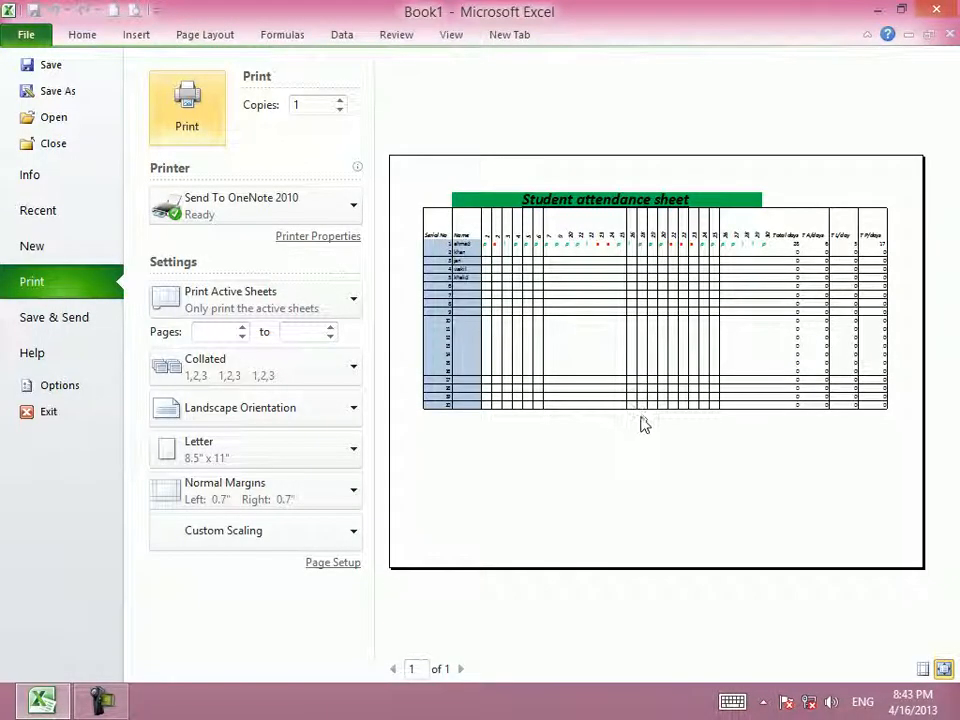
Step: Leave the print preview and switch the sheet from Page Break Preview to Normal view
left_click(448, 36)
left_click(257, 358)
left_click(257, 382)
left_click(347, 421)
left_click(450, 299)
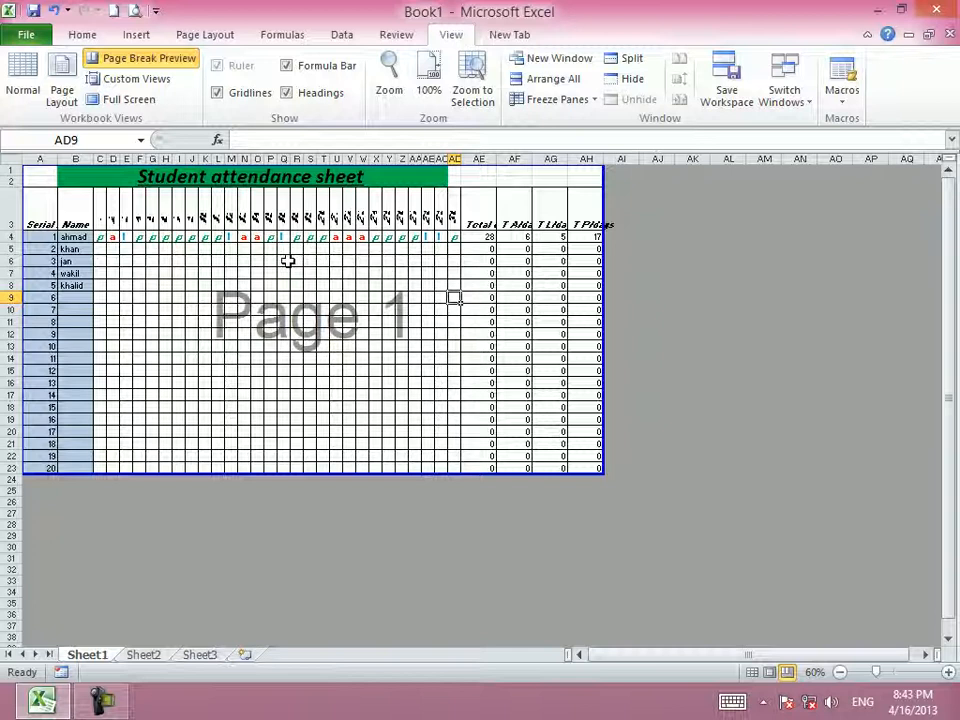
left_click(321, 261)
left_click(80, 35)
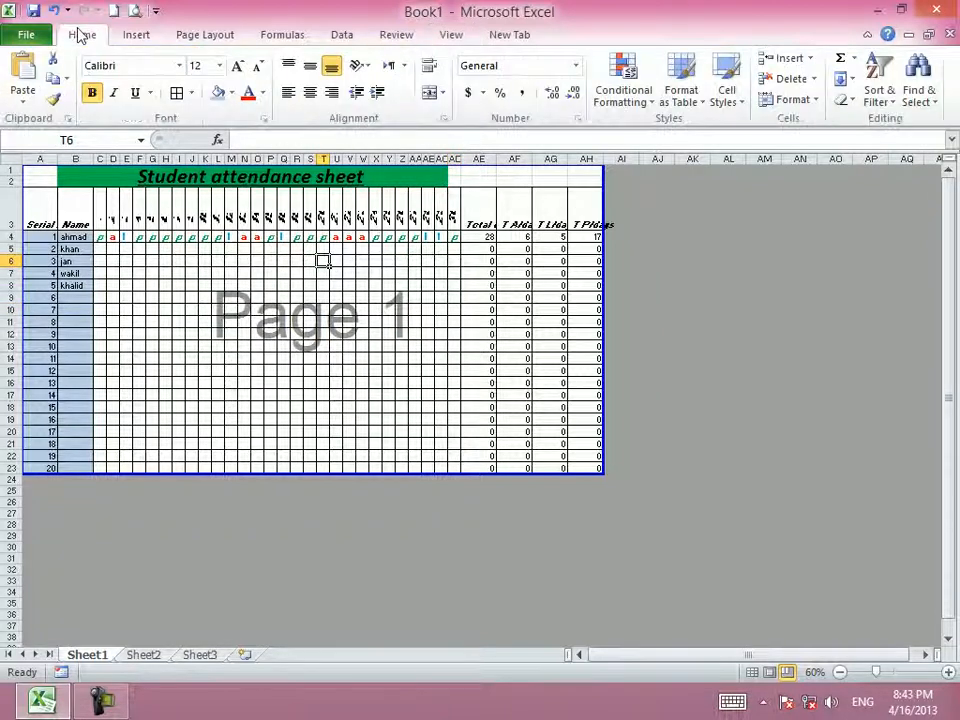
left_click(451, 35)
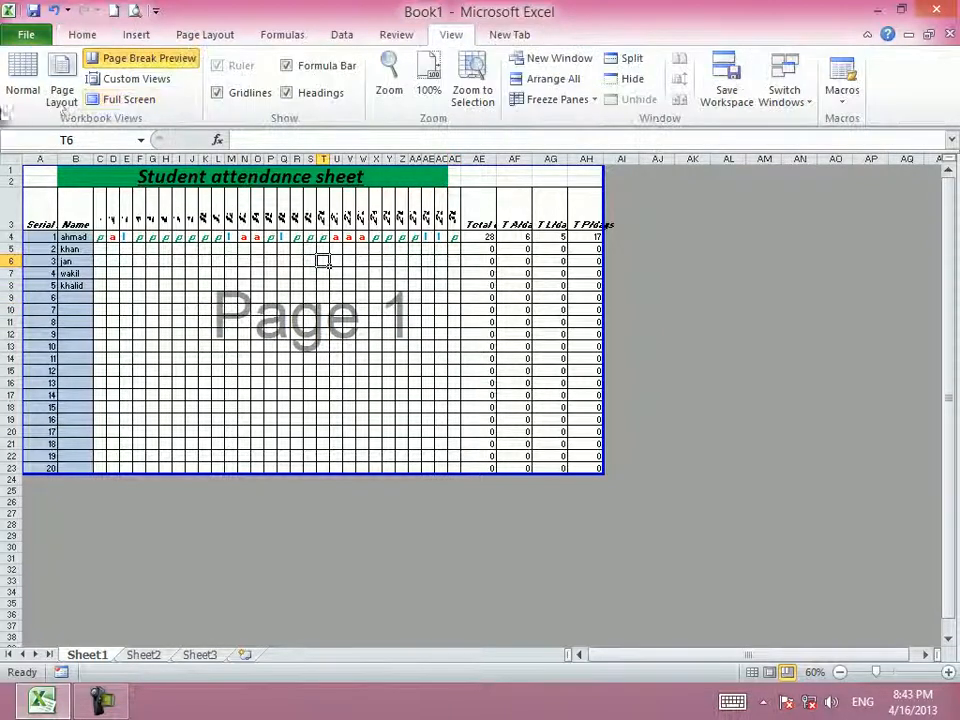
left_click(24, 78)
left_click(337, 387)
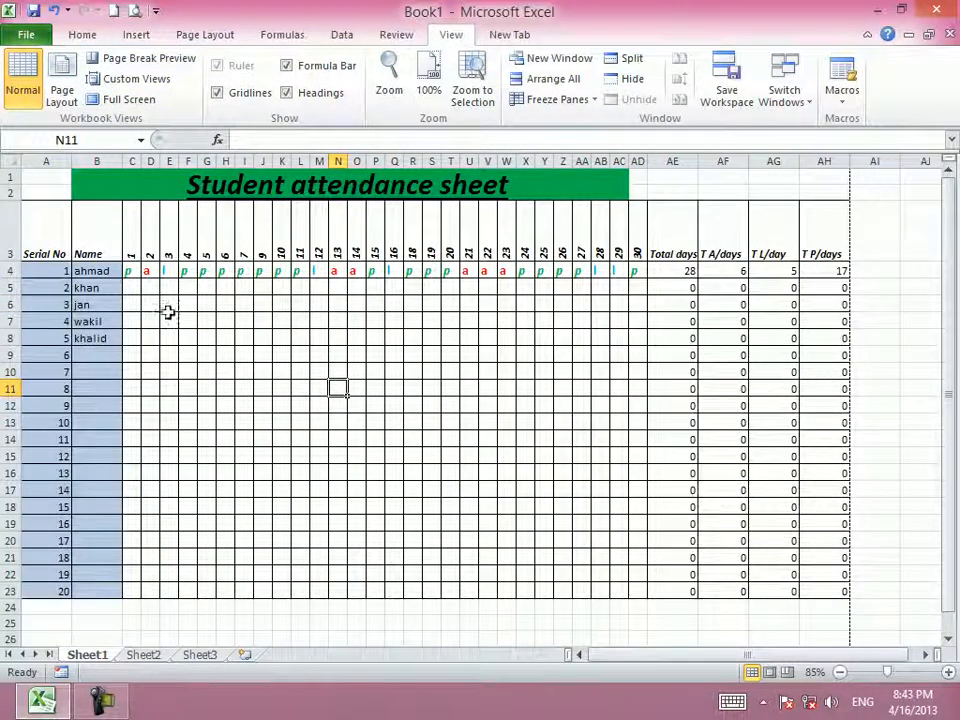
Step: Reduce the height of header row 3 so it closely fits the rotated day numbers
left_click_drag(10, 257, 10, 217)
left_click(296, 352)
left_click(357, 368)
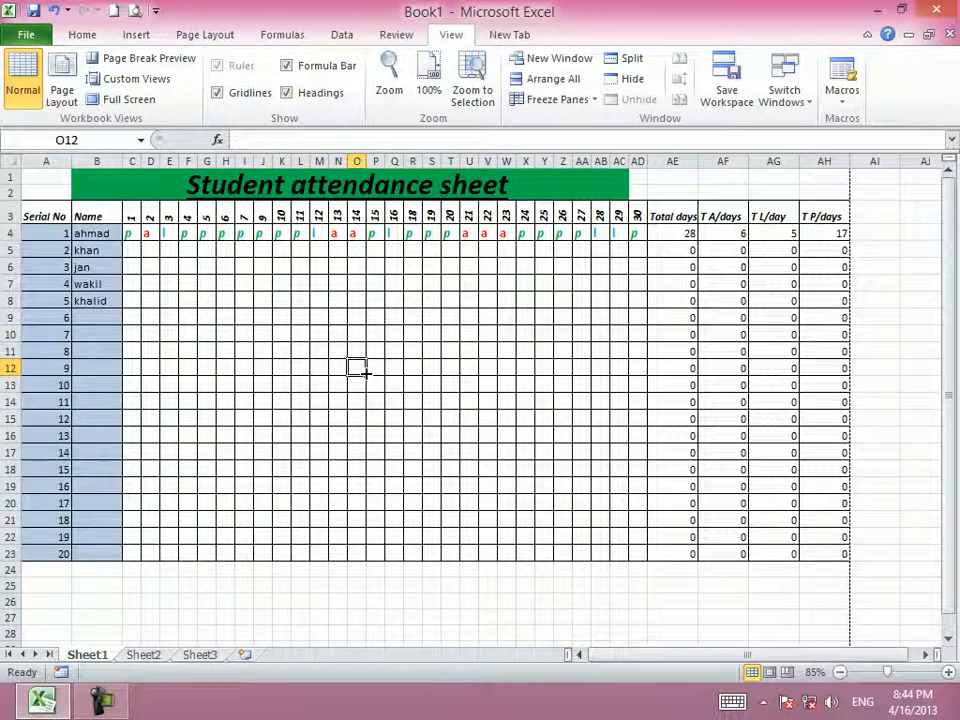
left_click(413, 366)
Step: Apply light blue gradient-fill data bars to the totals range AE4:AH23 with conditional formatting
left_click_drag(666, 237, 817, 549)
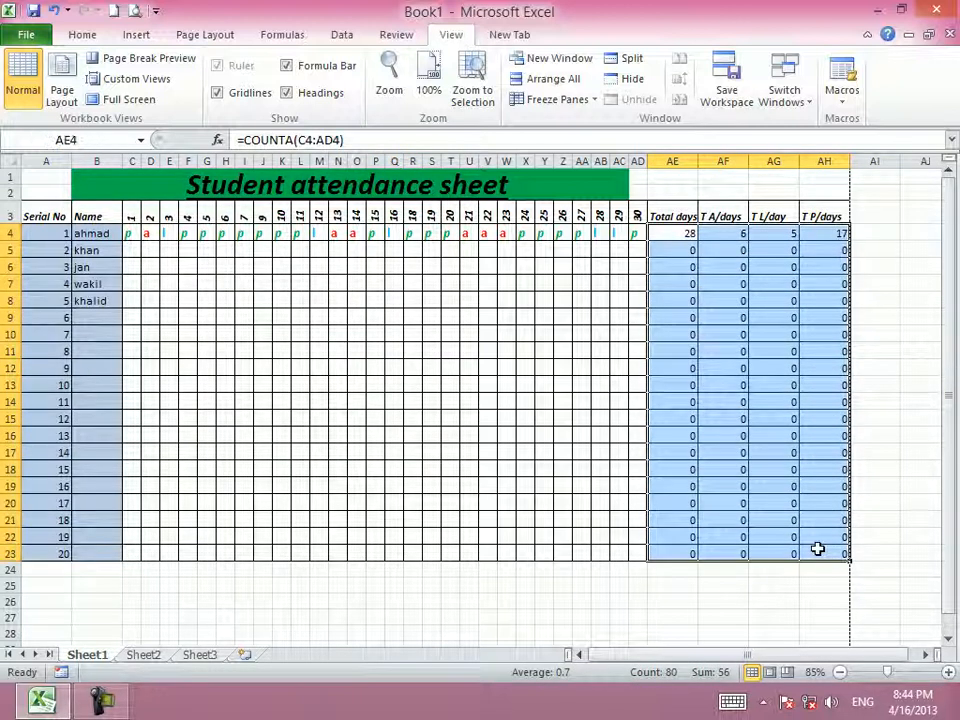
left_click(83, 35)
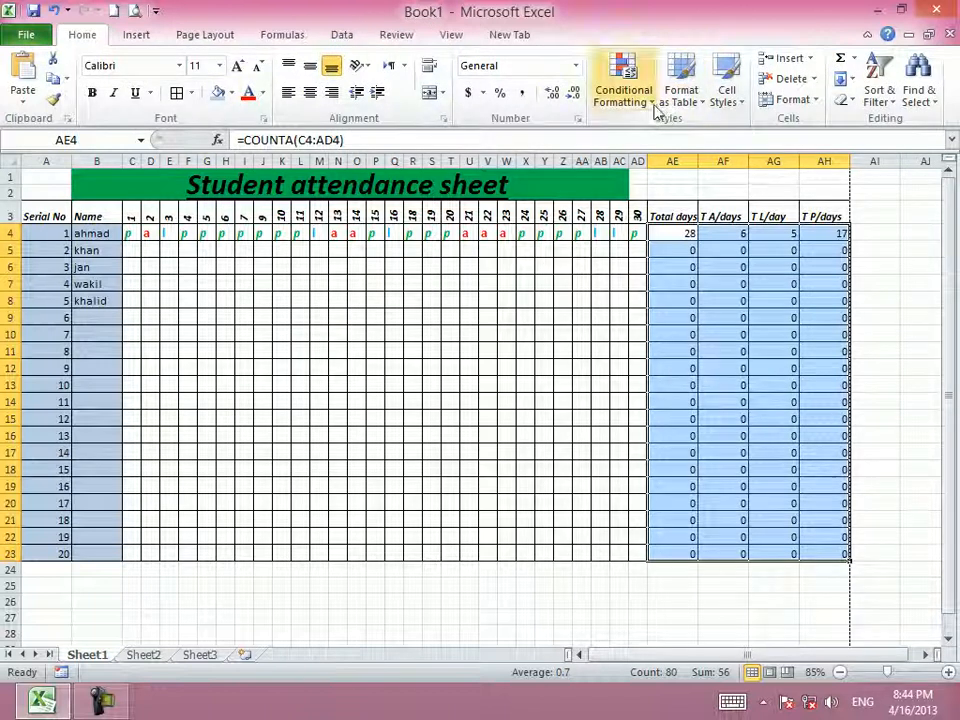
left_click(622, 95)
mouse_move(679, 231)
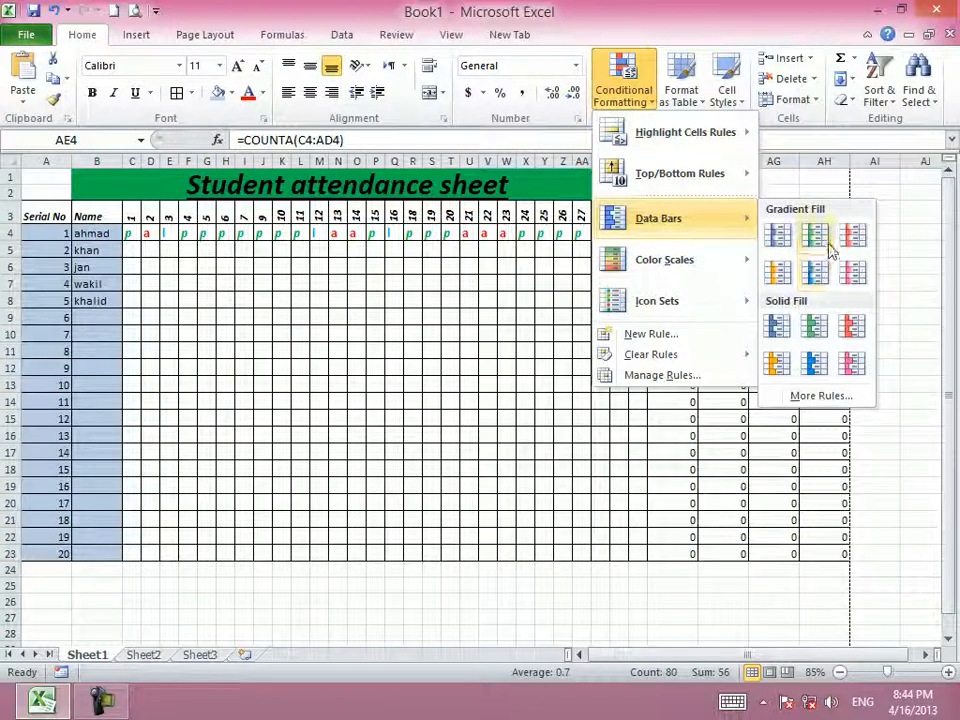
left_click(816, 272)
left_click(619, 451)
left_click(394, 386)
left_click(467, 332)
Step: Enter attendance marks for serial number 12: a in cell Q15 and p in cell R15
left_click(394, 418)
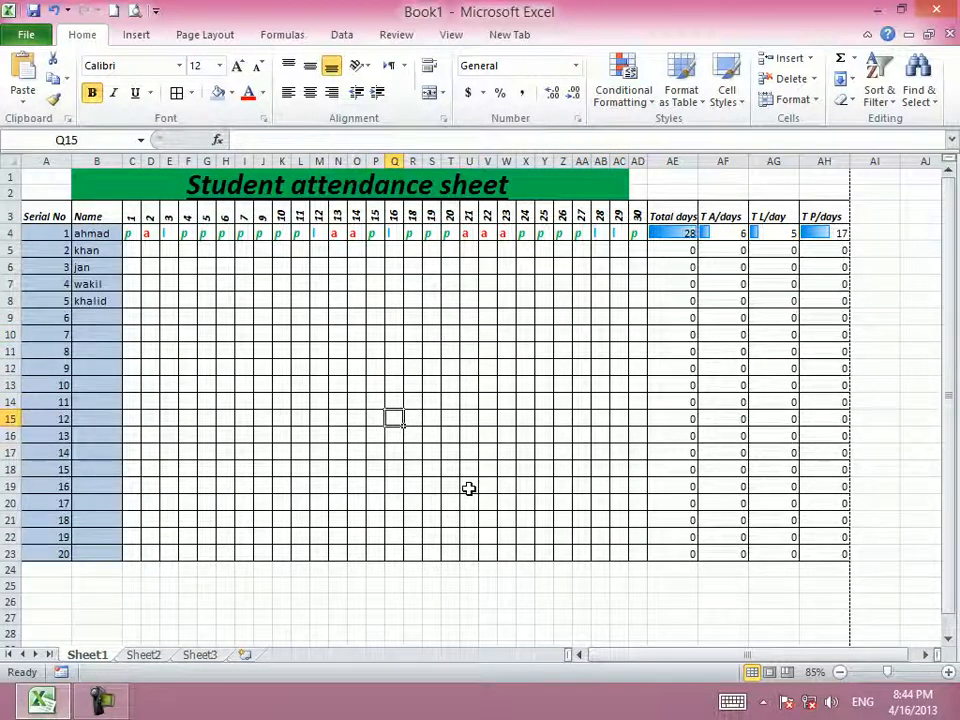
type("a")
key("Tab")
type("p")
key("Tab")
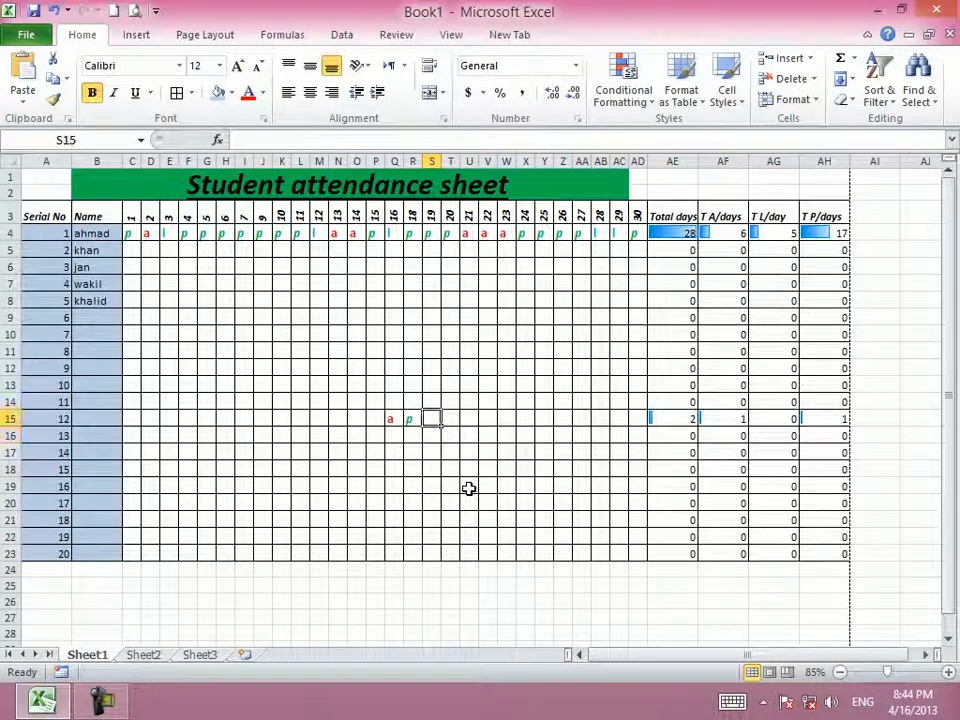
Step: Fill the rest of serial number 12's attendance, cells S15 to AD15, with l, completing any skipped cells
type("l")
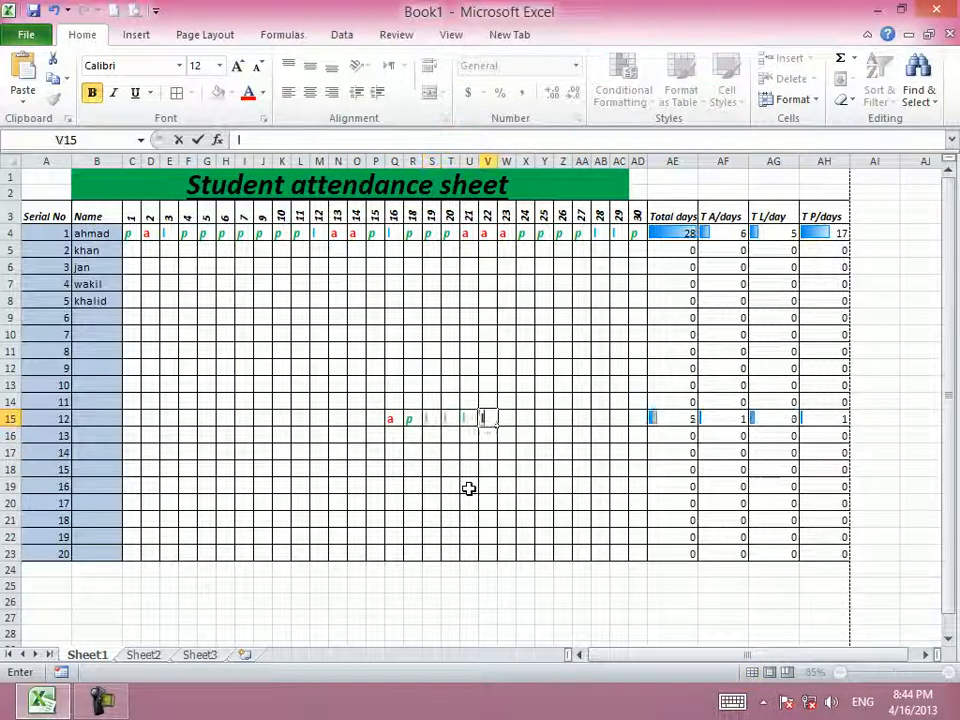
type("\tl\tl\tl\tl\tl\tll\tl")
key("Tab")
type("l")
key("Tab")
key("Left")
key("Left")
key("Left")
type("l")
key("Tab")
key("Tab")
key("Tab")
type("l")
key("Tab")
type("l")
key("Tab")
type("l")
key("Left")
key("Left")
key("Left")
key("Left")
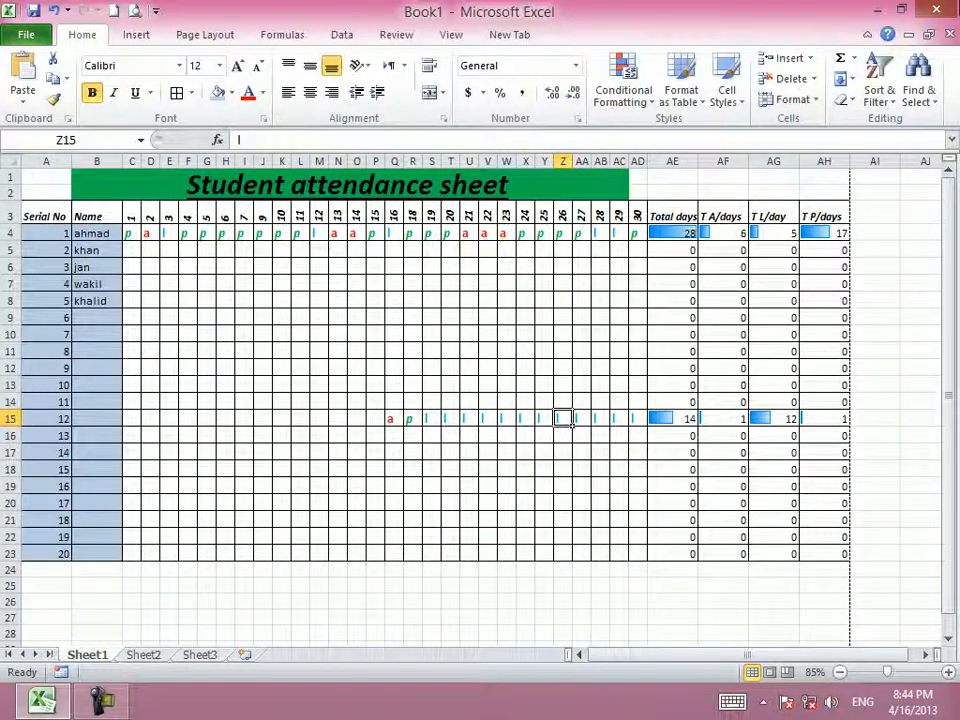
Step: Close Excel without saving the workbook
key("alt+F4")
left_click(481, 387)
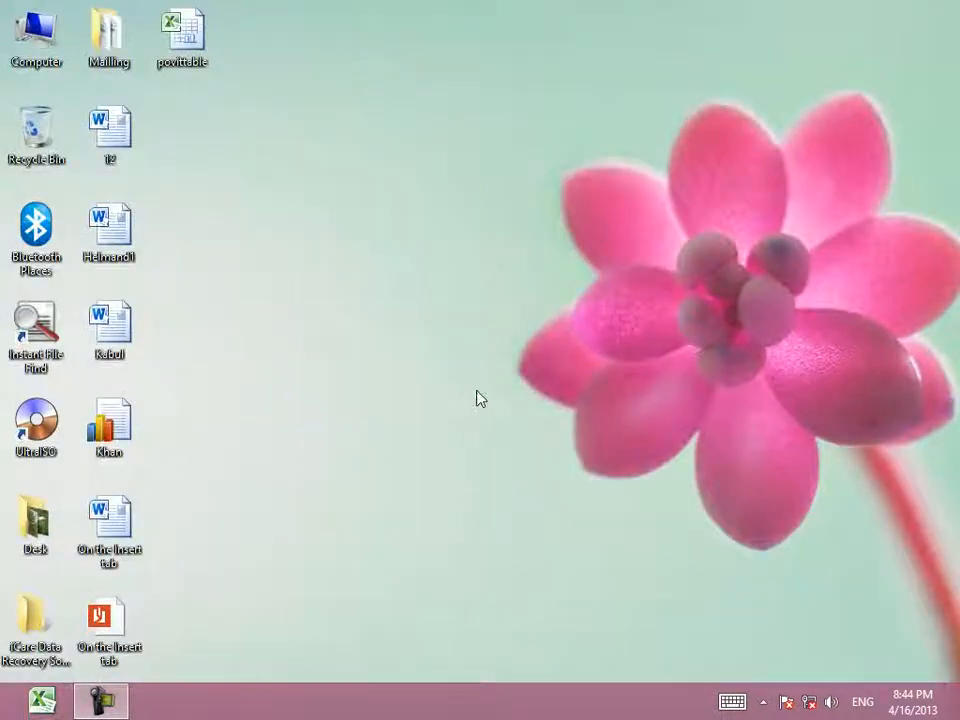